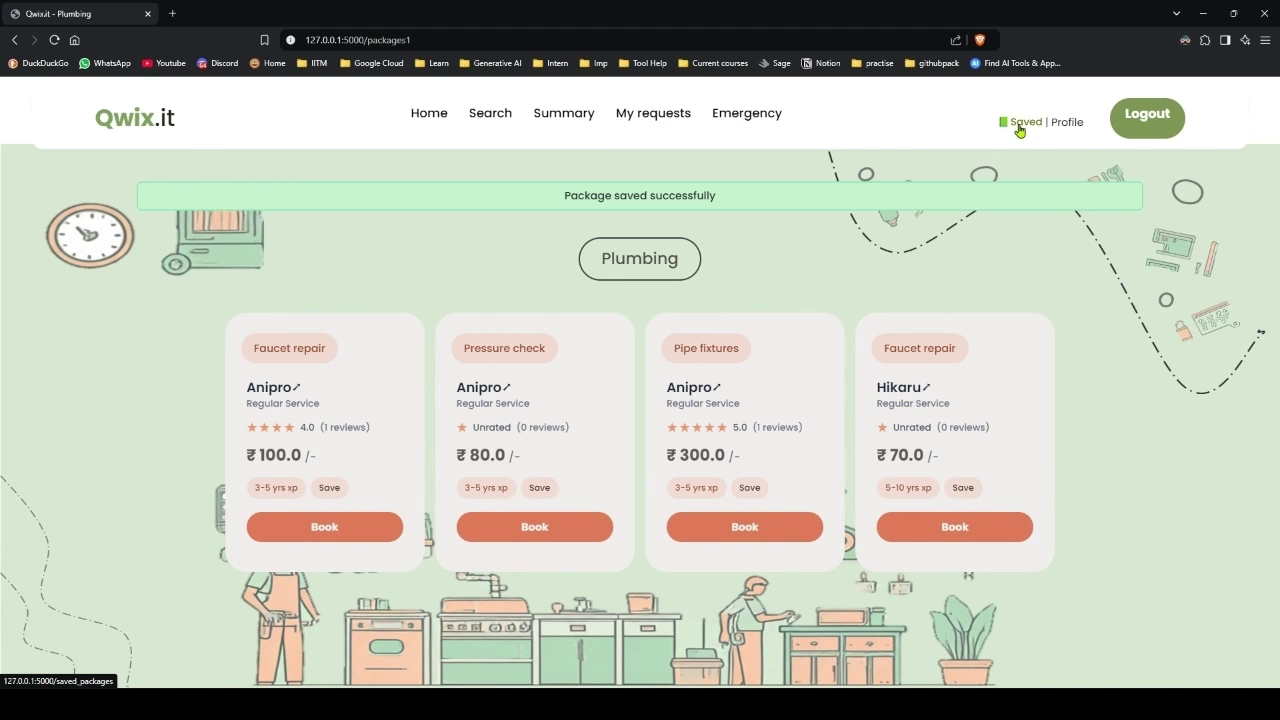
# - View the saved packages, and open the booking form for the Breakfast Daily package under Cooking
pyautogui.click(1020, 131)
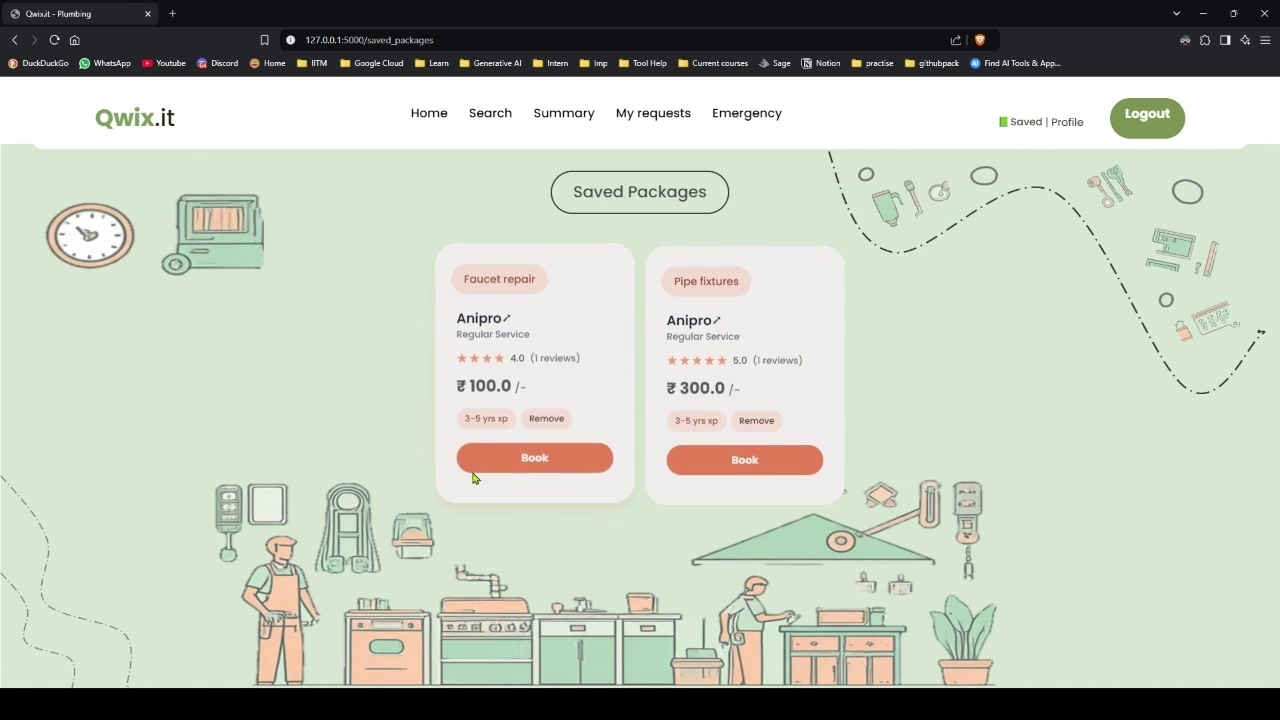
pyautogui.click(429, 116)
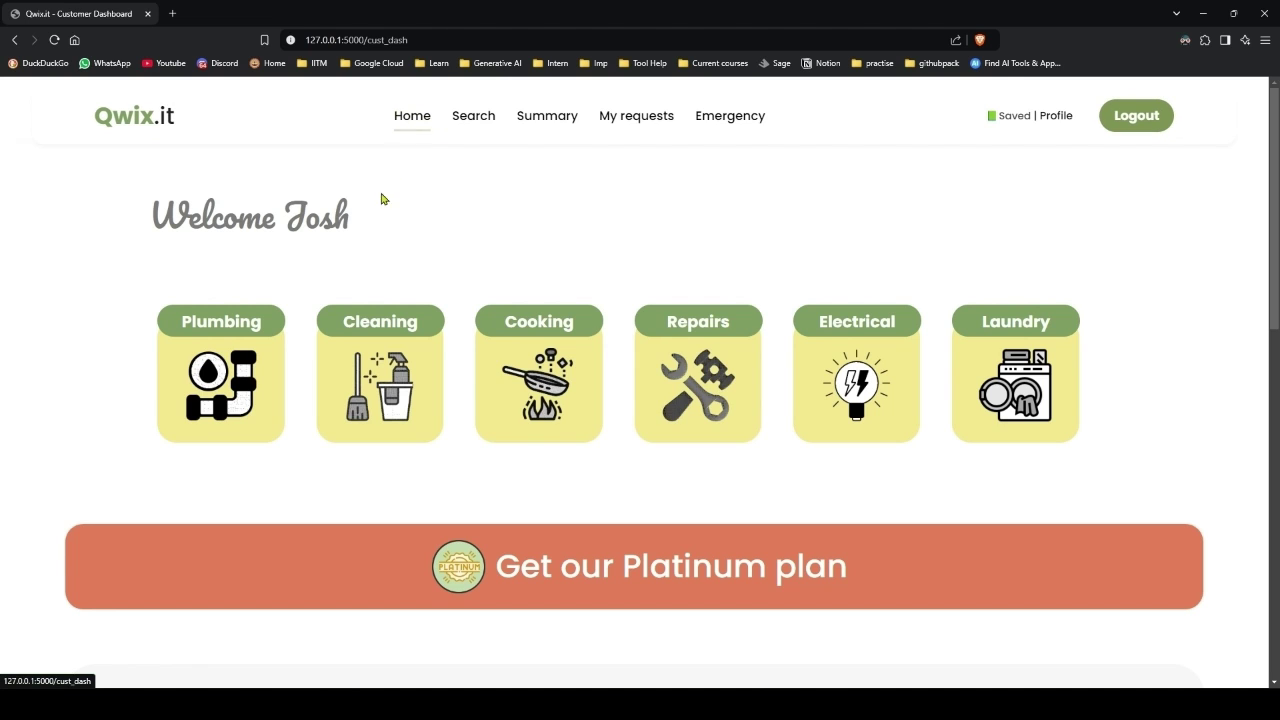
pyautogui.click(560, 400)
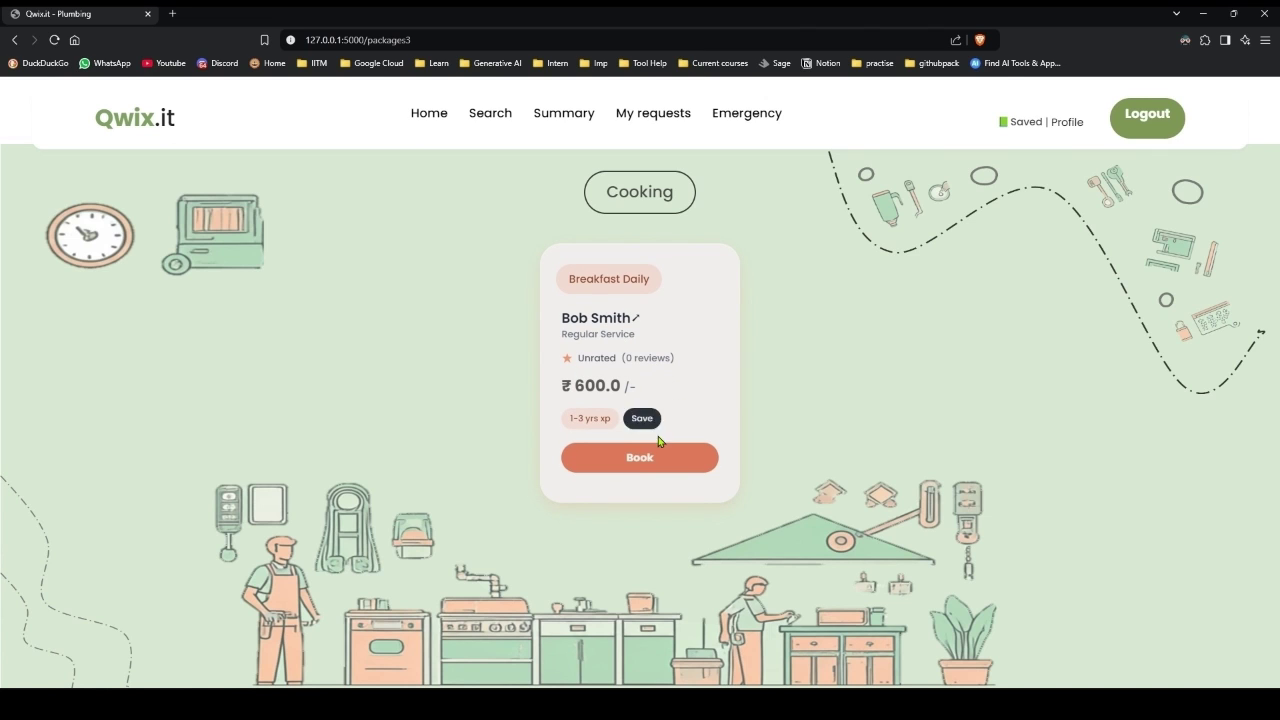
pyautogui.click(648, 471)
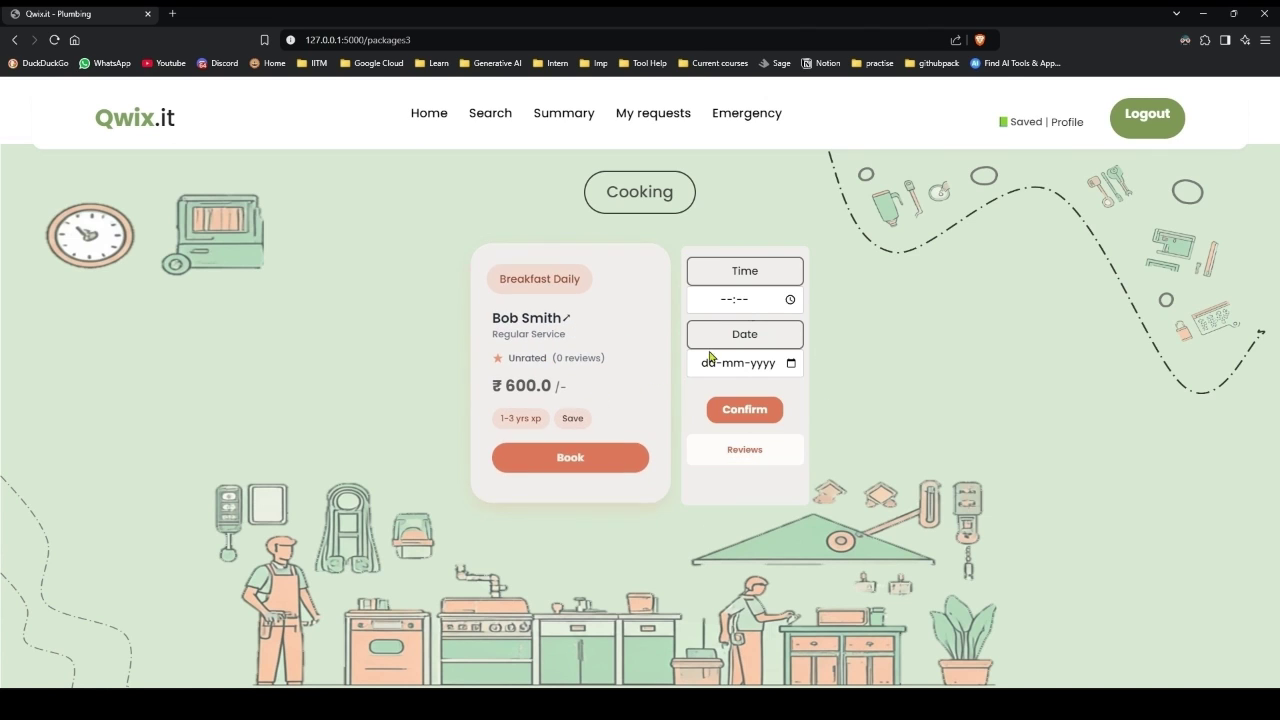
# - Book the Breakfast Daily package for 19:22 on 07-11-2024
pyautogui.click(789, 300)
pyautogui.click(707, 376)
pyautogui.click(743, 376)
pyautogui.click(790, 364)
pyautogui.click(778, 455)
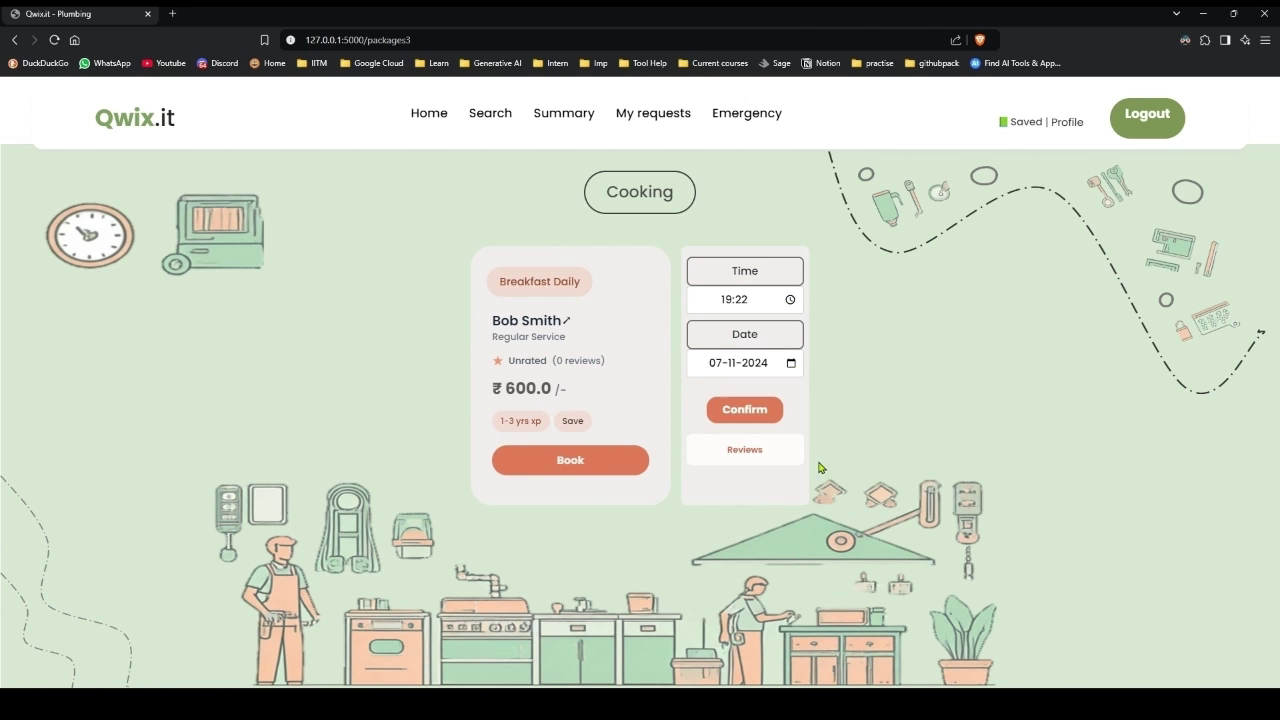
pyautogui.click(757, 422)
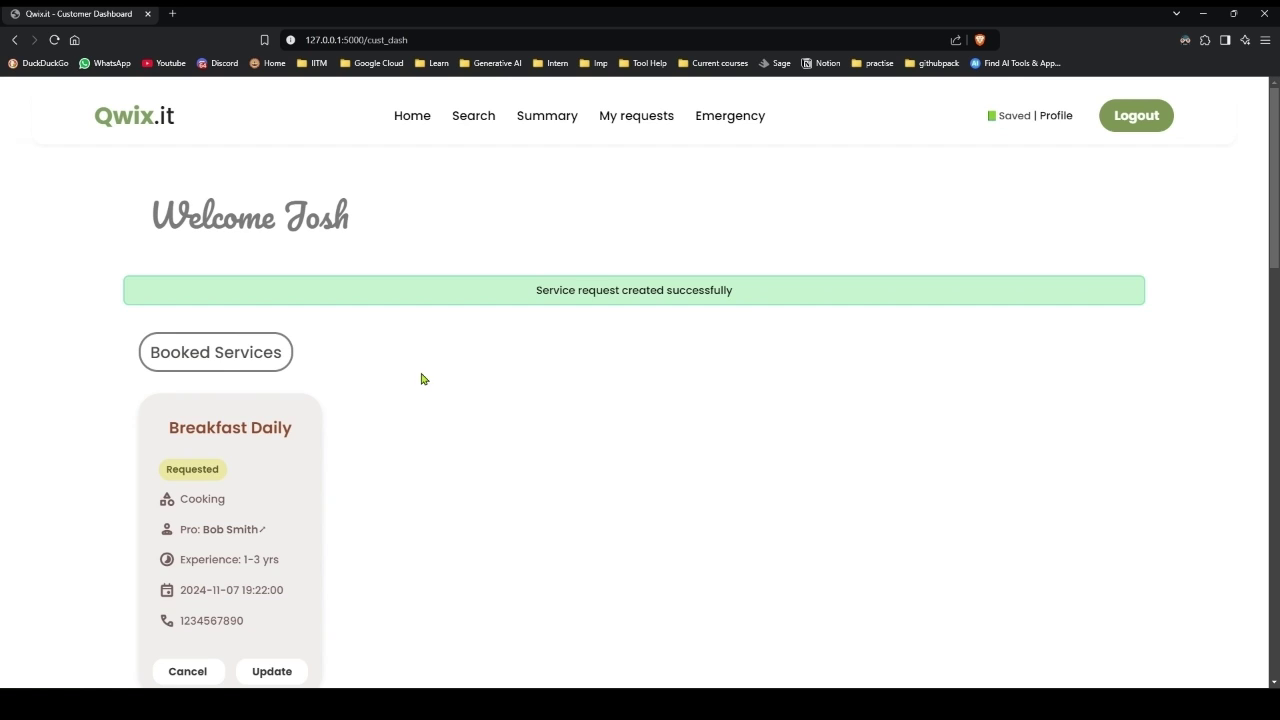
# - Open the booking form for the Pipe fixtures package under Plumbing and set it to 18:21 on 07-11-2024
pyautogui.scroll(-2, 425, 370)
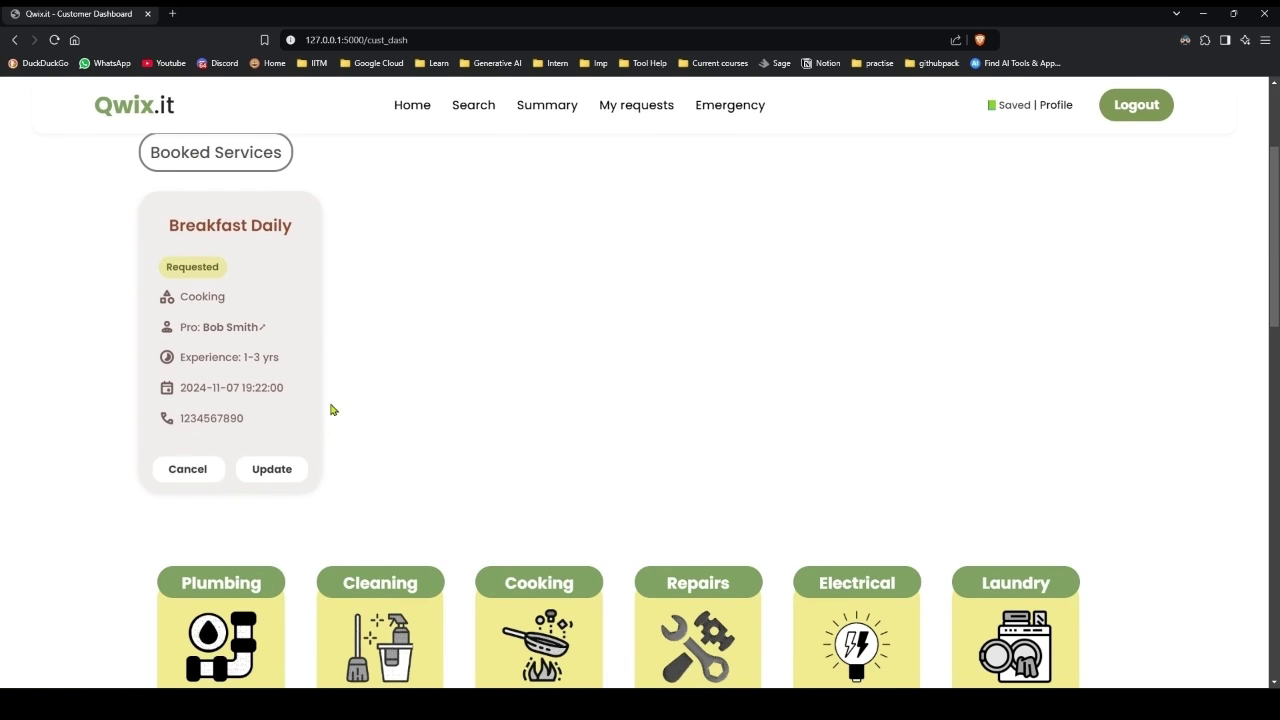
pyautogui.scroll(-2, 343, 407)
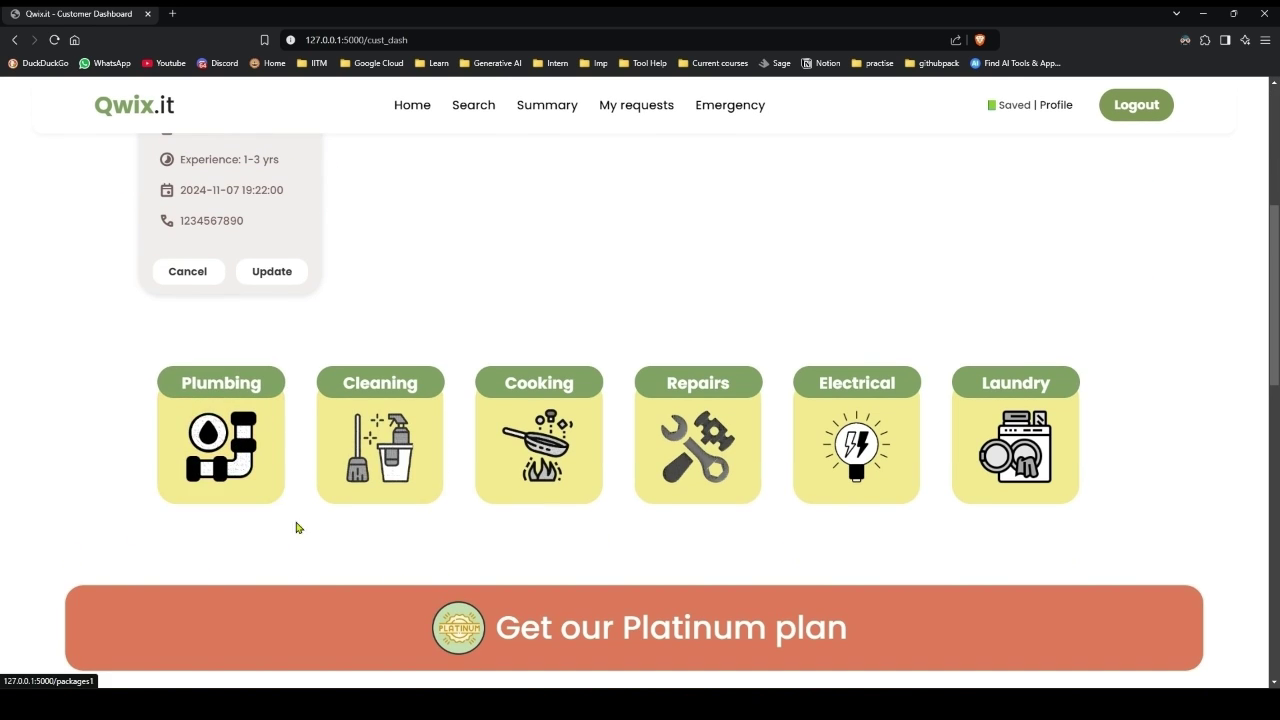
pyautogui.click(246, 486)
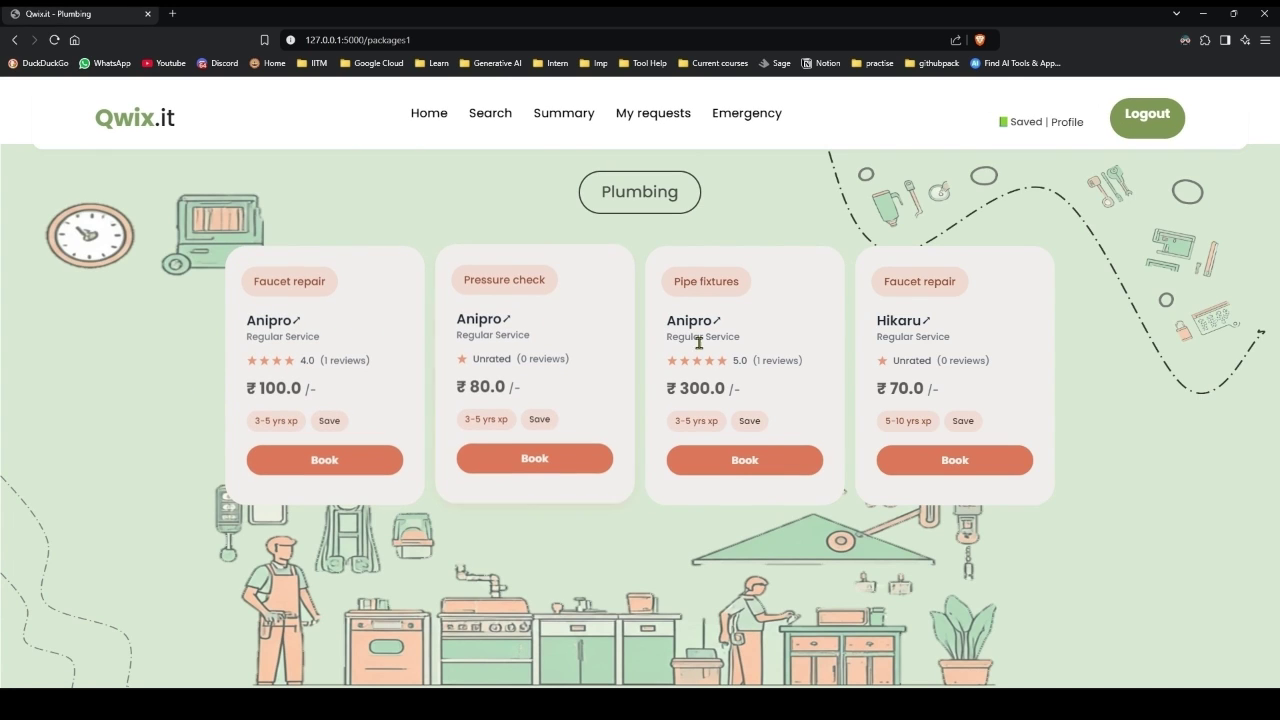
pyautogui.click(740, 459)
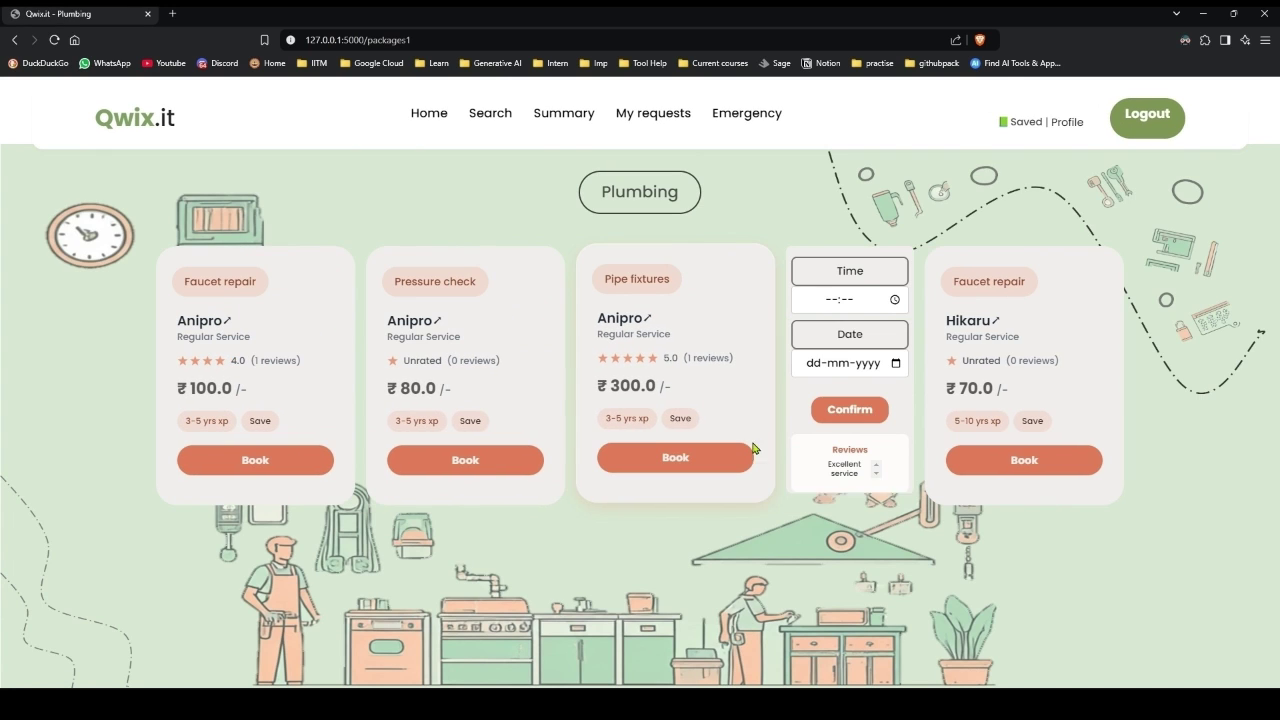
pyautogui.click(895, 300)
pyautogui.click(811, 331)
pyautogui.click(846, 331)
pyautogui.click(895, 363)
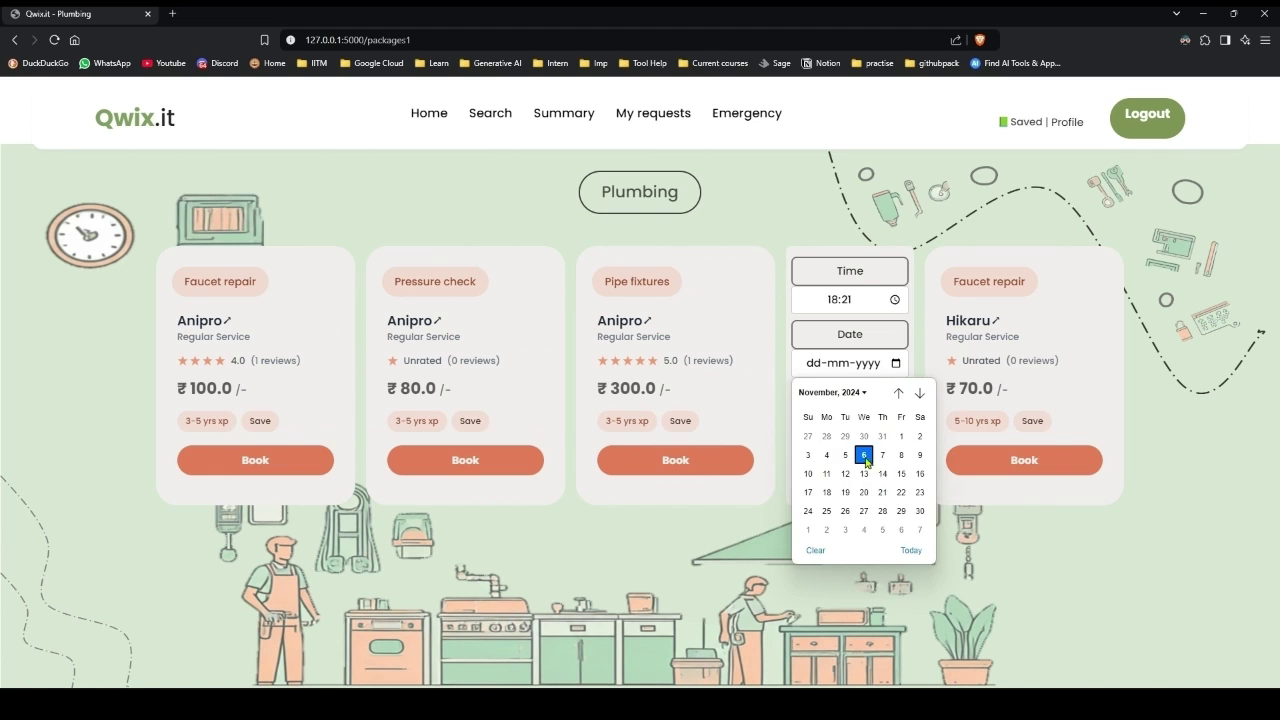
pyautogui.click(882, 455)
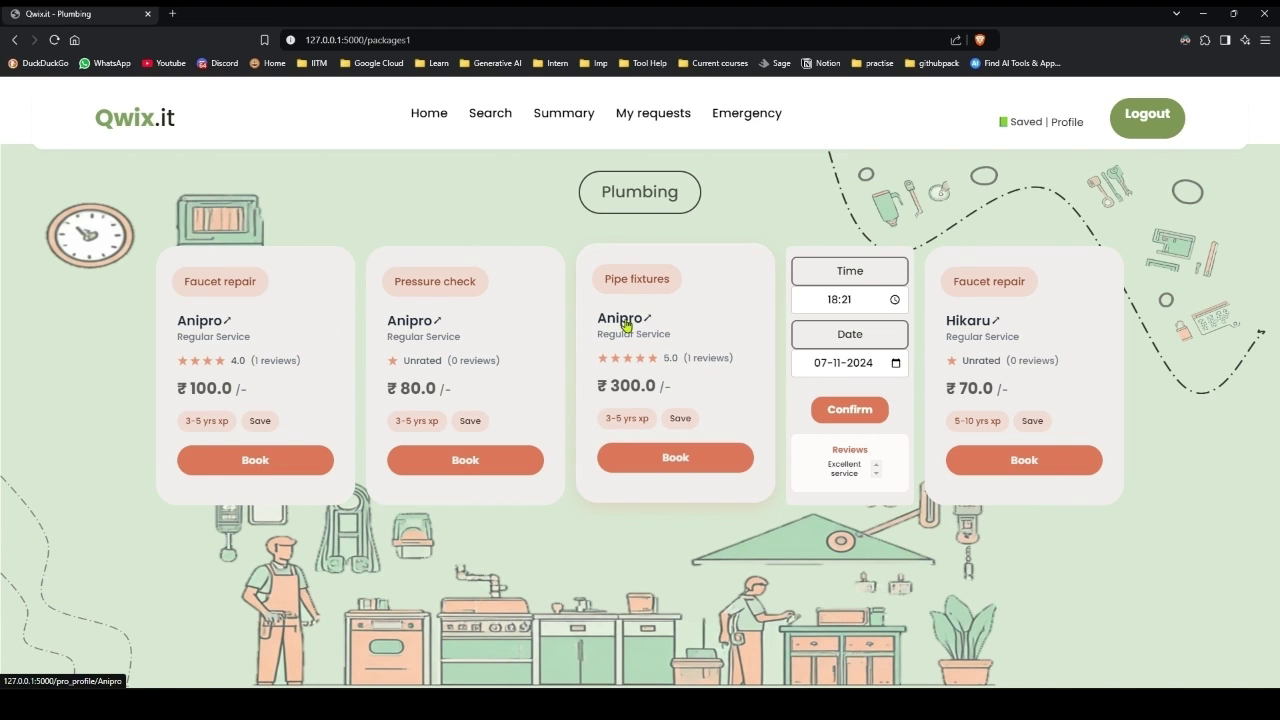
# - Review the Pipe fixtures professional's profile and attached ID document, and return to the Plumbing packages
pyautogui.click(620, 318)
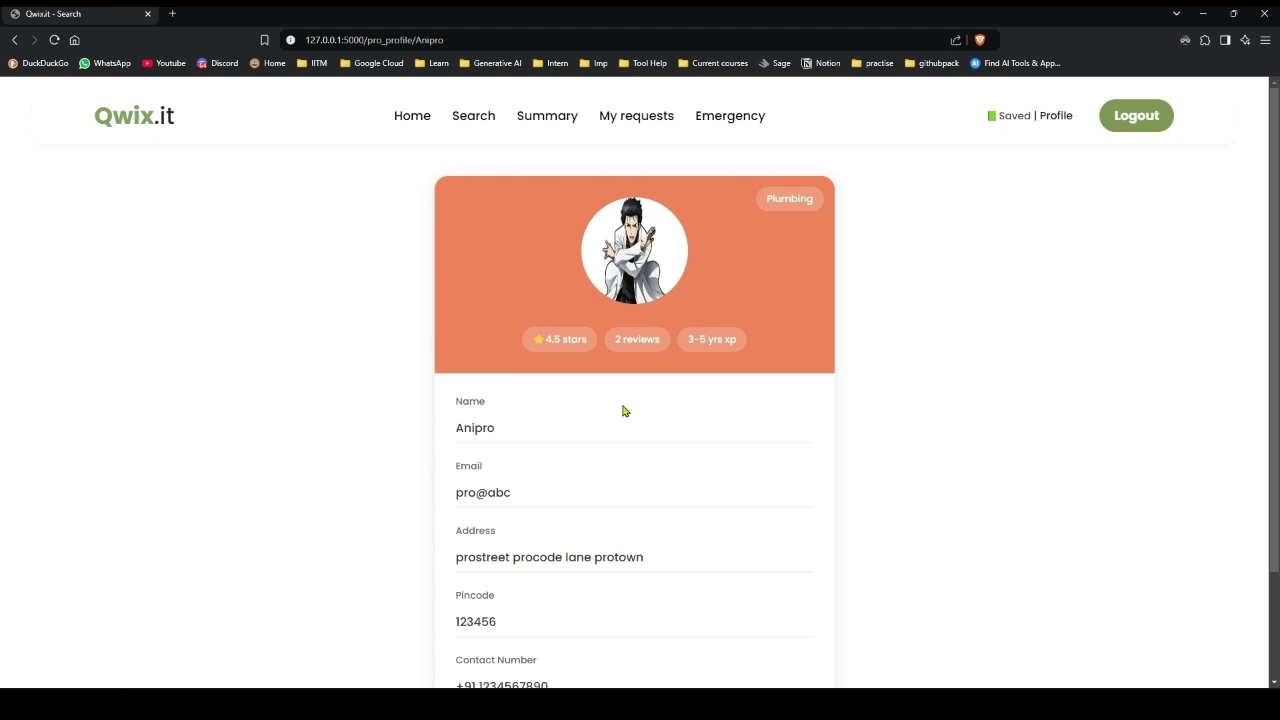
pyautogui.scroll(-2, 534, 580)
pyautogui.scroll(2, 540, 390)
pyautogui.scroll(-2, 733, 362)
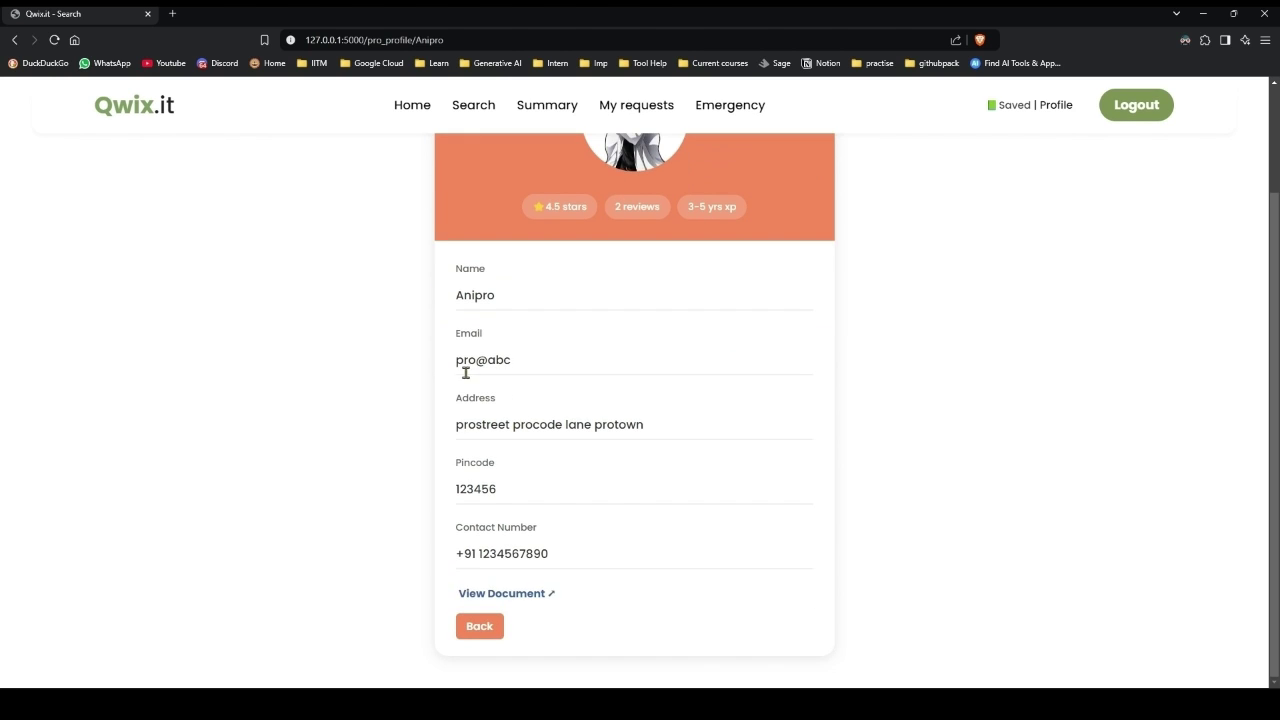
pyautogui.click(530, 595)
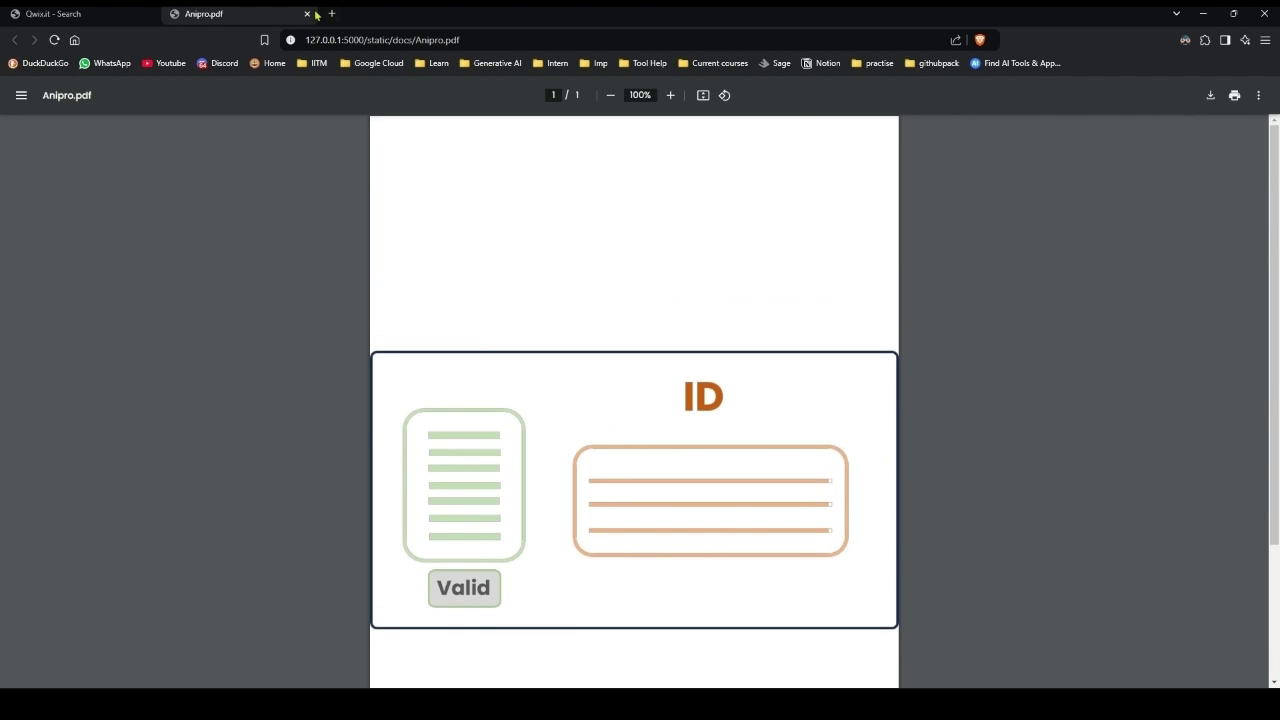
pyautogui.click(308, 14)
pyautogui.click(14, 40)
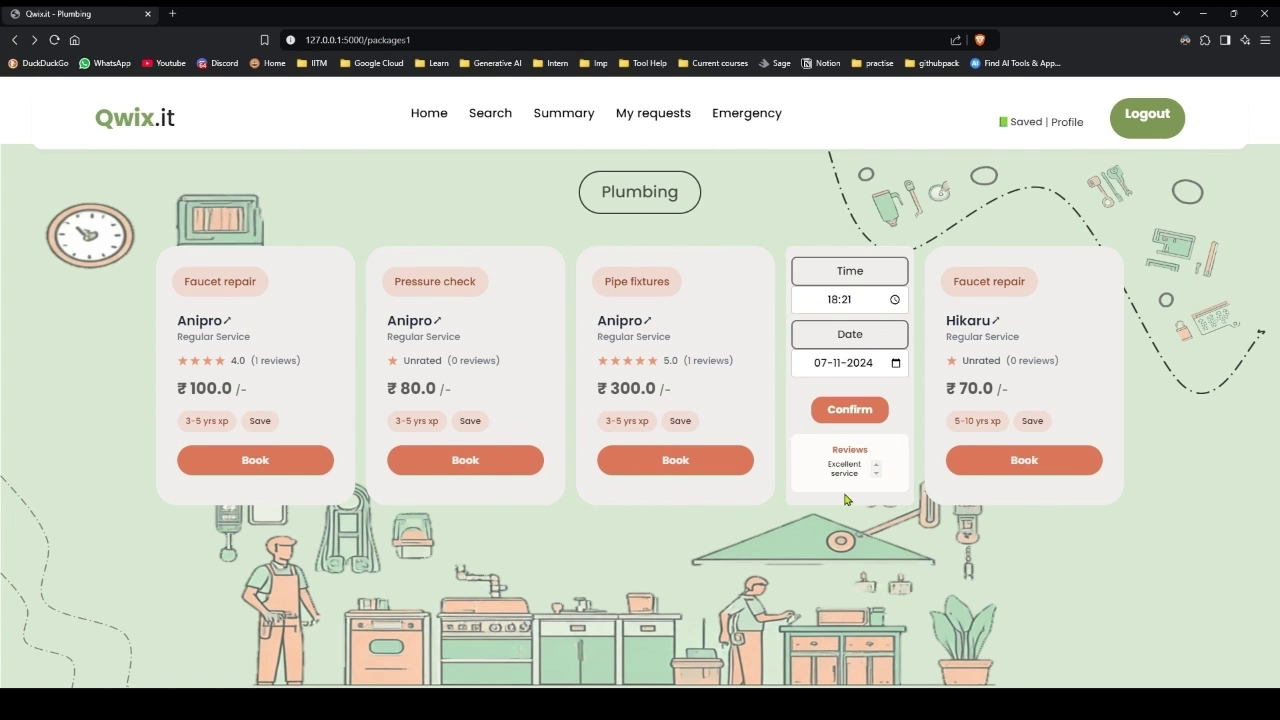
# - Confirm the Pipe fixtures booking and check the booked services on the dashboard
pyautogui.click(850, 410)
pyautogui.scroll(-5, 557, 343)
pyautogui.scroll(1, 535, 401)
pyautogui.scroll(-1, 637, 389)
pyautogui.scroll(3, 646, 391)
pyautogui.scroll(-3, 646, 391)
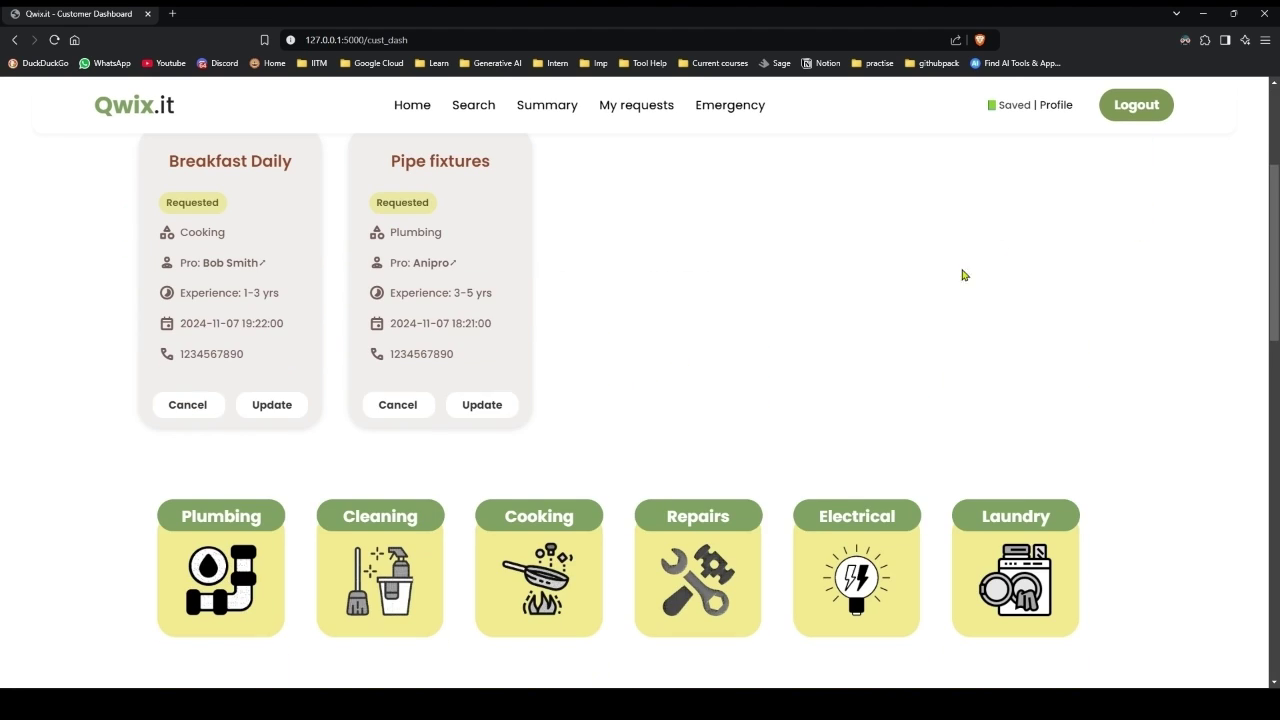
# - Review the customer's own profile and open it for editing
pyautogui.click(1055, 106)
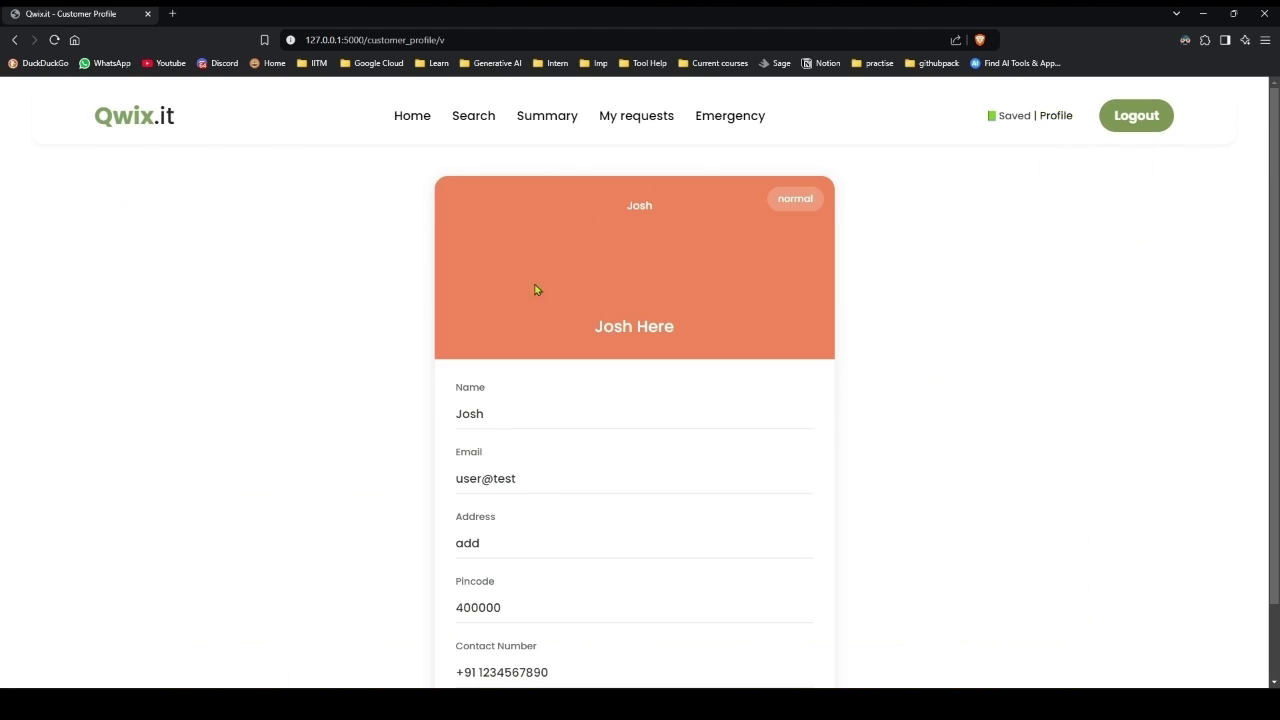
pyautogui.scroll(-1, 518, 322)
pyautogui.scroll(1, 605, 270)
pyautogui.scroll(-2, 607, 270)
pyautogui.click(514, 640)
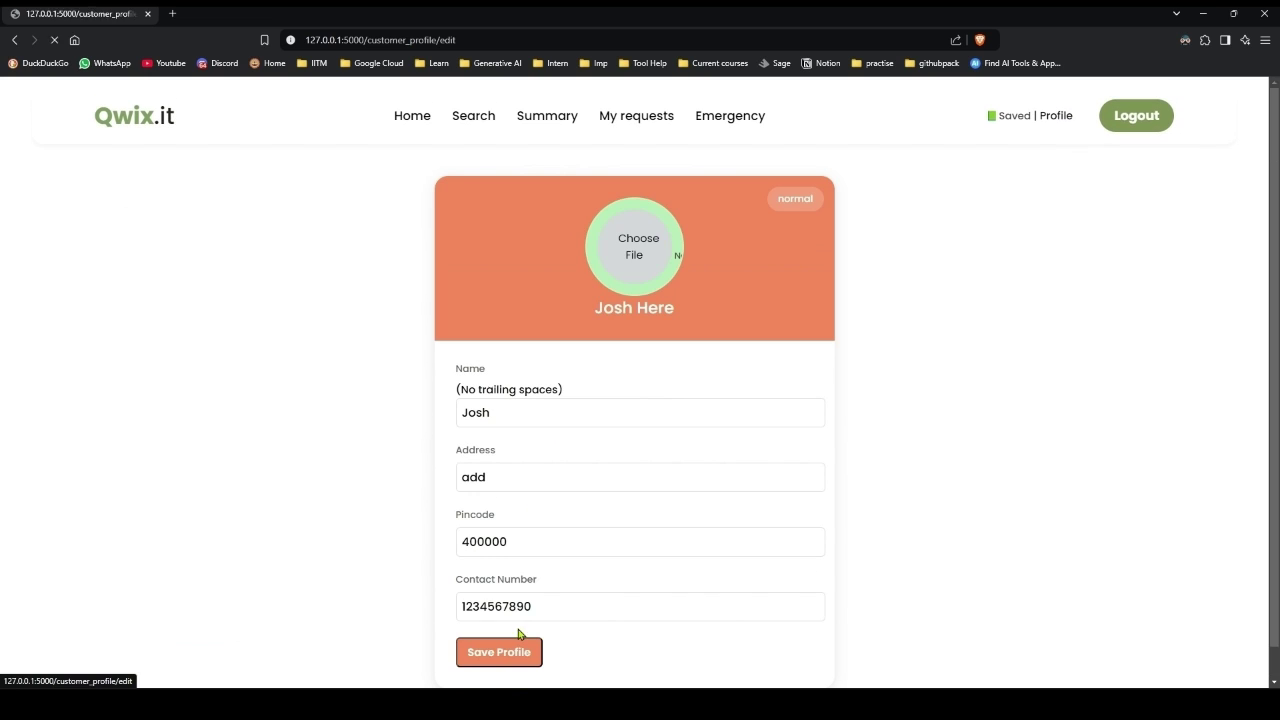
# - Choose the images PNG from Downloads as the profile picture and save the profile
pyautogui.click(672, 250)
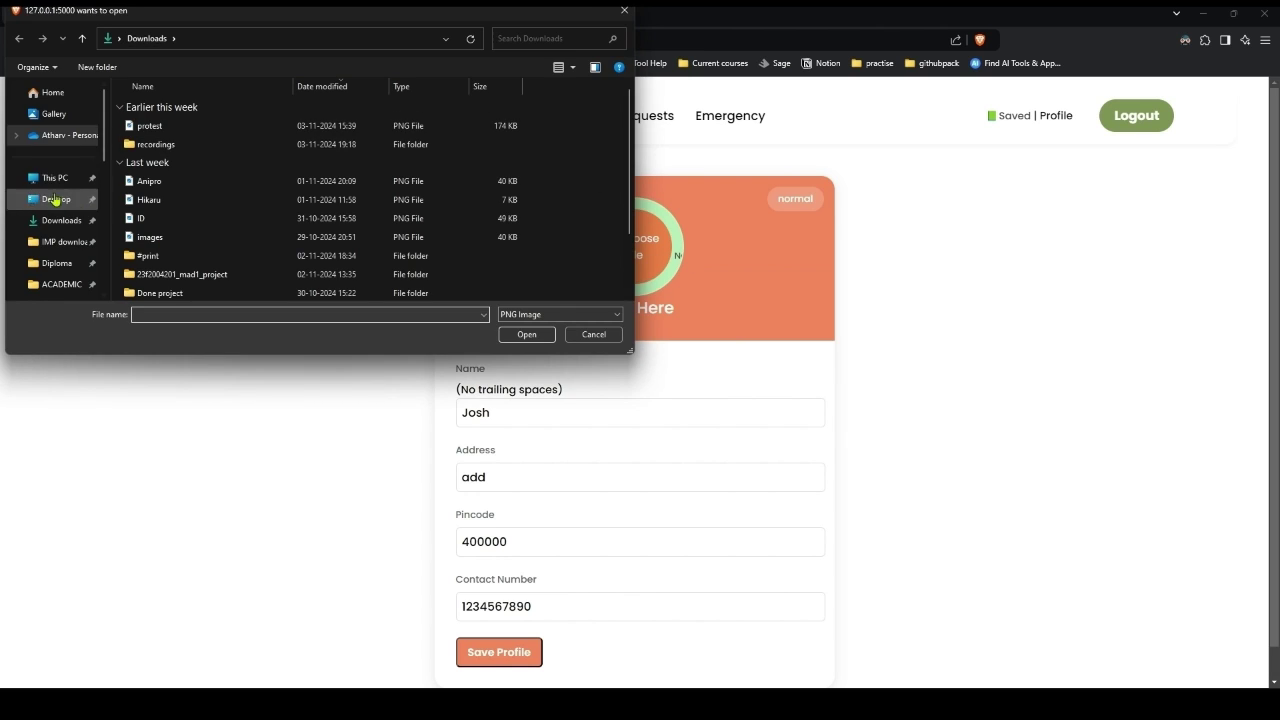
pyautogui.click(46, 219)
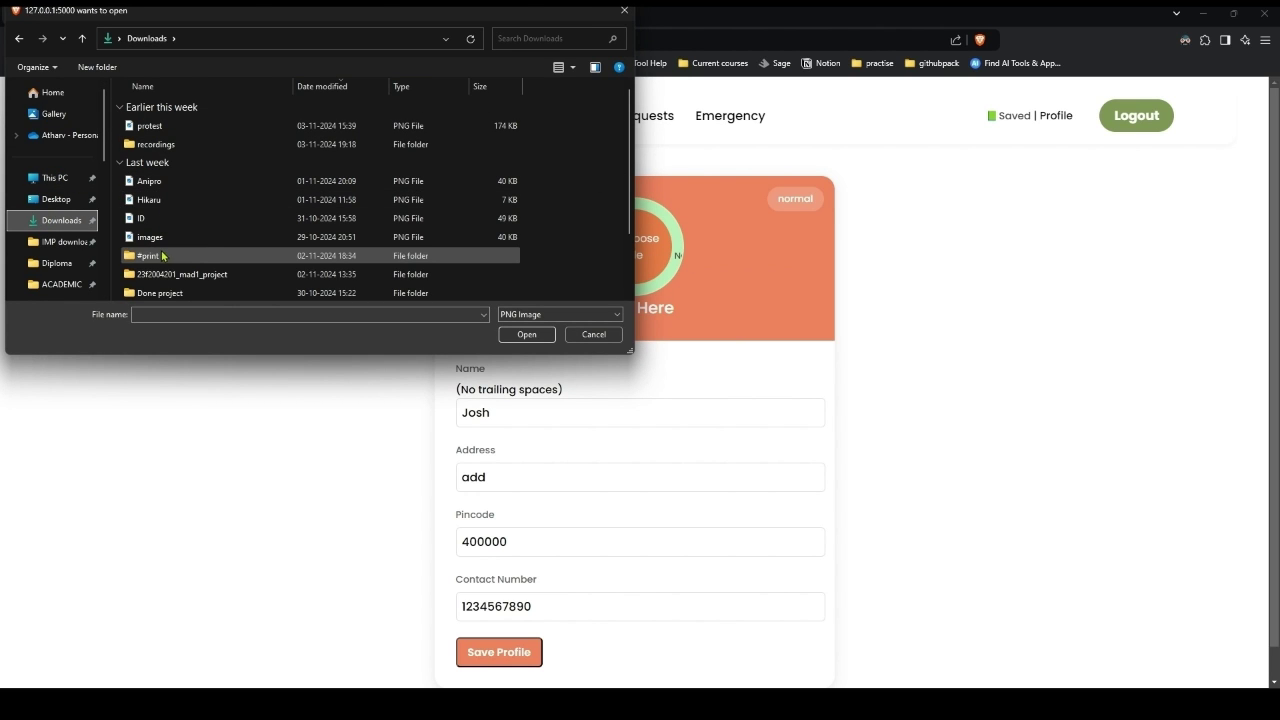
pyautogui.click(163, 240)
pyautogui.click(526, 334)
pyautogui.scroll(-1, 554, 529)
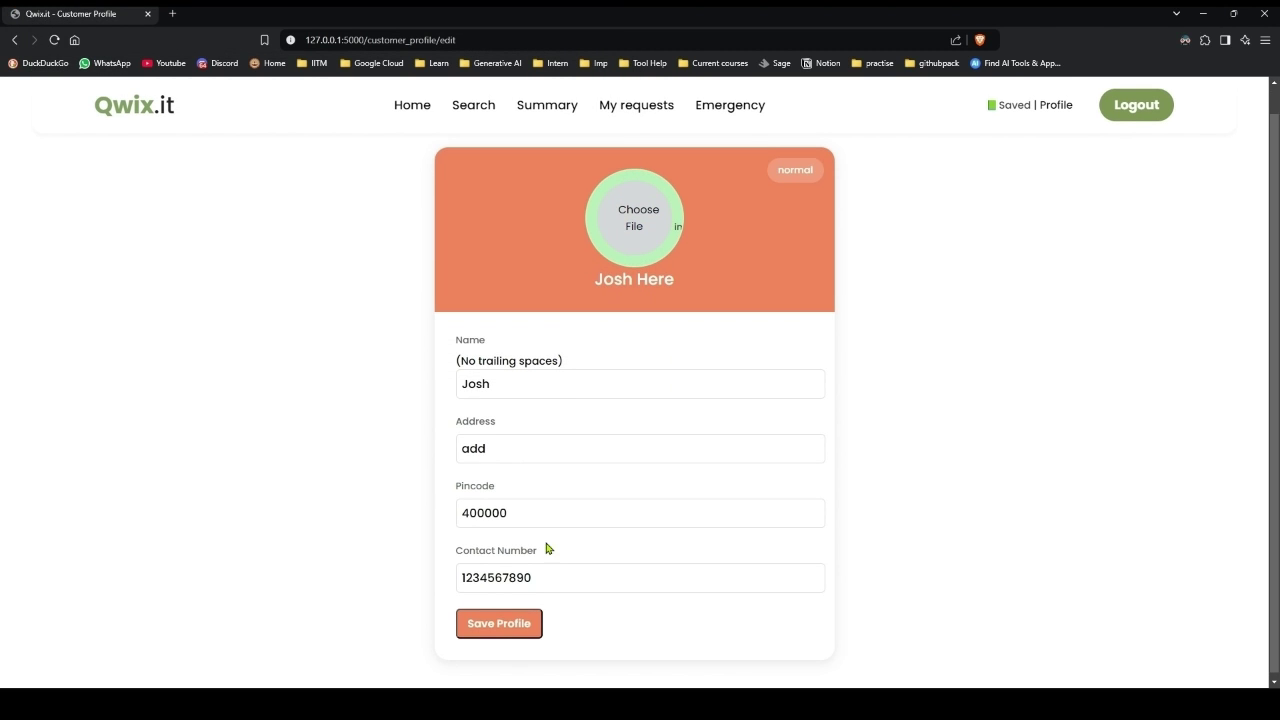
pyautogui.click(497, 620)
# - Edit the profile again to add a surname to the customer's name, and save it
pyautogui.scroll(-2, 600, 423)
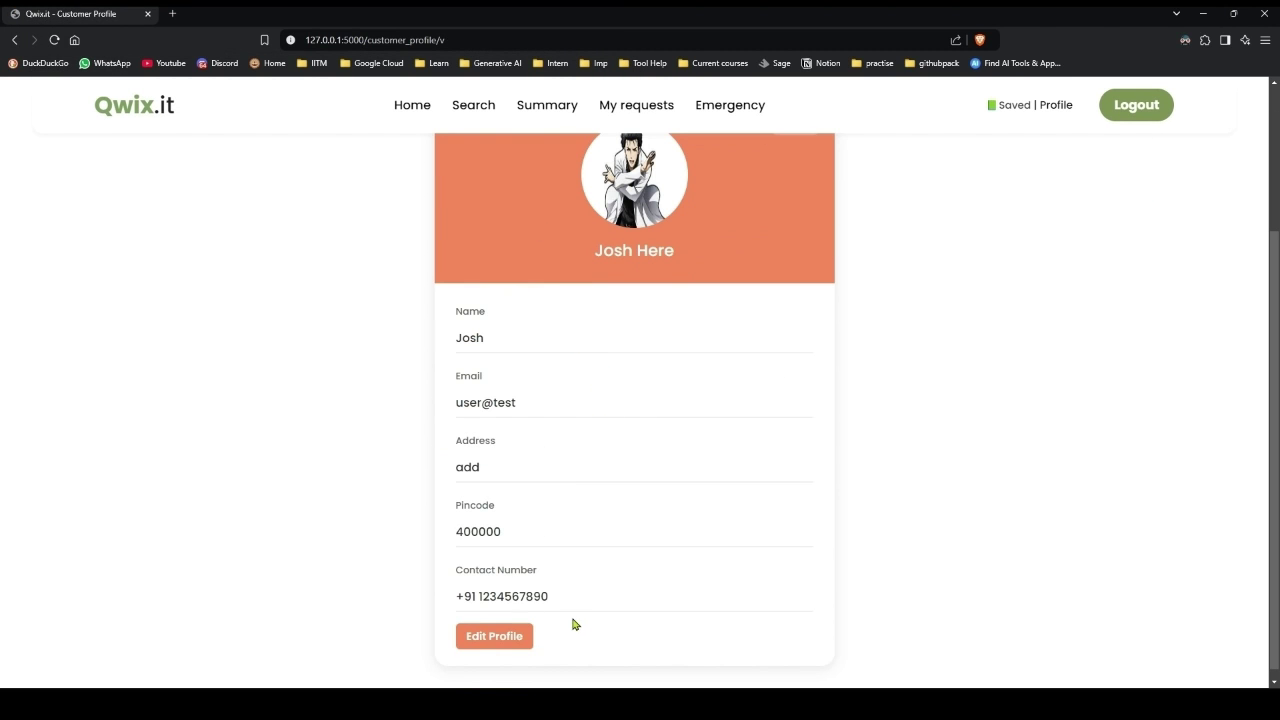
pyautogui.click(488, 640)
pyautogui.click(551, 411)
pyautogui.press('Escape')
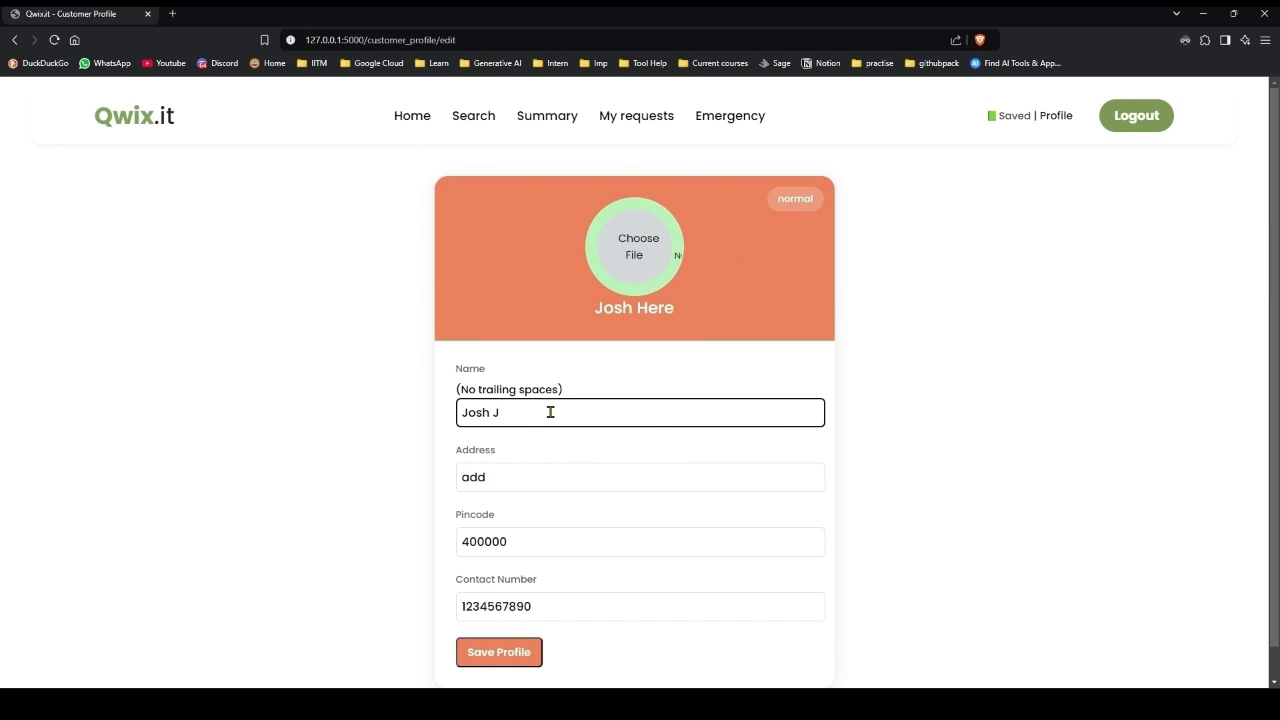
pyautogui.scroll(-1, 523, 405)
pyautogui.click(494, 618)
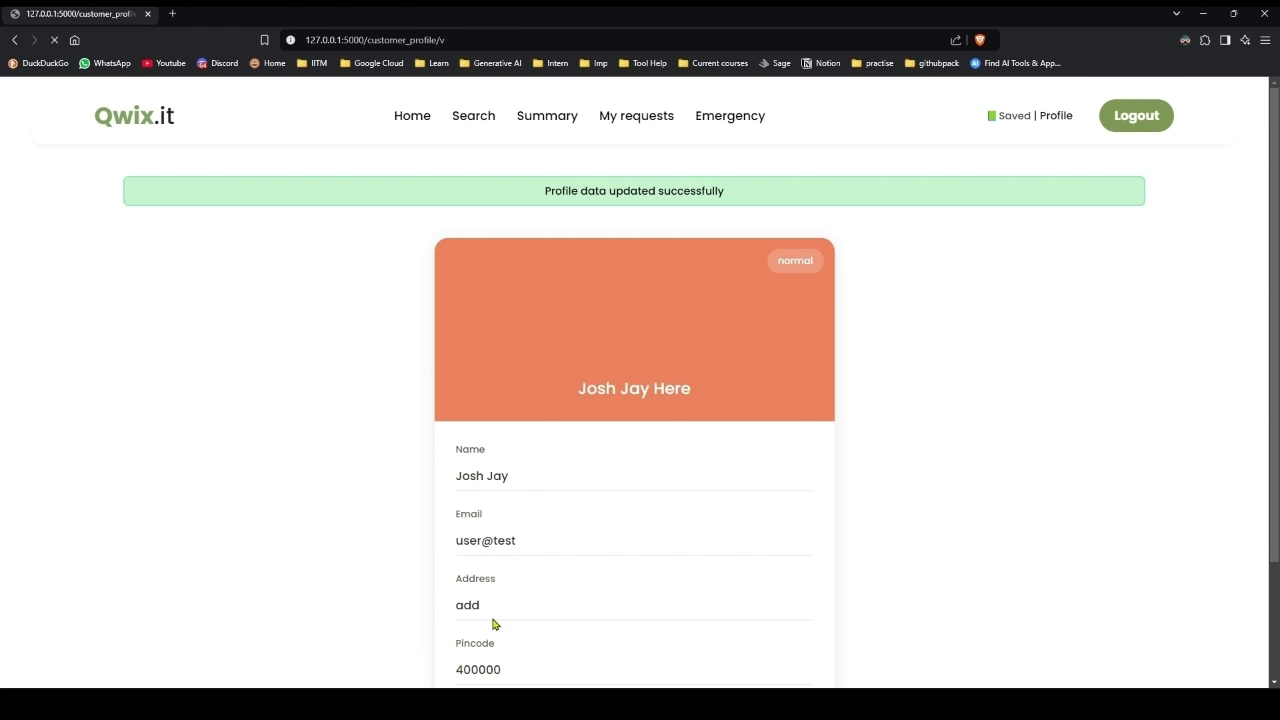
# - Check the updated profile, and look over the bookings and service categories on the home dashboard
pyautogui.scroll(-2, 540, 454)
pyautogui.scroll(2, 540, 454)
pyautogui.click(410, 115)
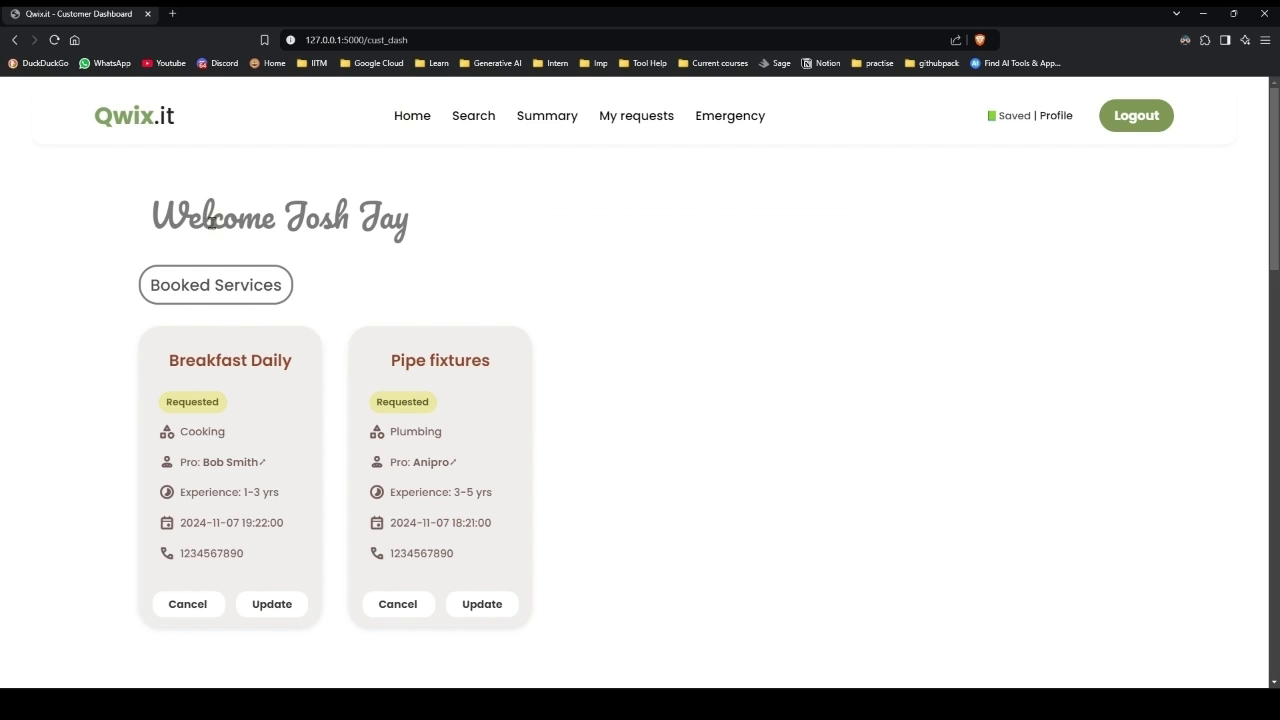
pyautogui.scroll(-5, 594, 406)
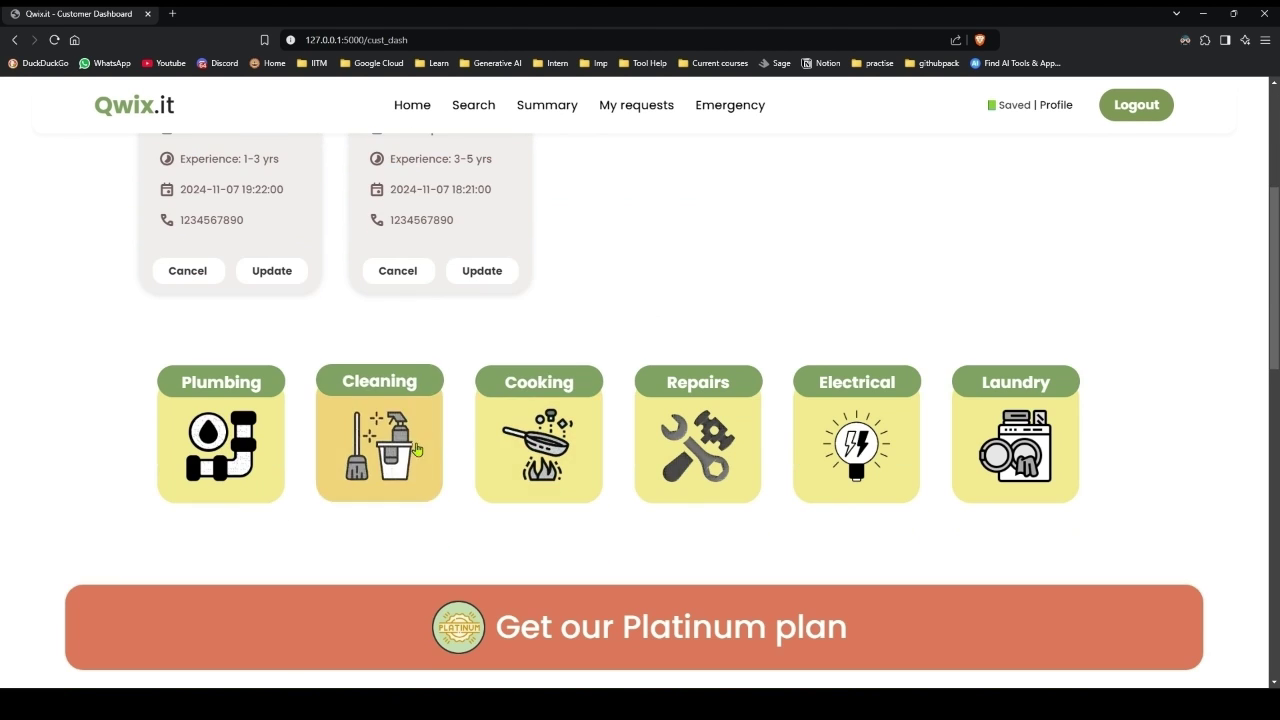
pyautogui.scroll(-1, 457, 477)
pyautogui.scroll(6, 466, 440)
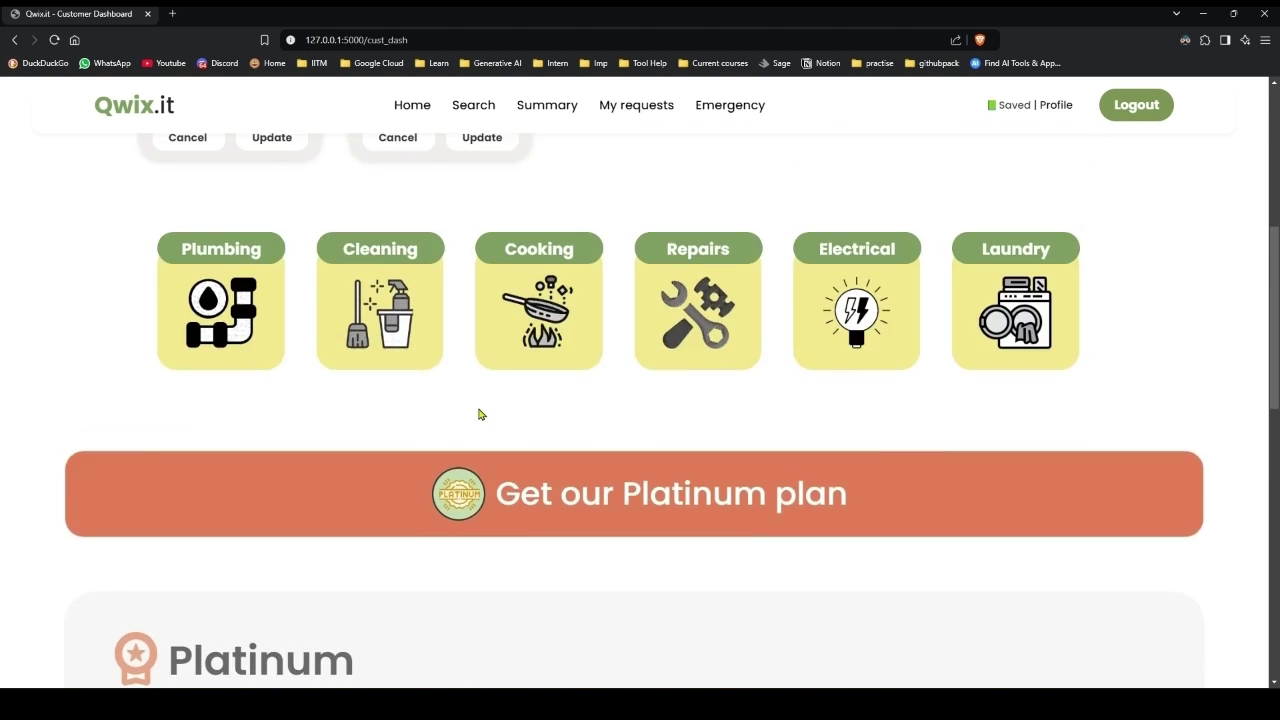
# - Search the service packages for "ani" with price 0-500, service Plumbing and experience 3-5 years
pyautogui.click(470, 108)
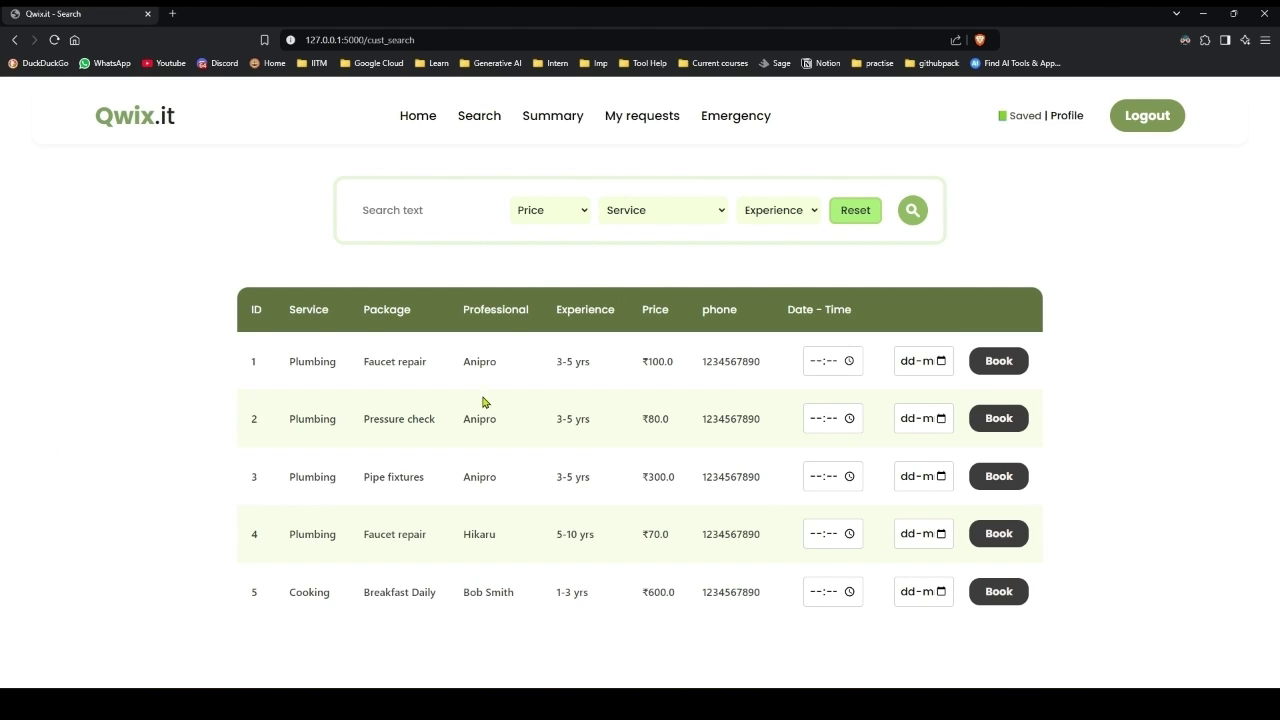
pyautogui.click(396, 214)
pyautogui.click(429, 246)
pyautogui.click(560, 211)
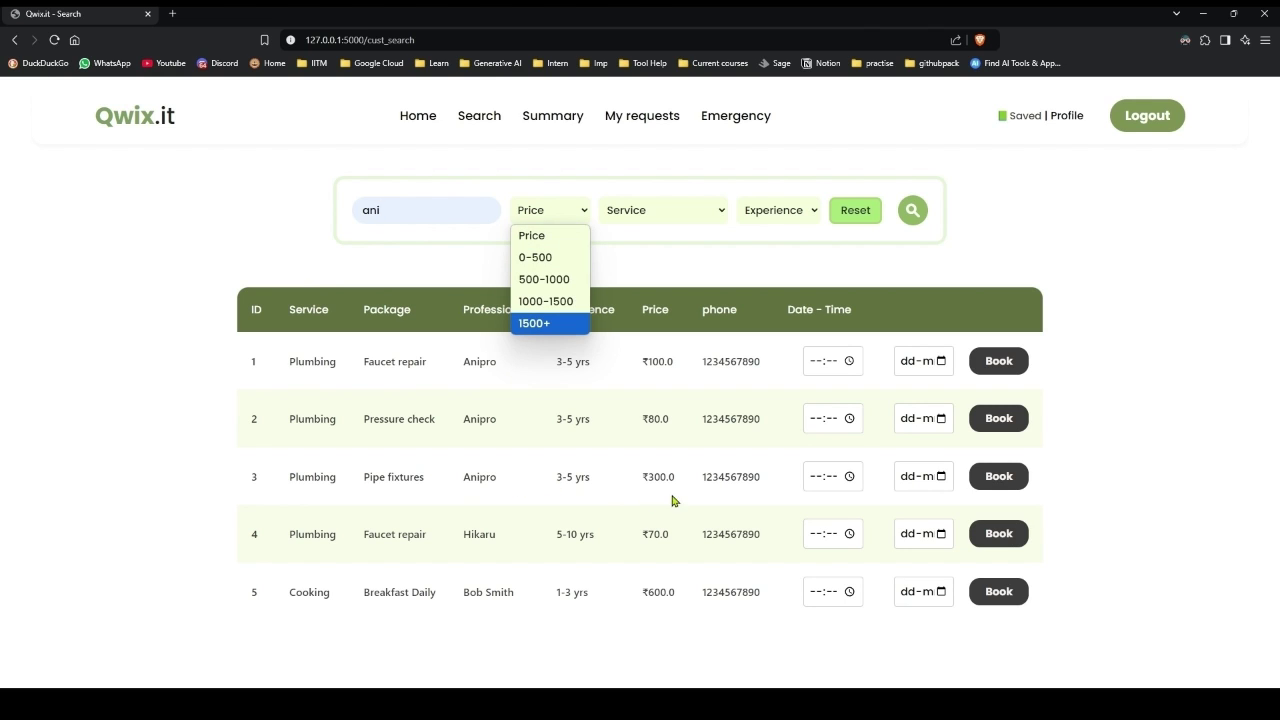
pyautogui.click(550, 259)
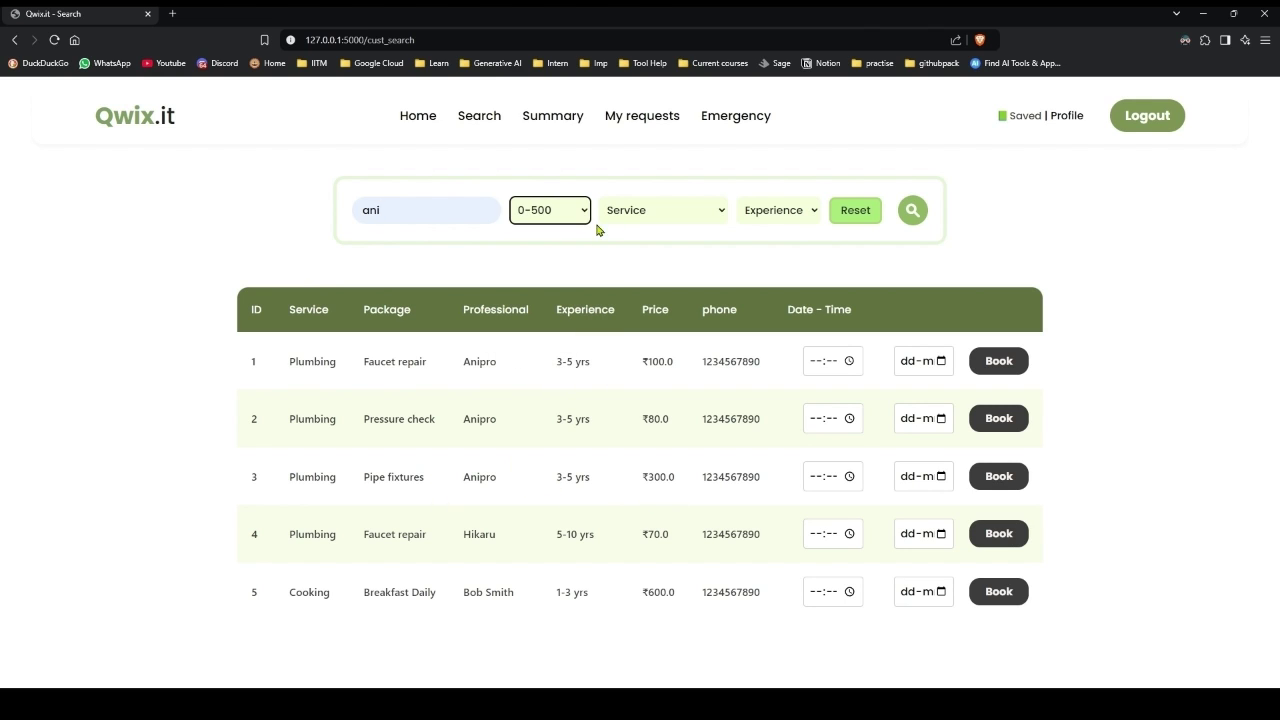
pyautogui.click(658, 214)
pyautogui.click(665, 257)
pyautogui.click(777, 212)
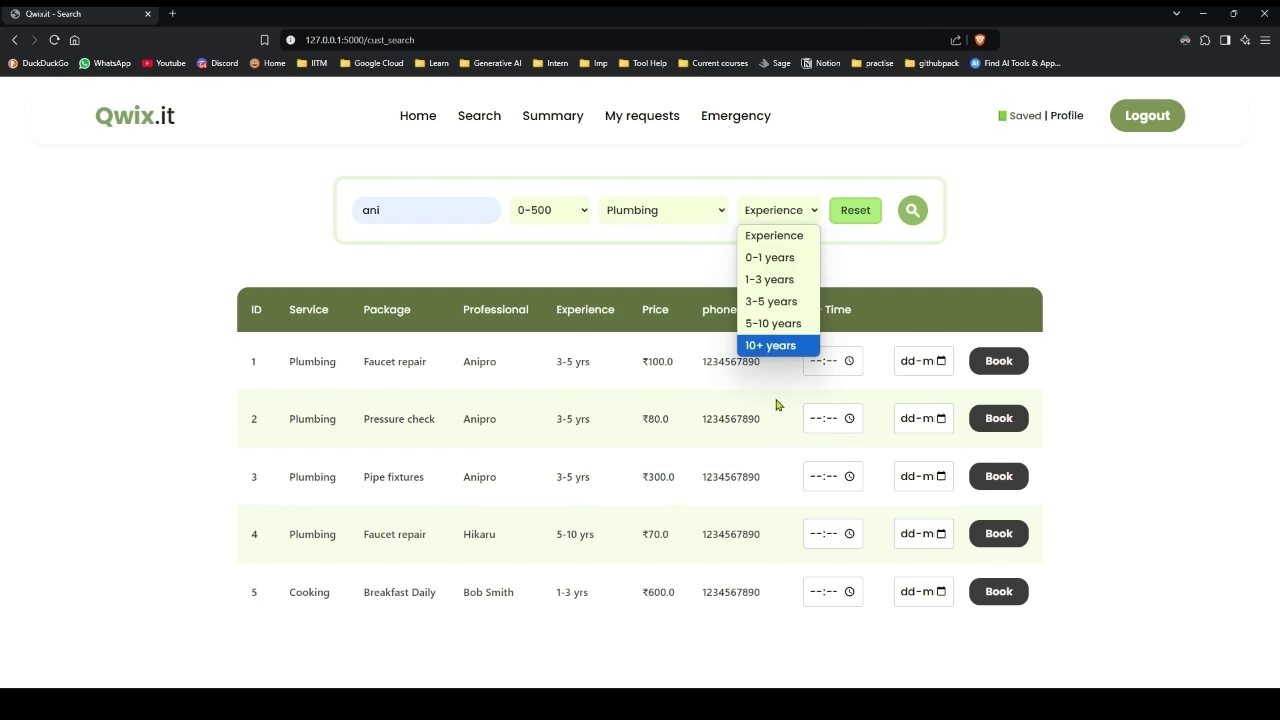
pyautogui.click(787, 302)
pyautogui.click(911, 211)
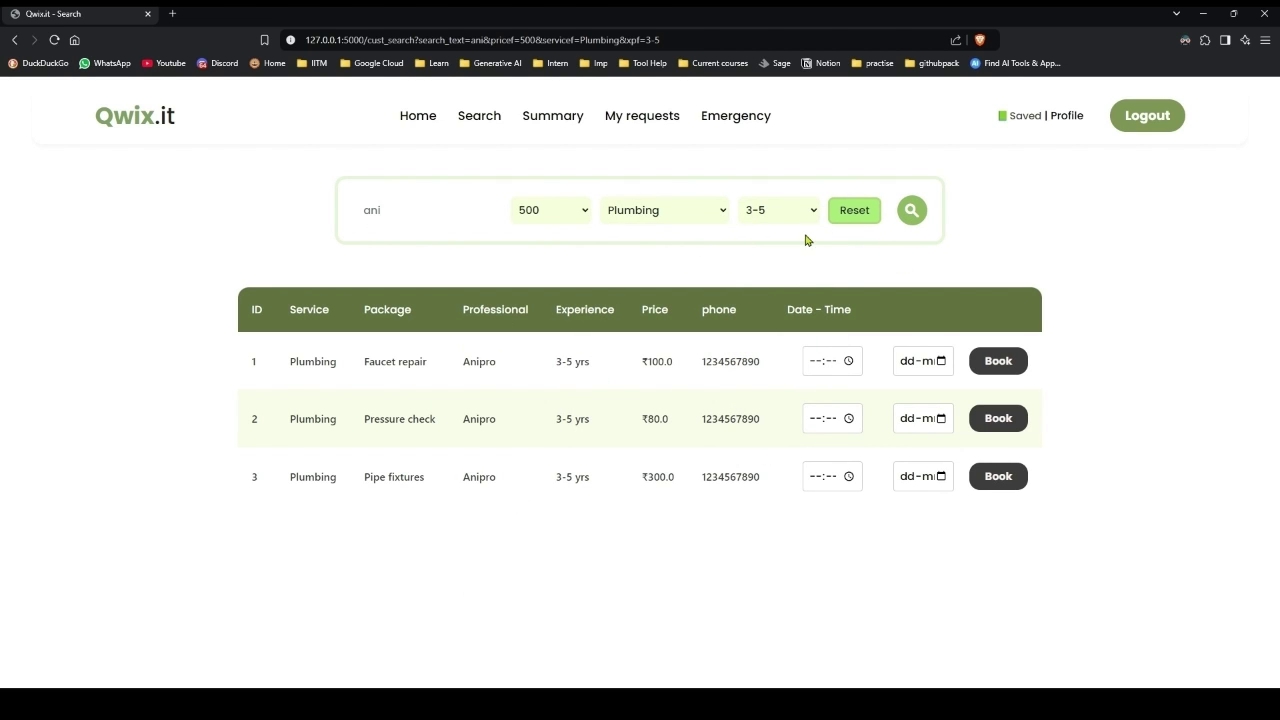
# - Reset the search filters and search for packages of the Cooking service only
pyautogui.click(845, 213)
pyautogui.click(642, 214)
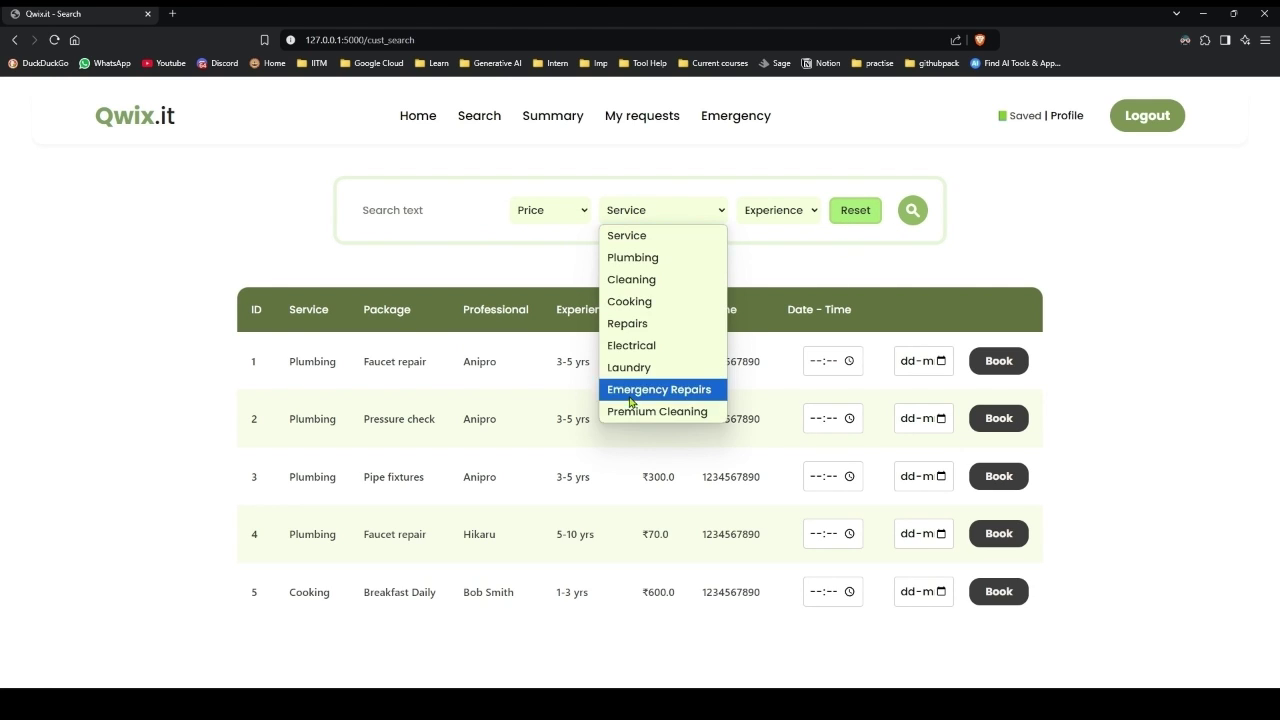
pyautogui.click(630, 301)
pyautogui.click(912, 210)
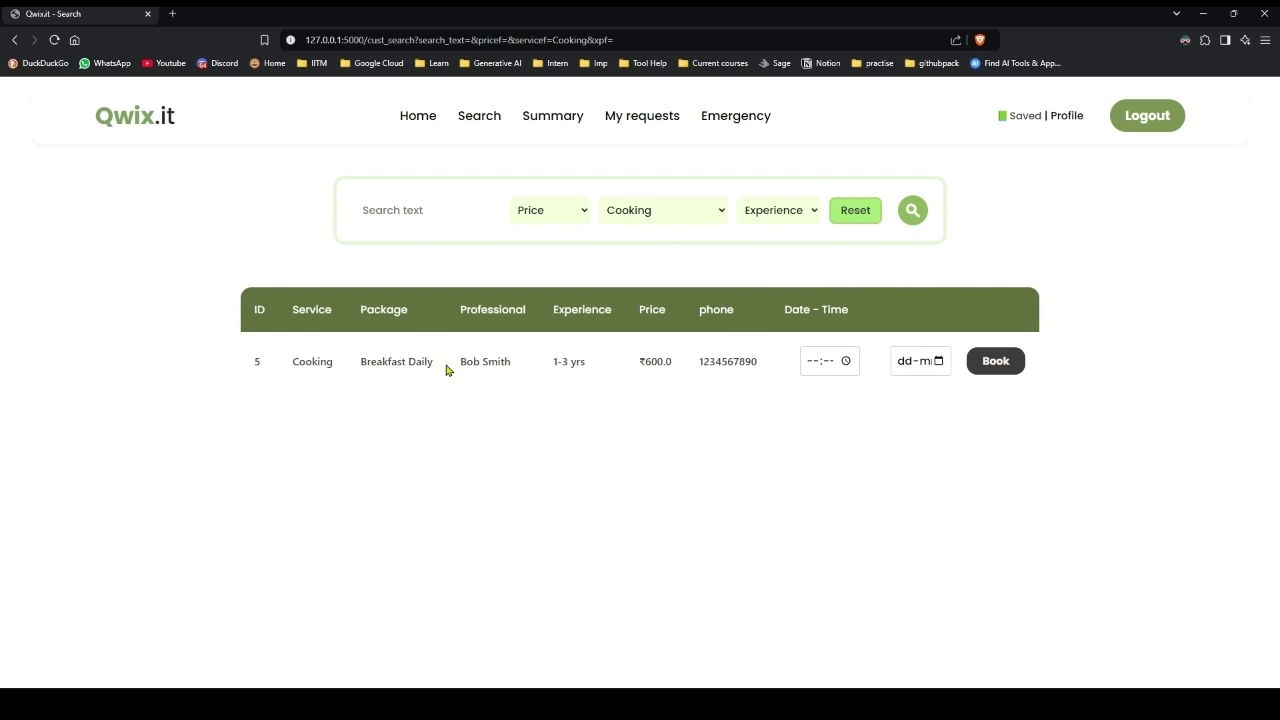
# - Reset the filters, search the packages for "b", clear that search, and view the customer's booking summary
pyautogui.click(852, 225)
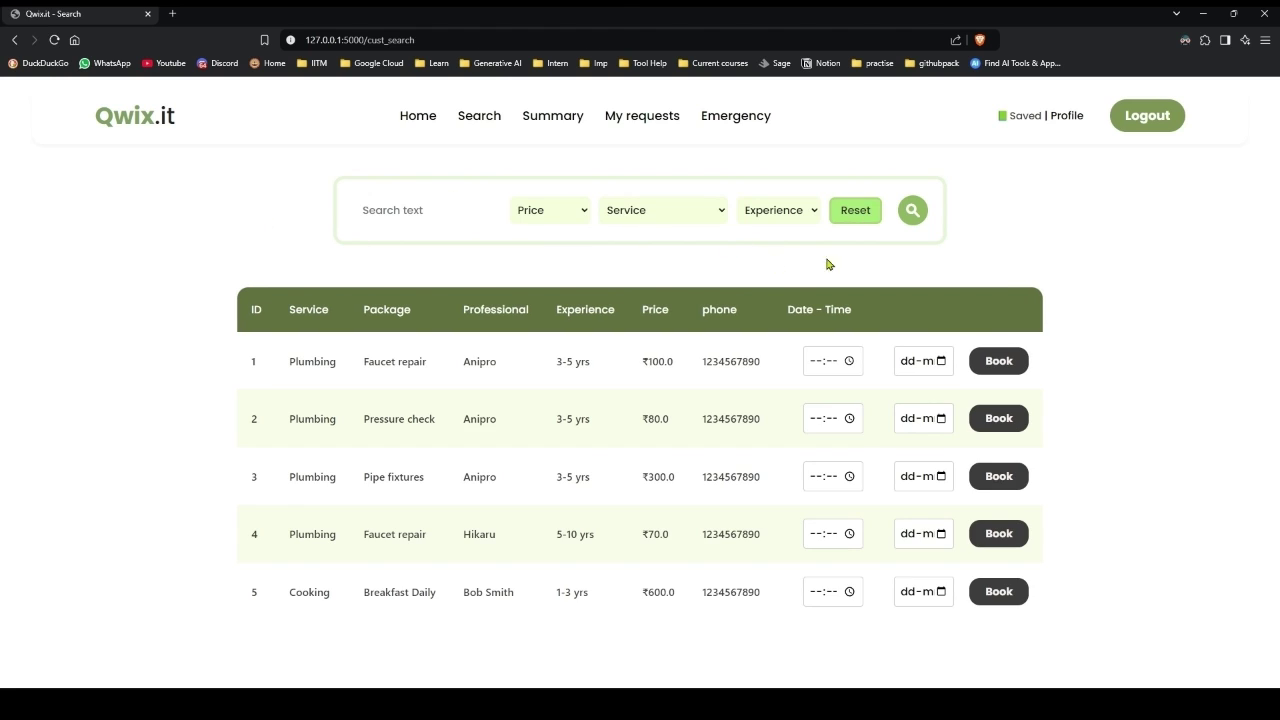
pyautogui.click(463, 218)
pyautogui.write('b')
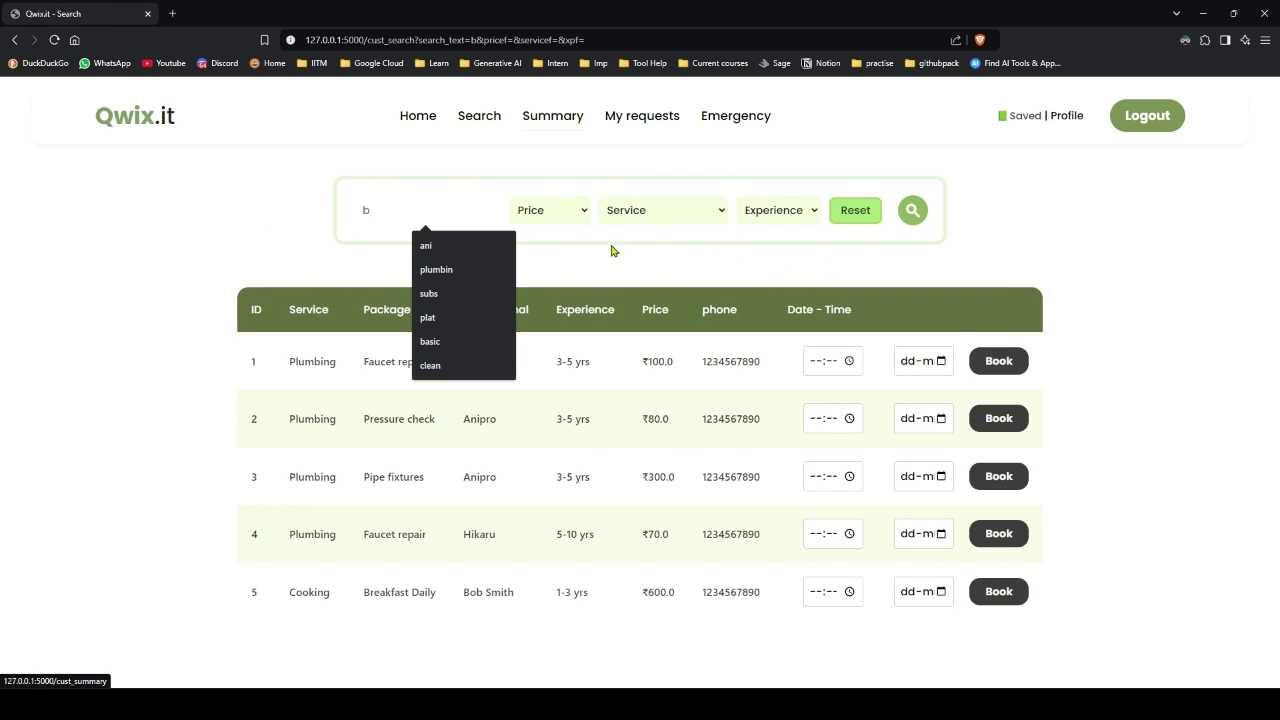
pyautogui.click(852, 210)
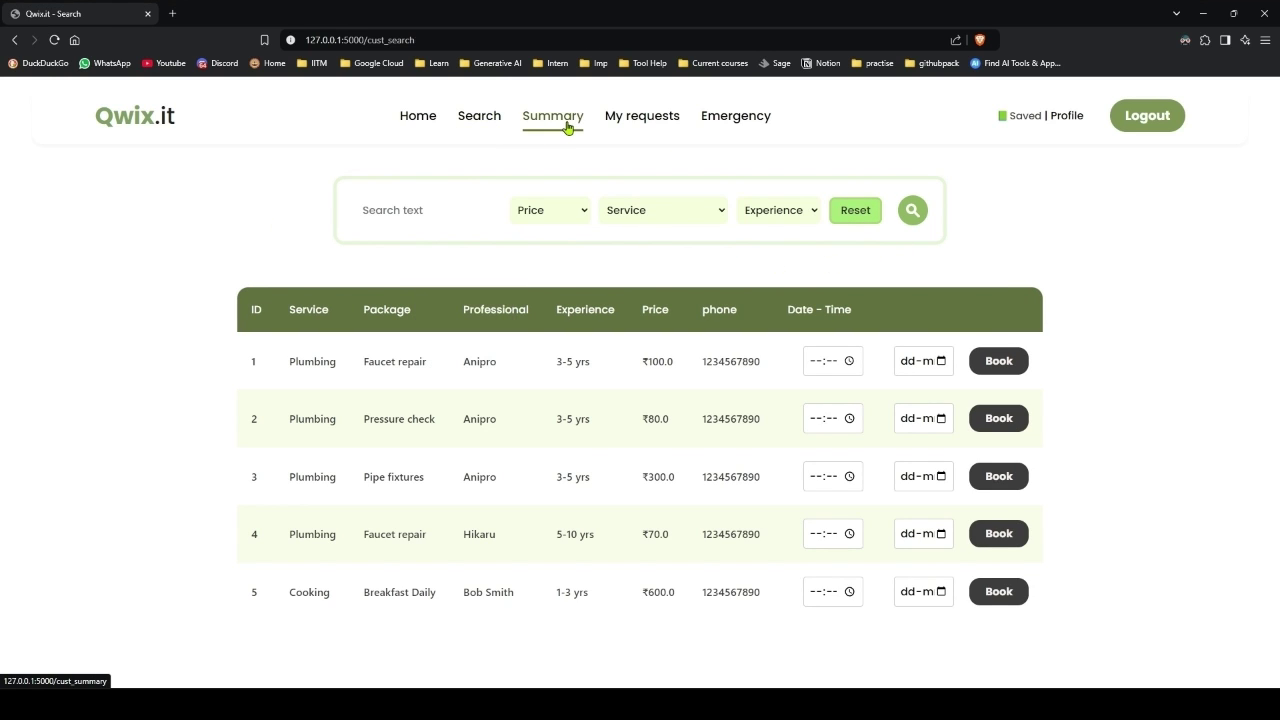
pyautogui.click(567, 127)
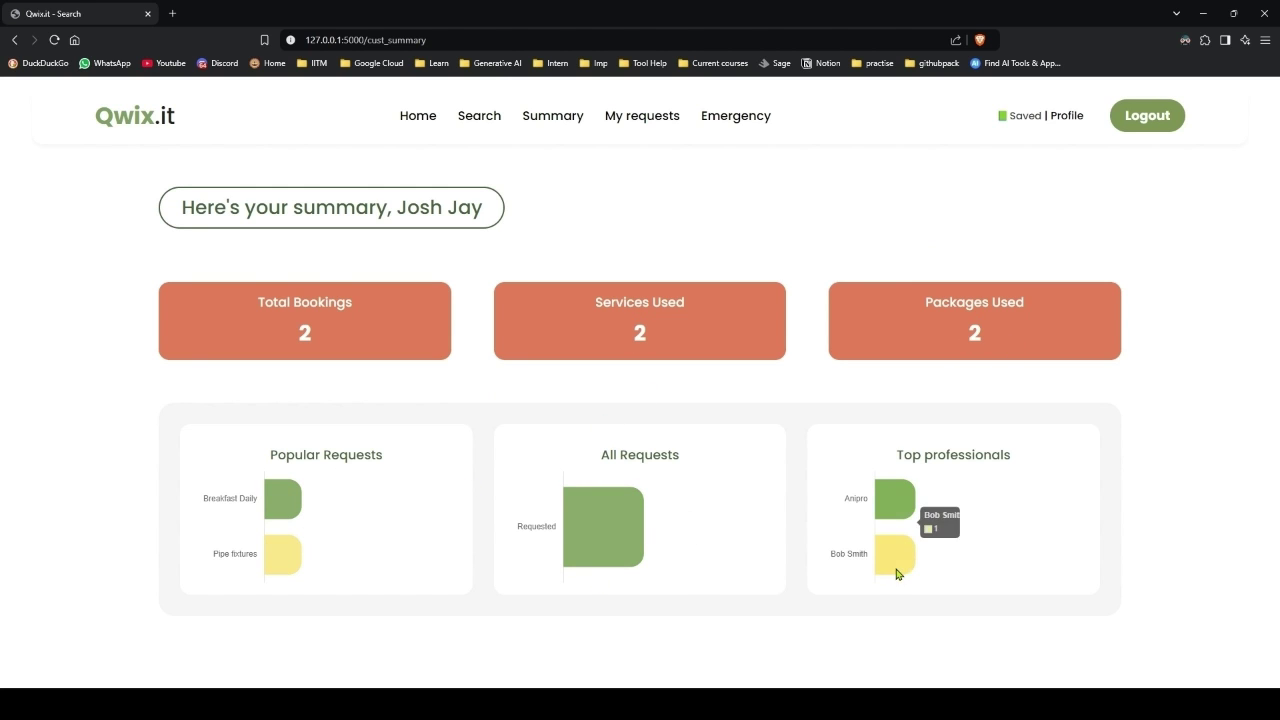
# - Book the ₹70.0 Faucet repair package from the Plumbing category for 19-11-2024 at 18:23
pyautogui.click(418, 115)
pyautogui.scroll(-2, 286, 526)
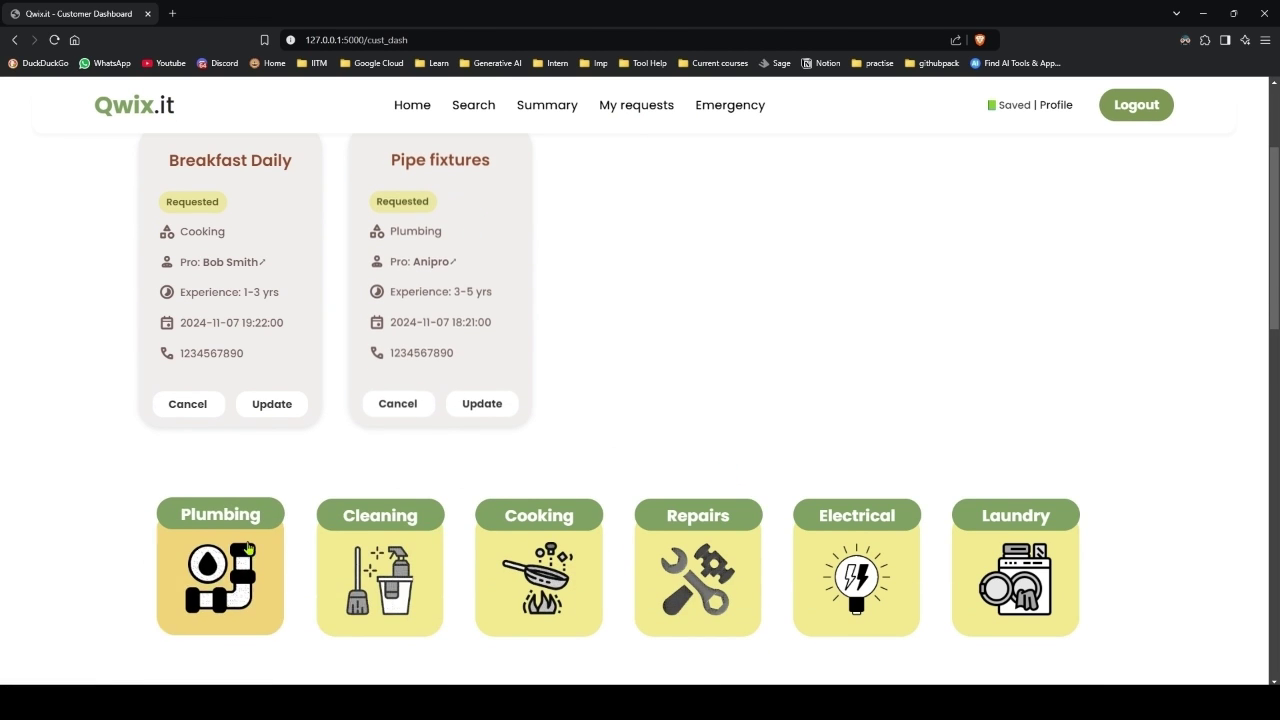
pyautogui.click(221, 570)
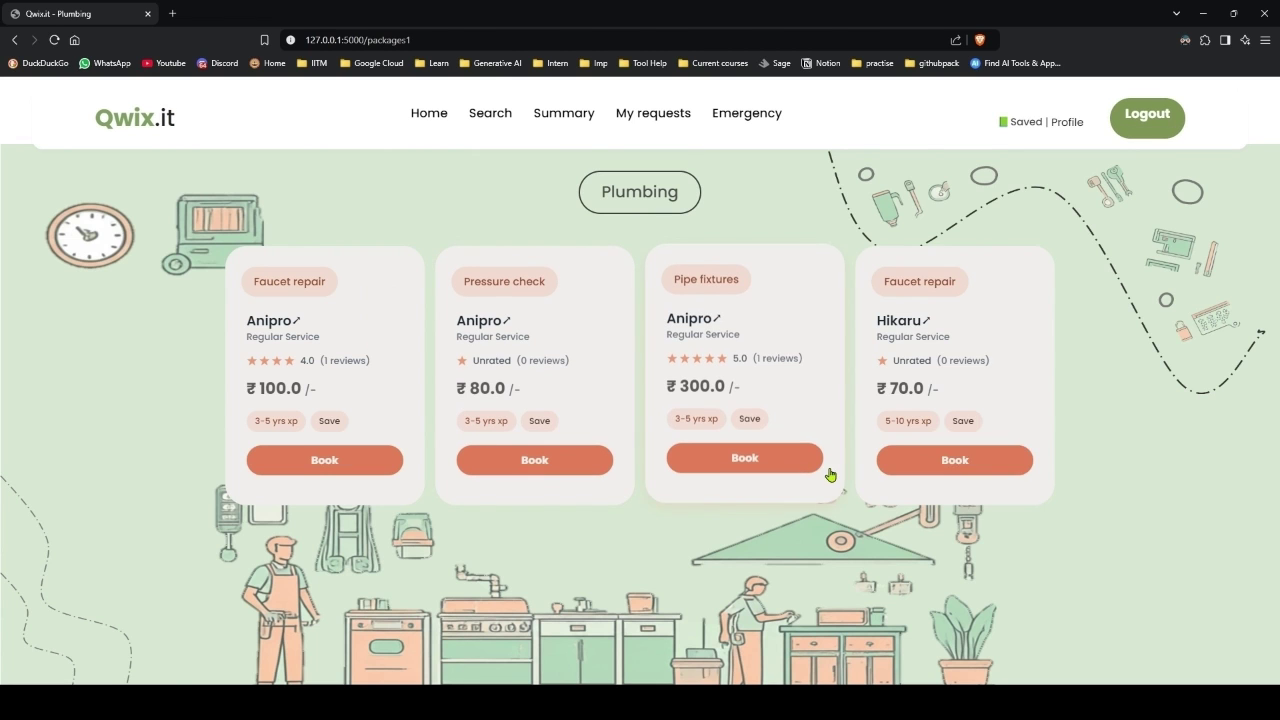
pyautogui.click(955, 457)
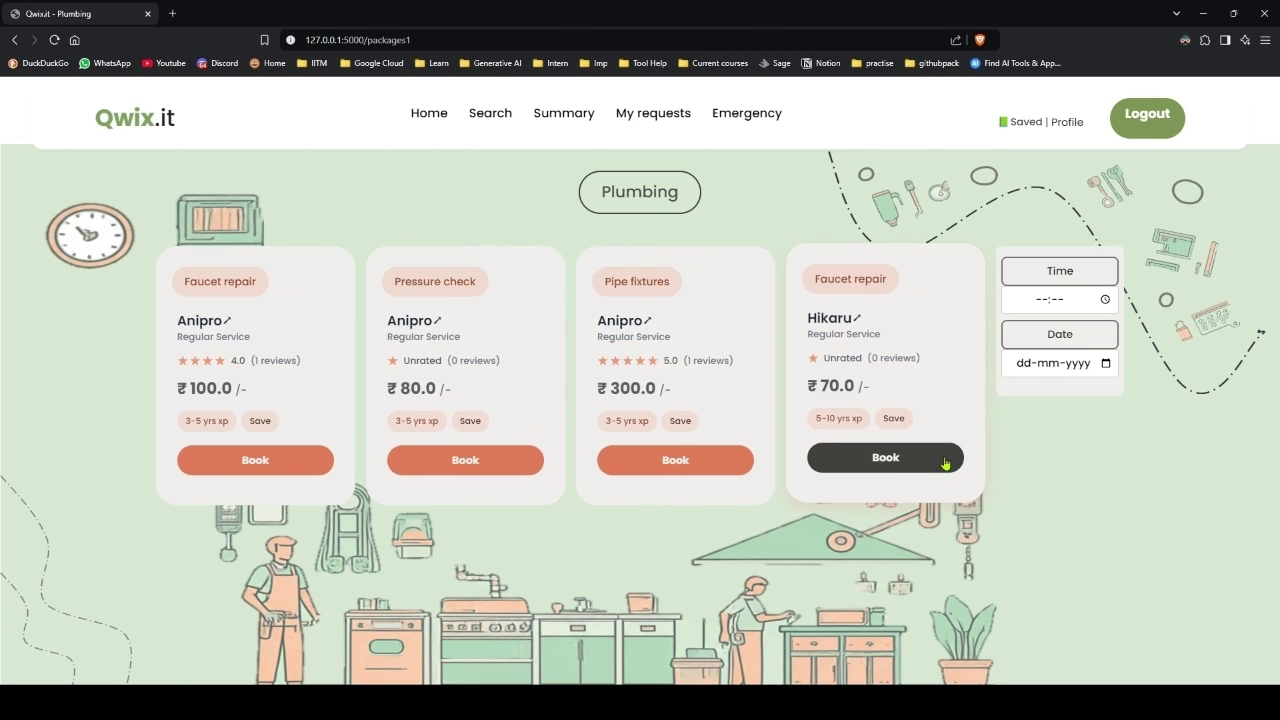
pyautogui.click(1105, 299)
pyautogui.click(1029, 362)
pyautogui.click(1062, 356)
pyautogui.click(1106, 365)
pyautogui.click(1054, 489)
pyautogui.click(1063, 409)
# - Check the new Faucet repair request in the service history and among the booked services
pyautogui.scroll(-15, 406, 574)
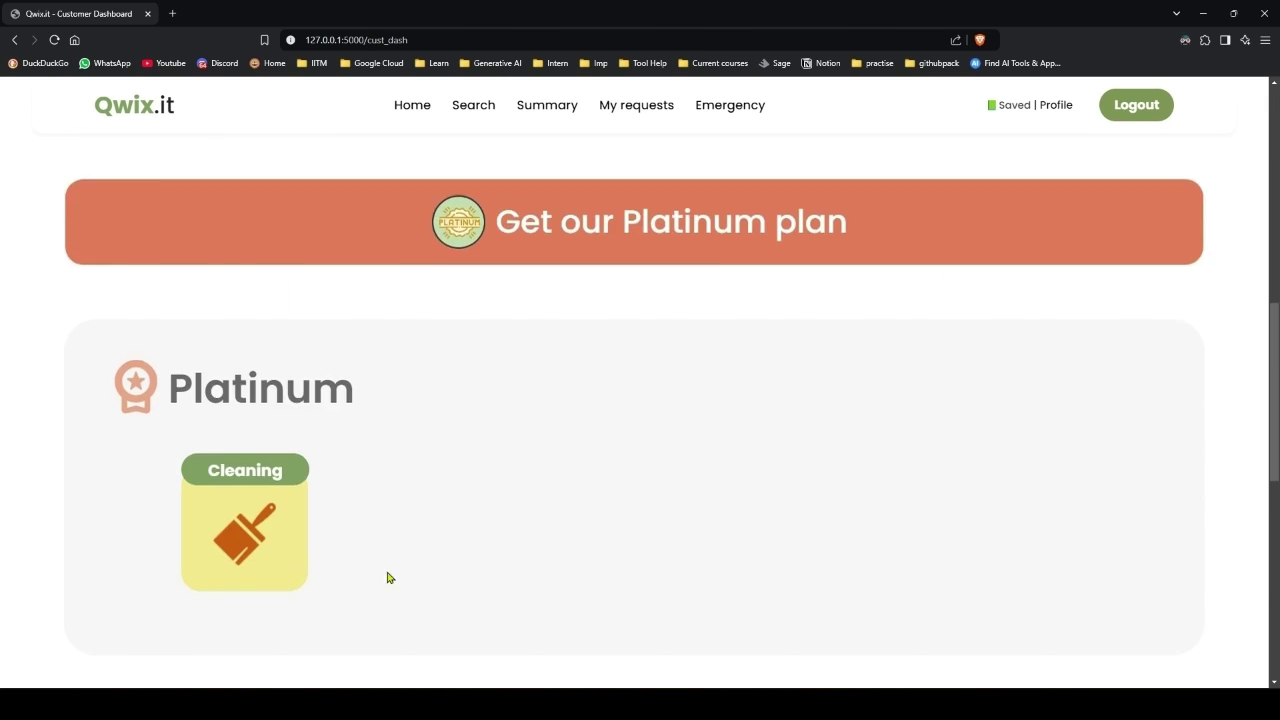
pyautogui.click(619, 116)
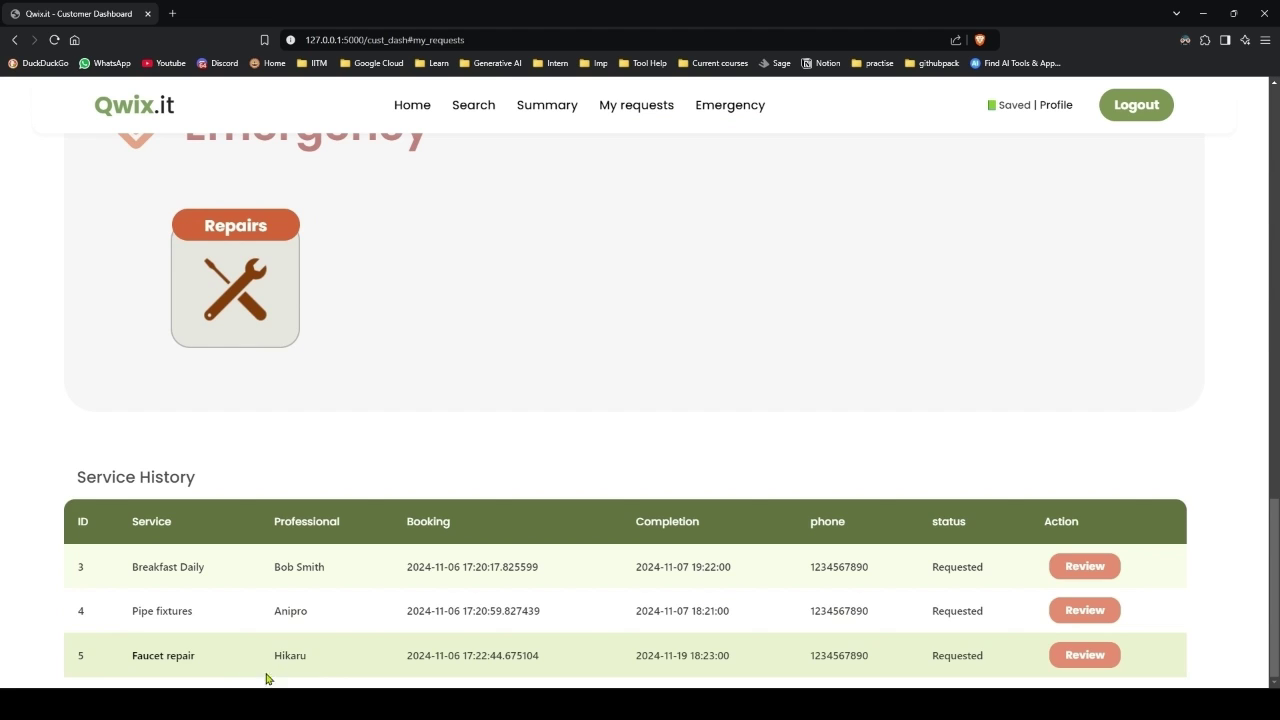
pyautogui.scroll(10, 386, 649)
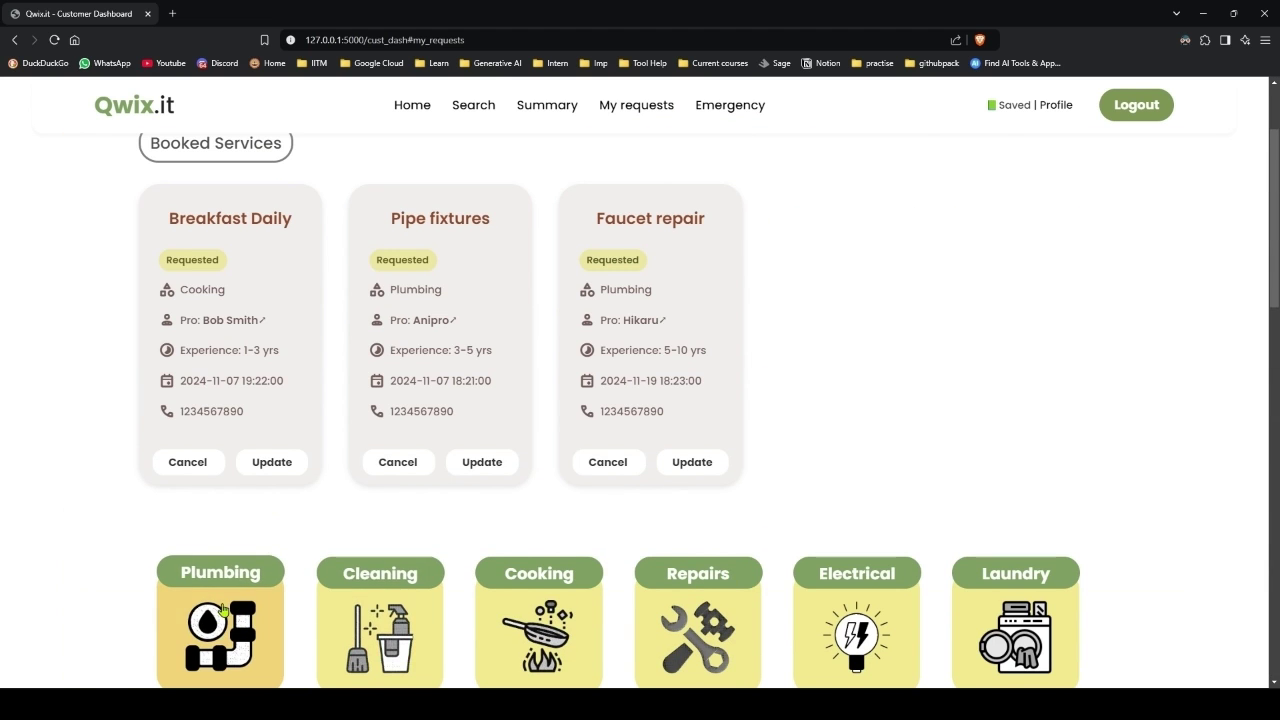
# - Book the ₹70.0 Faucet repair package from the Plumbing category again, for 12-11-2024 at 19:25
pyautogui.click(222, 620)
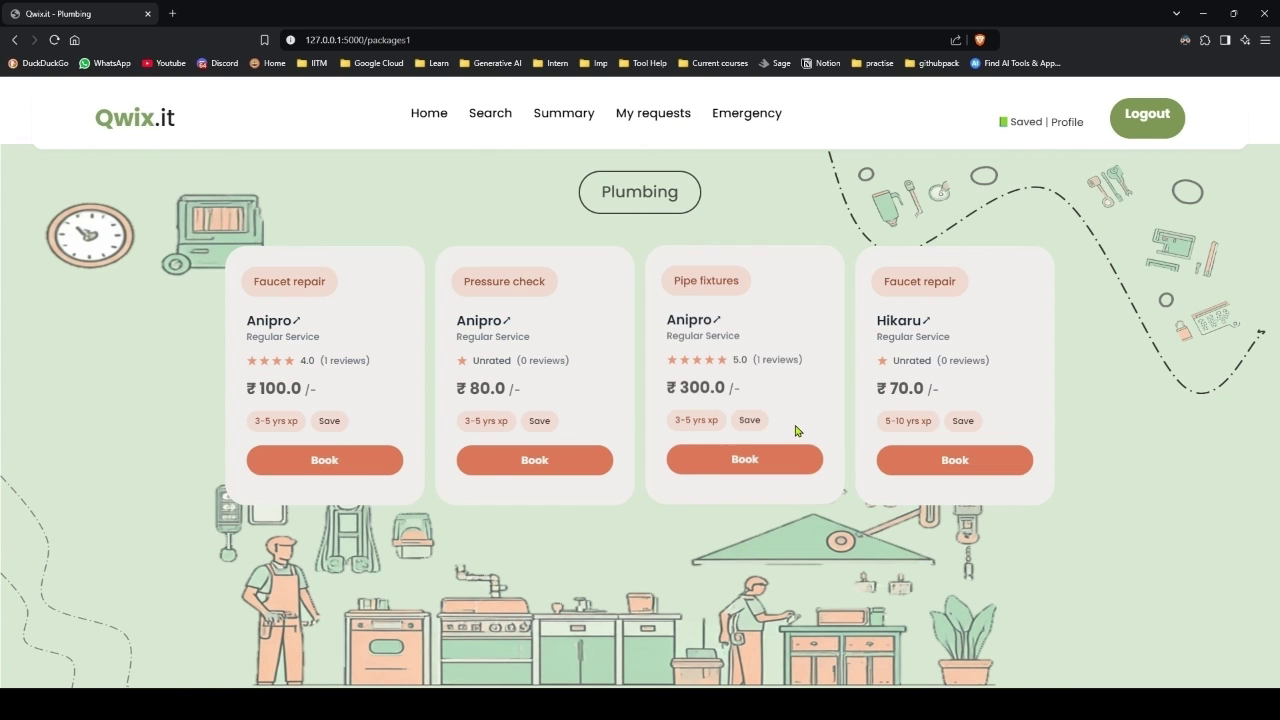
pyautogui.click(955, 460)
pyautogui.click(1099, 302)
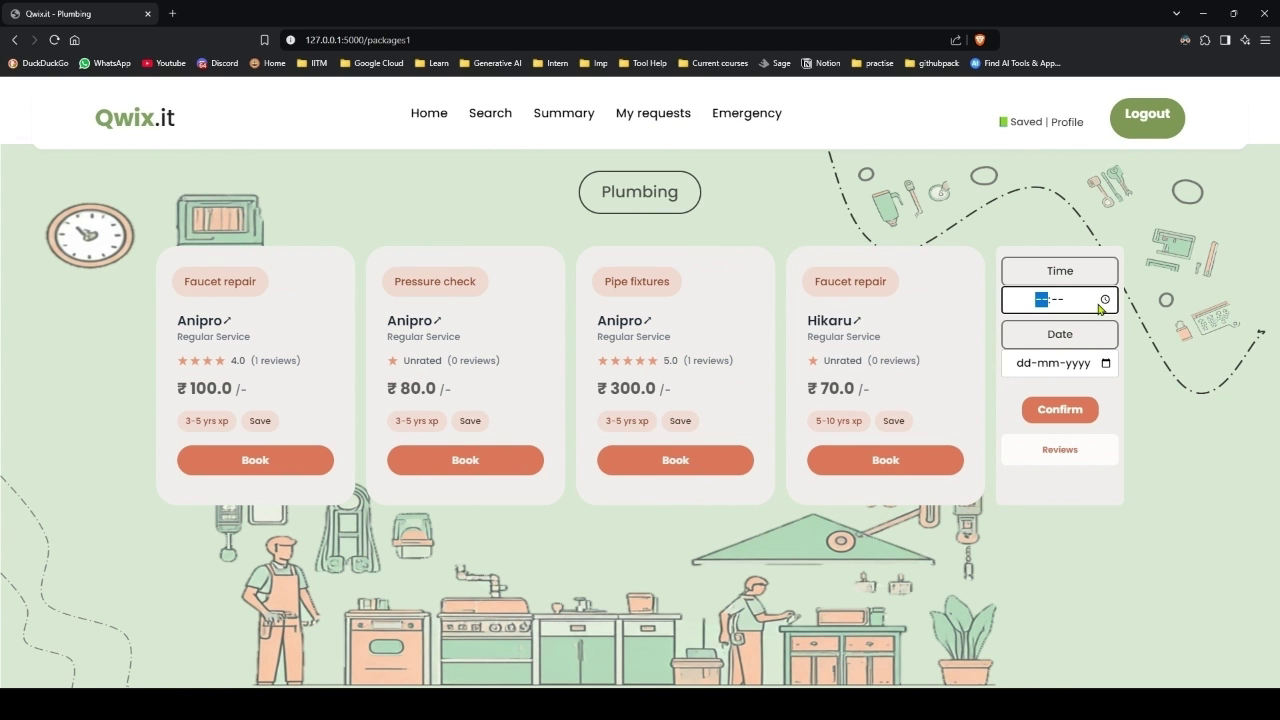
pyautogui.click(1104, 299)
pyautogui.click(1022, 377)
pyautogui.click(1058, 377)
pyautogui.click(1105, 363)
pyautogui.click(1055, 473)
pyautogui.click(1060, 409)
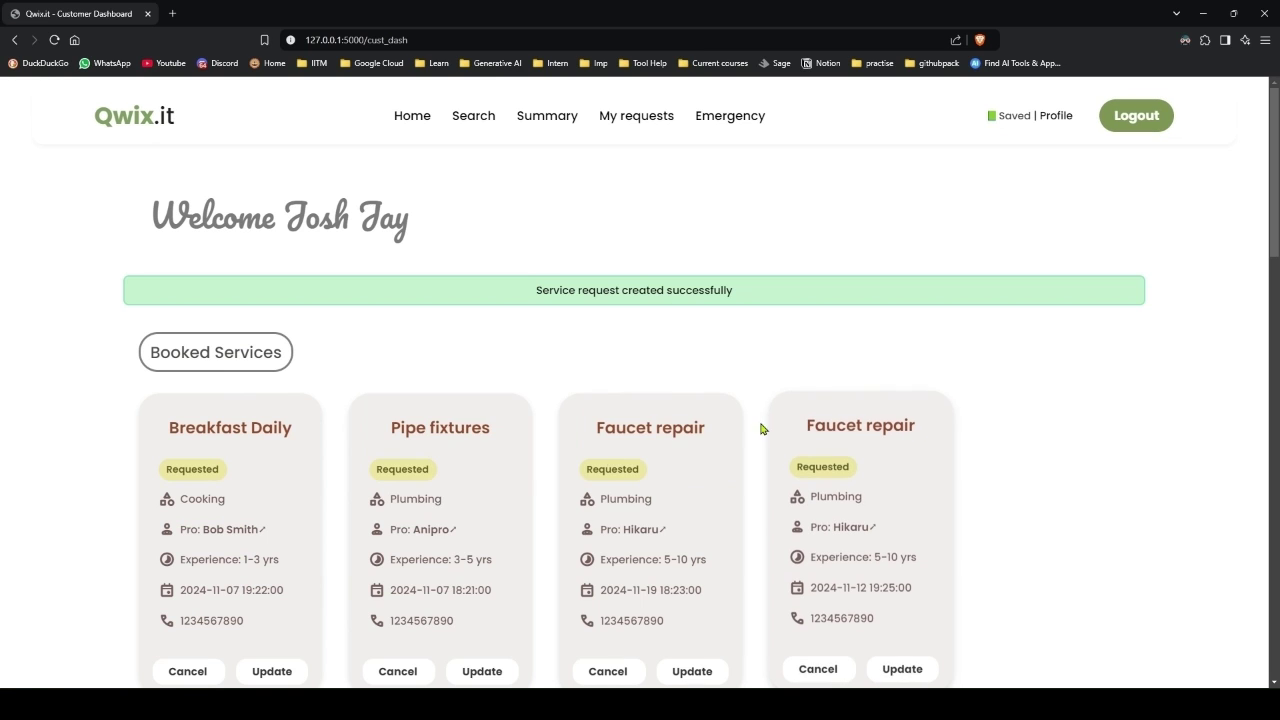
# - Review the updated booking summary charts, and look over the home dashboard's booked services and categories
pyautogui.click(530, 116)
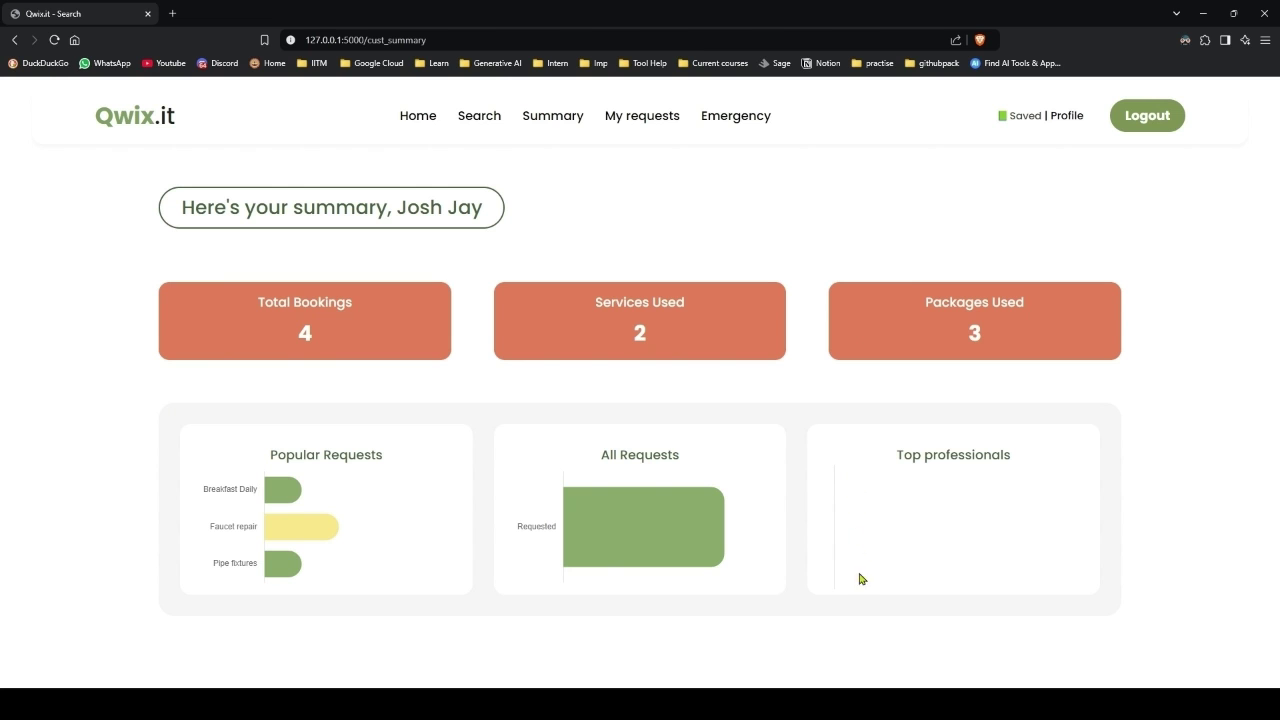
pyautogui.click(418, 116)
pyautogui.scroll(-5, 543, 457)
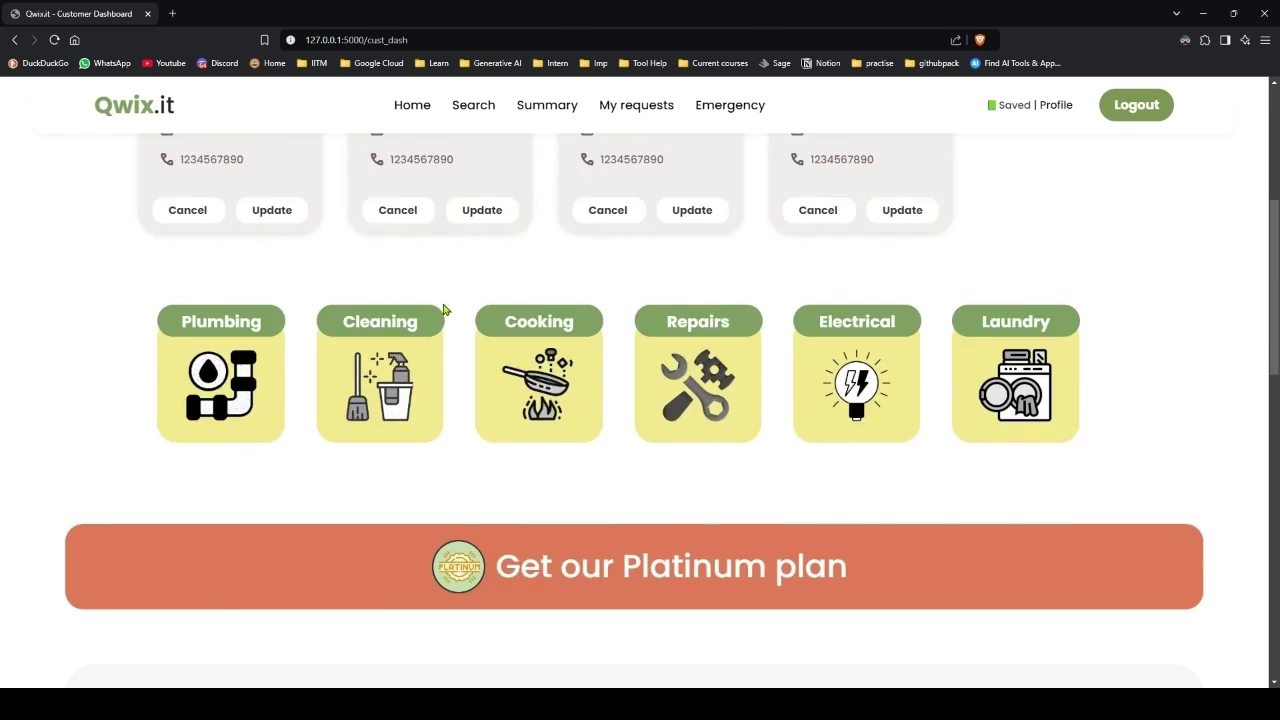
pyautogui.scroll(5, 372, 420)
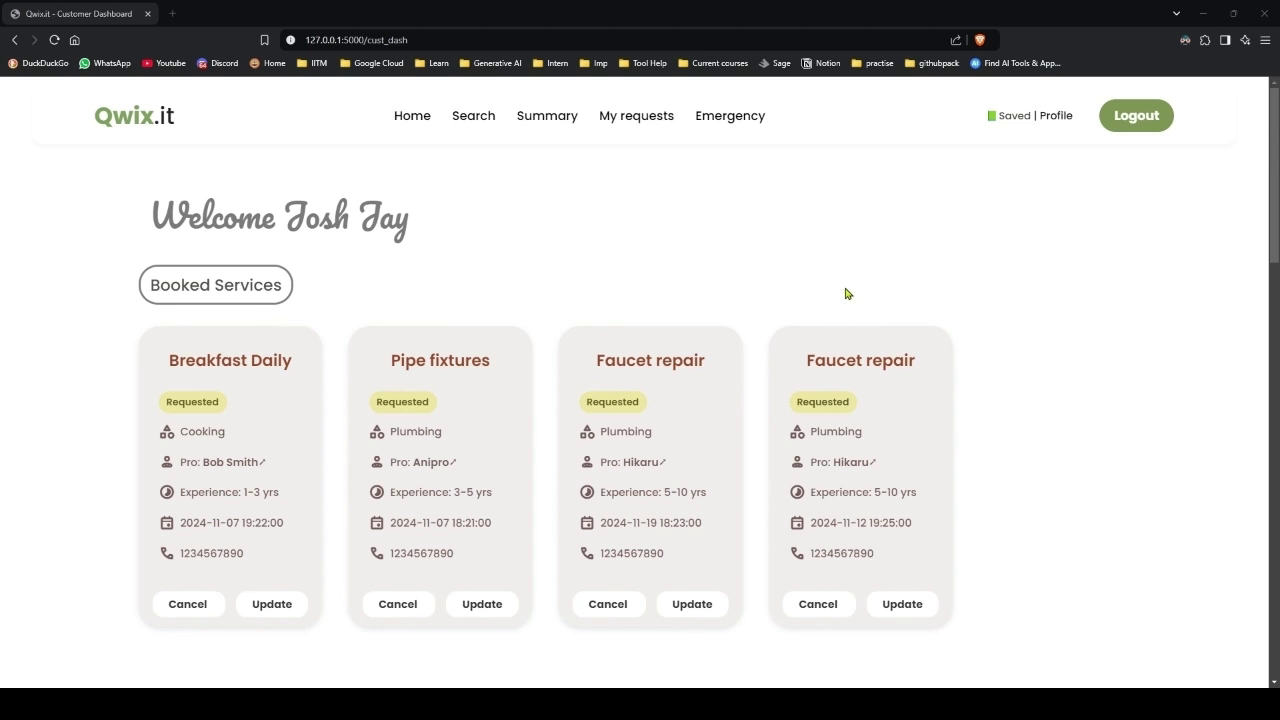
# - Switch to the private browser window, load 127.0.0.1:5000, and open the login form
pyautogui.hotkey('alt', 'Tab')
pyautogui.write('1')
pyautogui.press('Return')
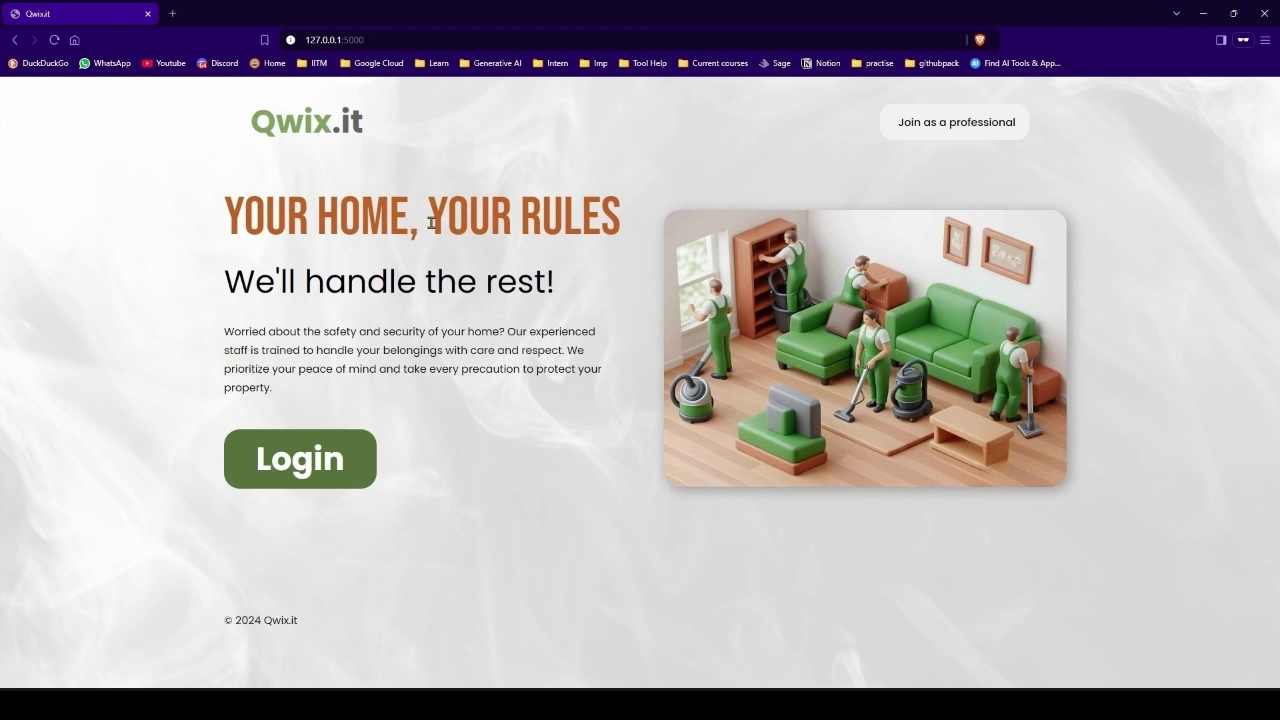
pyautogui.click(325, 456)
# - Try to log in with a saved account's e-mail and password and a chosen role
pyautogui.click(1011, 310)
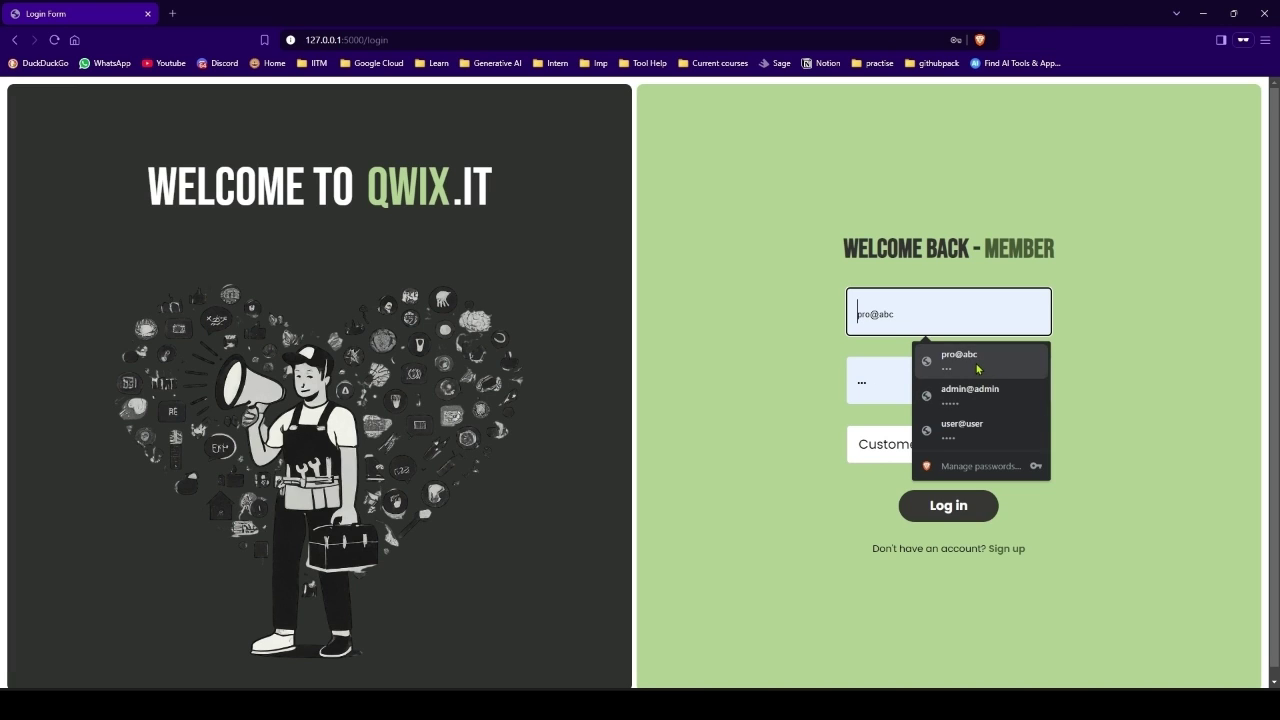
pyautogui.click(977, 369)
pyautogui.click(945, 456)
pyautogui.click(921, 501)
pyautogui.click(957, 449)
pyautogui.click(951, 476)
pyautogui.click(948, 503)
# - Log in to the professional's account with its saved e-mail and password
pyautogui.click(983, 323)
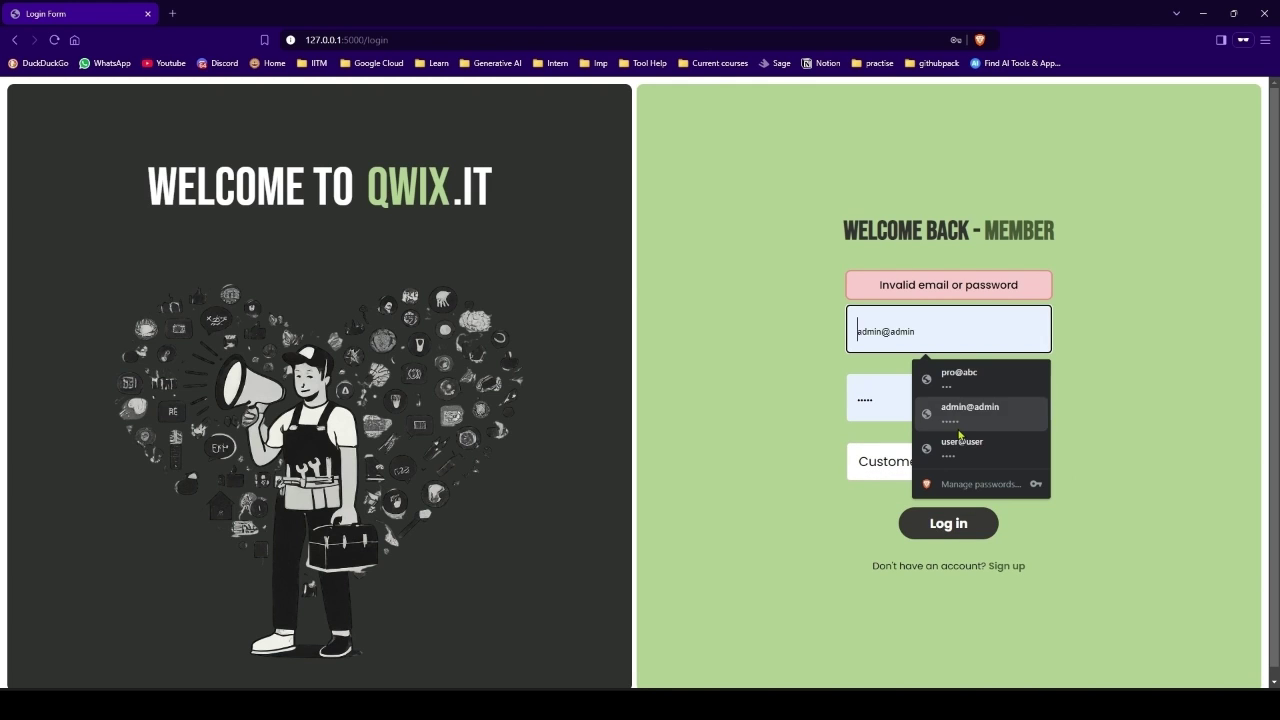
pyautogui.click(978, 372)
pyautogui.click(931, 462)
pyautogui.click(907, 518)
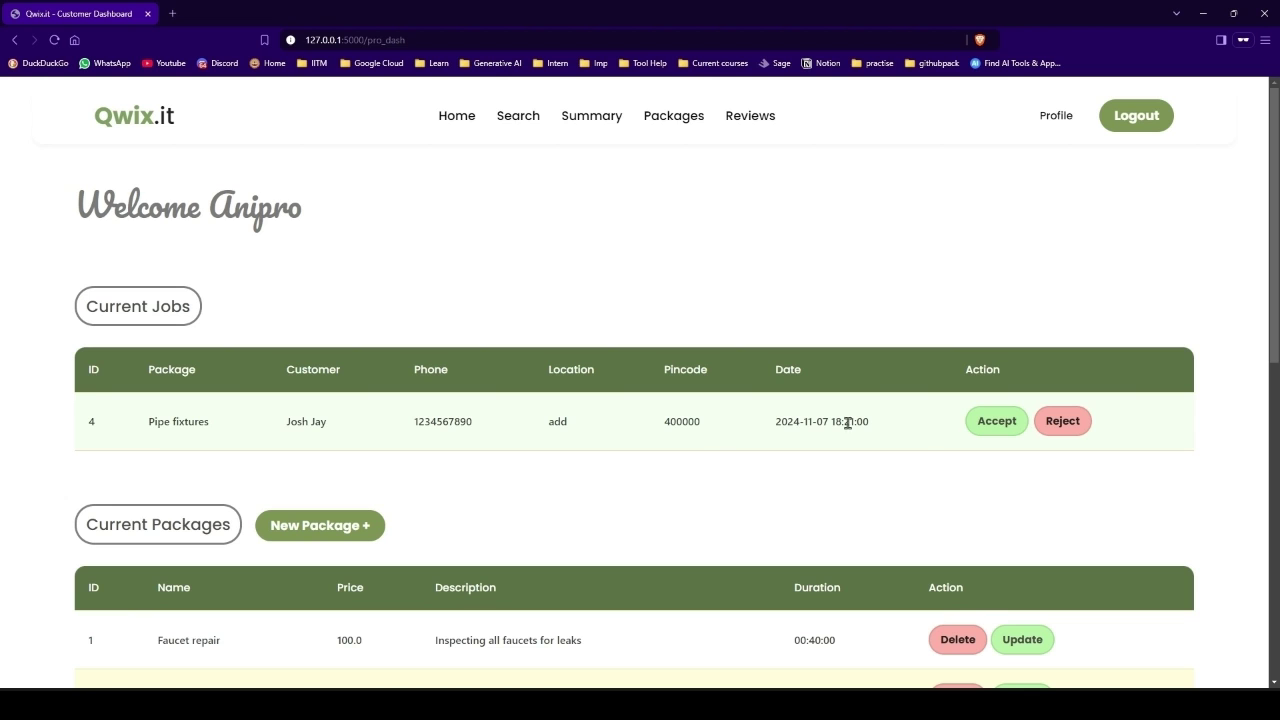
# - Look over the current packages, completed jobs and reviews on the professional's dashboard
pyautogui.scroll(-3, 1000, 429)
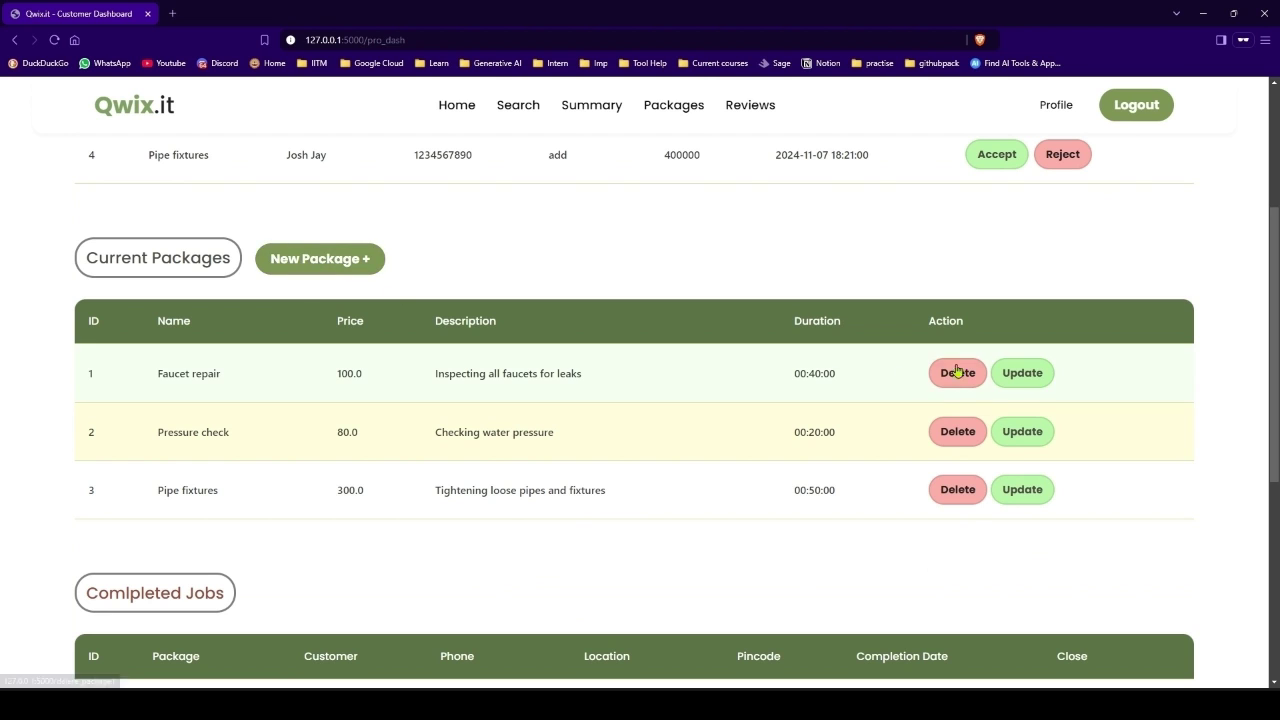
pyautogui.scroll(-4, 583, 429)
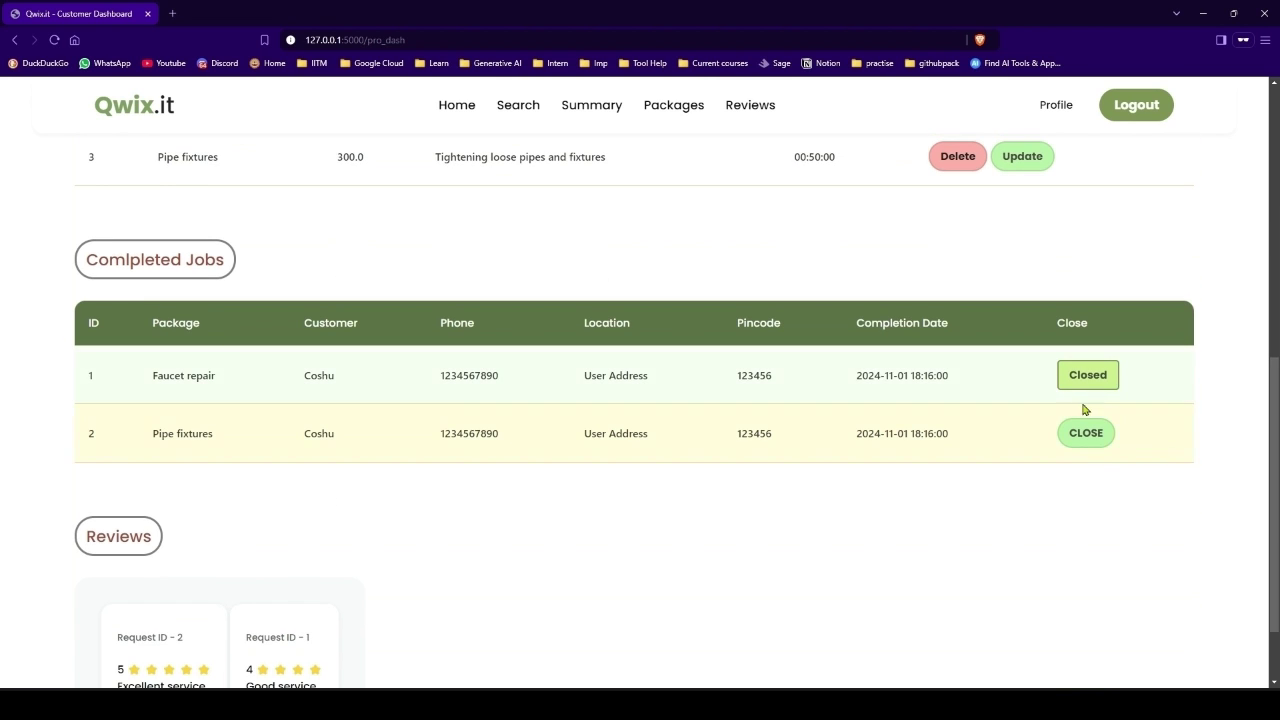
pyautogui.scroll(-1, 583, 449)
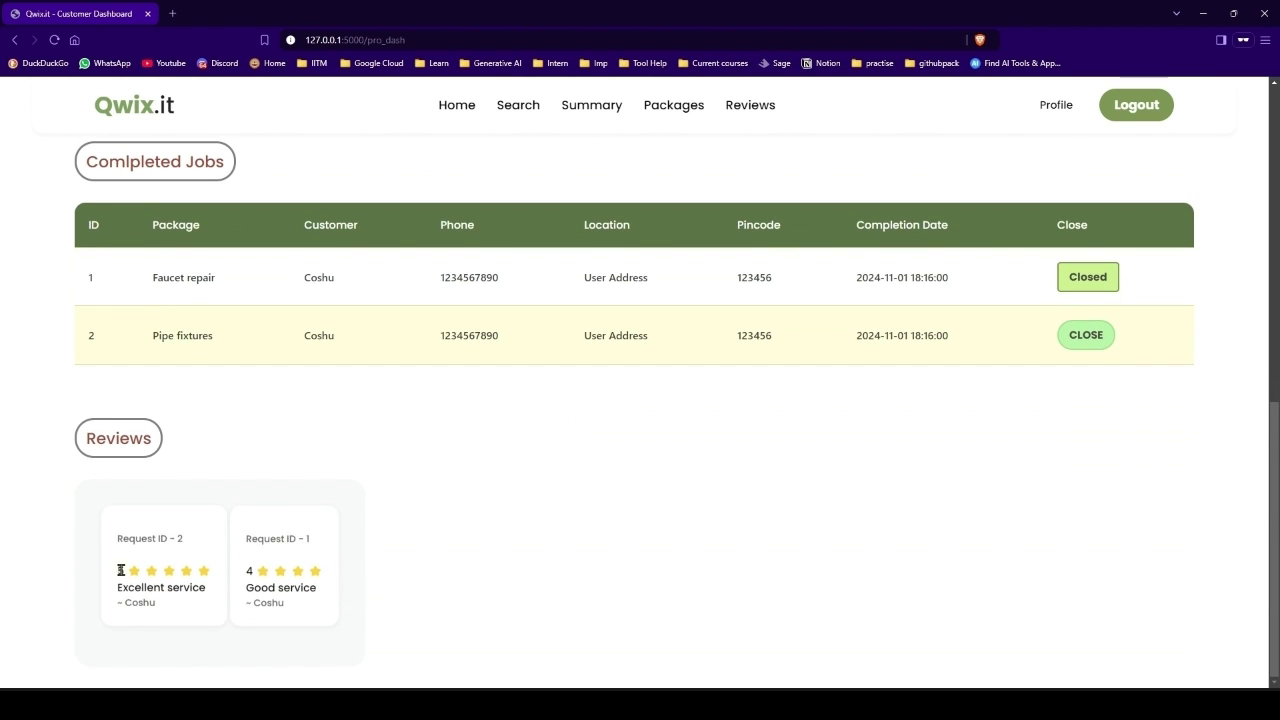
pyautogui.scroll(10, 575, 282)
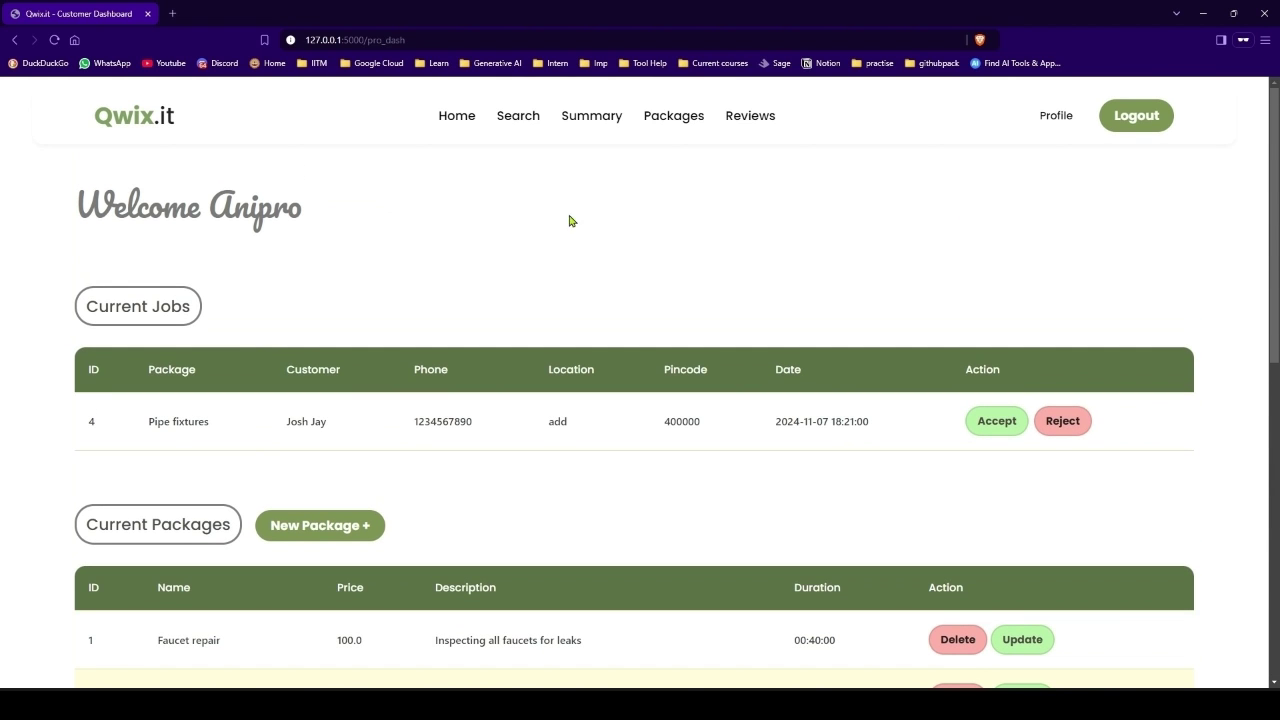
# - Examine the professional's summary, including total bookings, earnings, requests and top packages
pyautogui.click(527, 119)
pyautogui.click(608, 126)
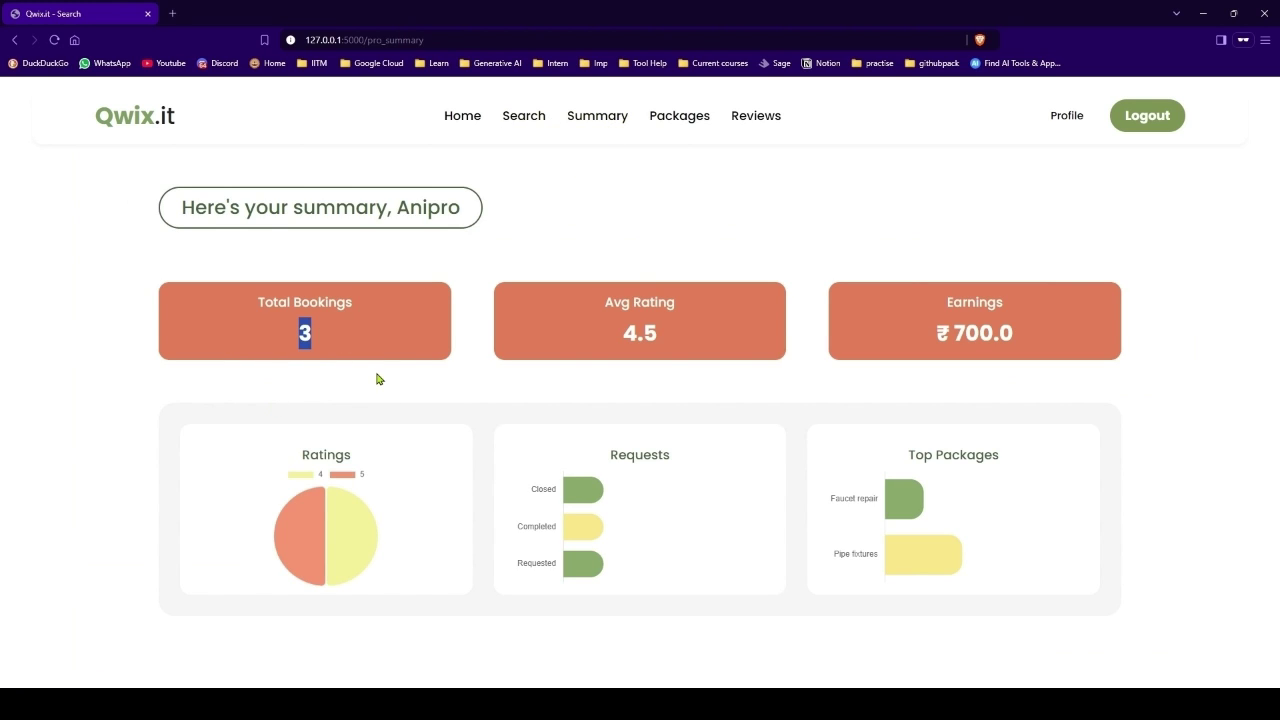
pyautogui.moveTo(962, 338); pyautogui.dragTo(775, 398)
pyautogui.moveTo(591, 481)
pyautogui.click(984, 514)
# - Accept the Pipe fixtures request in the current jobs on the professional's home dashboard
pyautogui.click(459, 128)
pyautogui.scroll(-1, 403, 327)
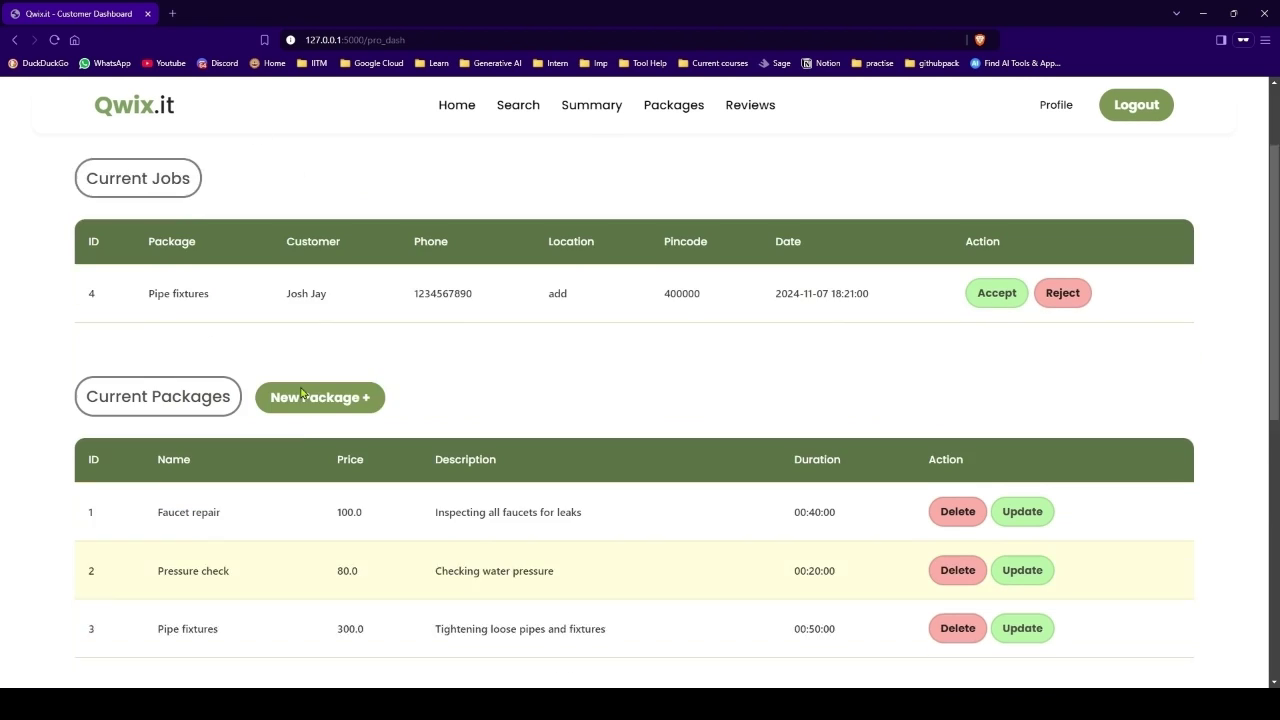
pyautogui.scroll(1, 265, 387)
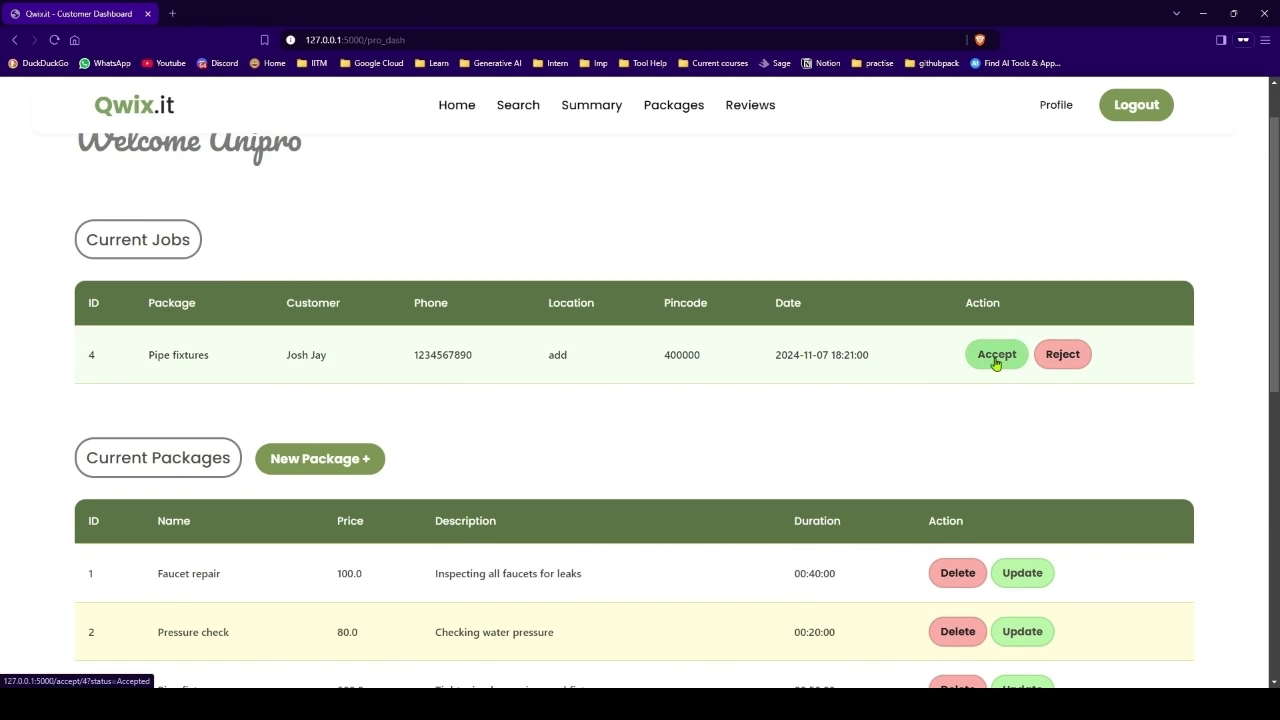
pyautogui.click(996, 356)
pyautogui.scroll(-2, 870, 430)
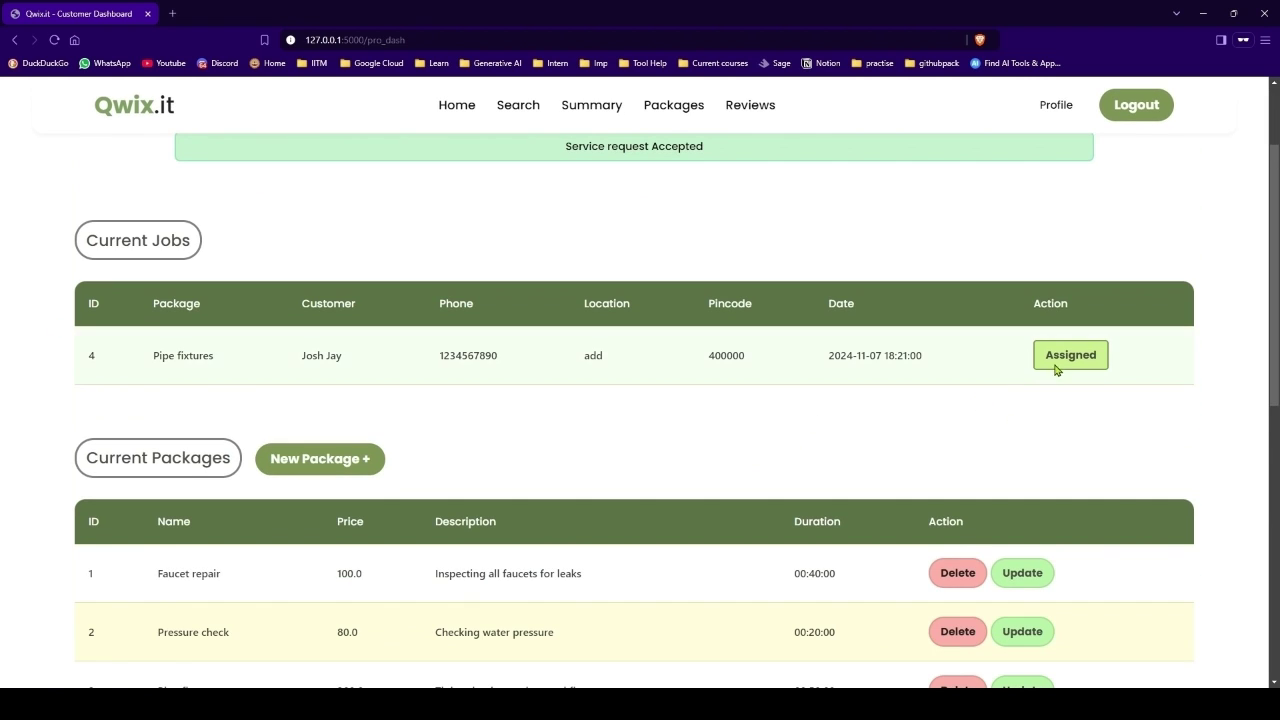
# - Switch to the customer's browser window, refresh the dashboard, and check the status of the Pipe fixtures booking
pyautogui.hotkey('alt', 'Tab')
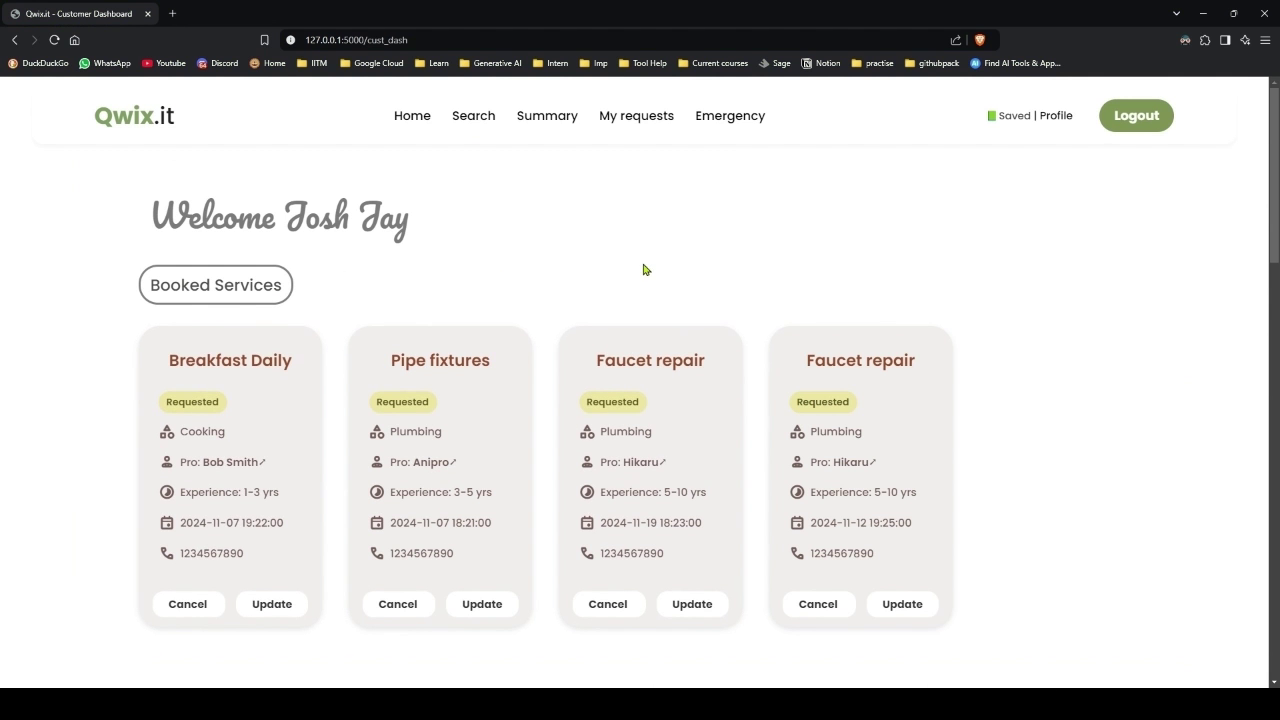
pyautogui.press('F5')
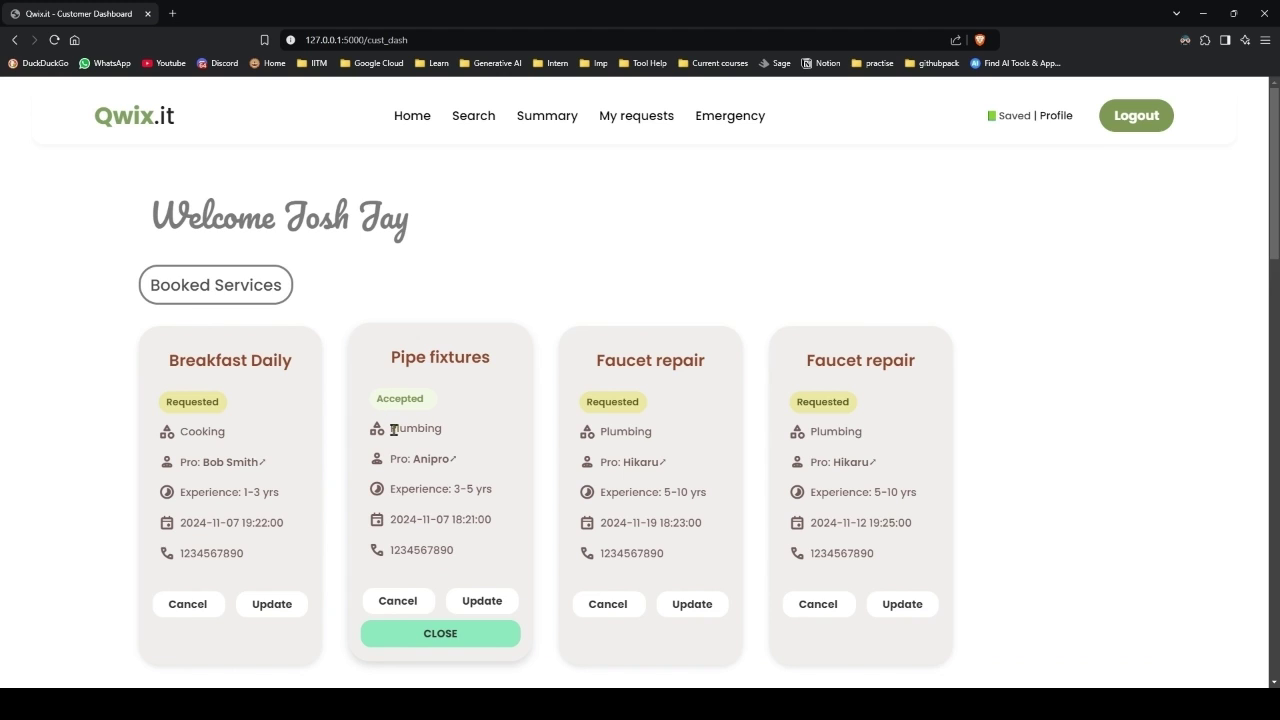
pyautogui.scroll(-4, 424, 423)
pyautogui.scroll(2, 424, 272)
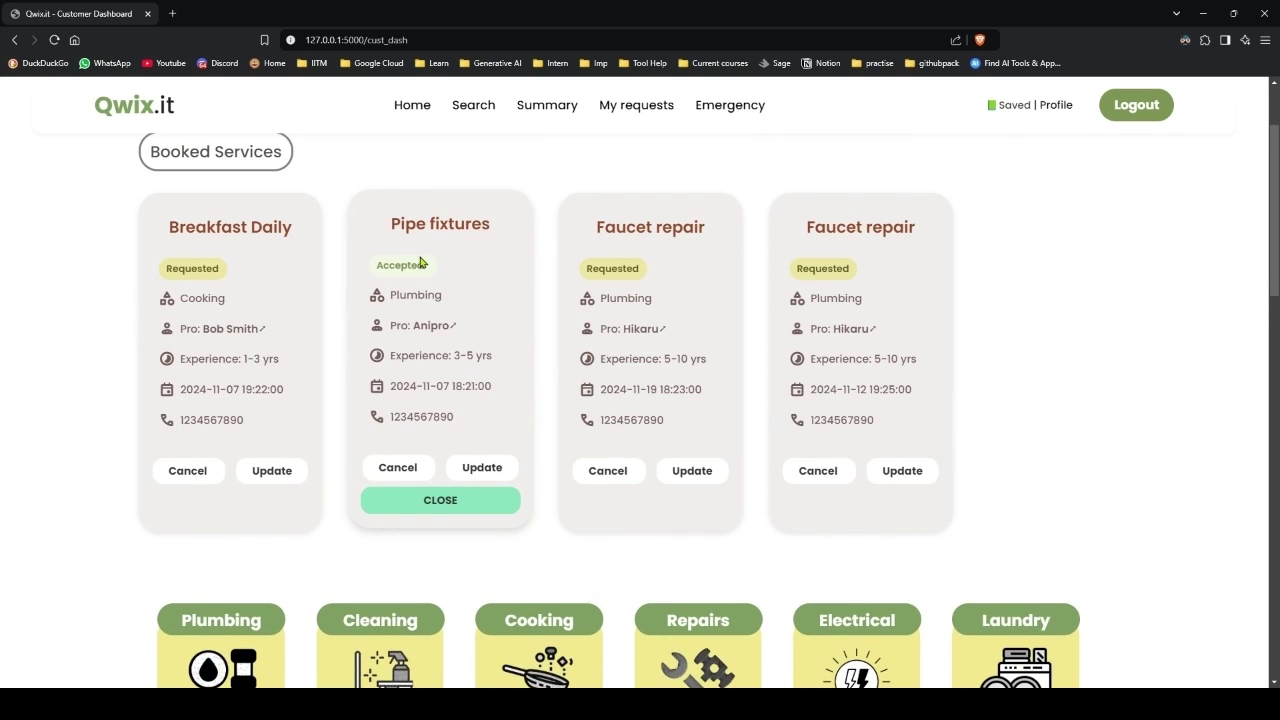
pyautogui.scroll(-1, 400, 430)
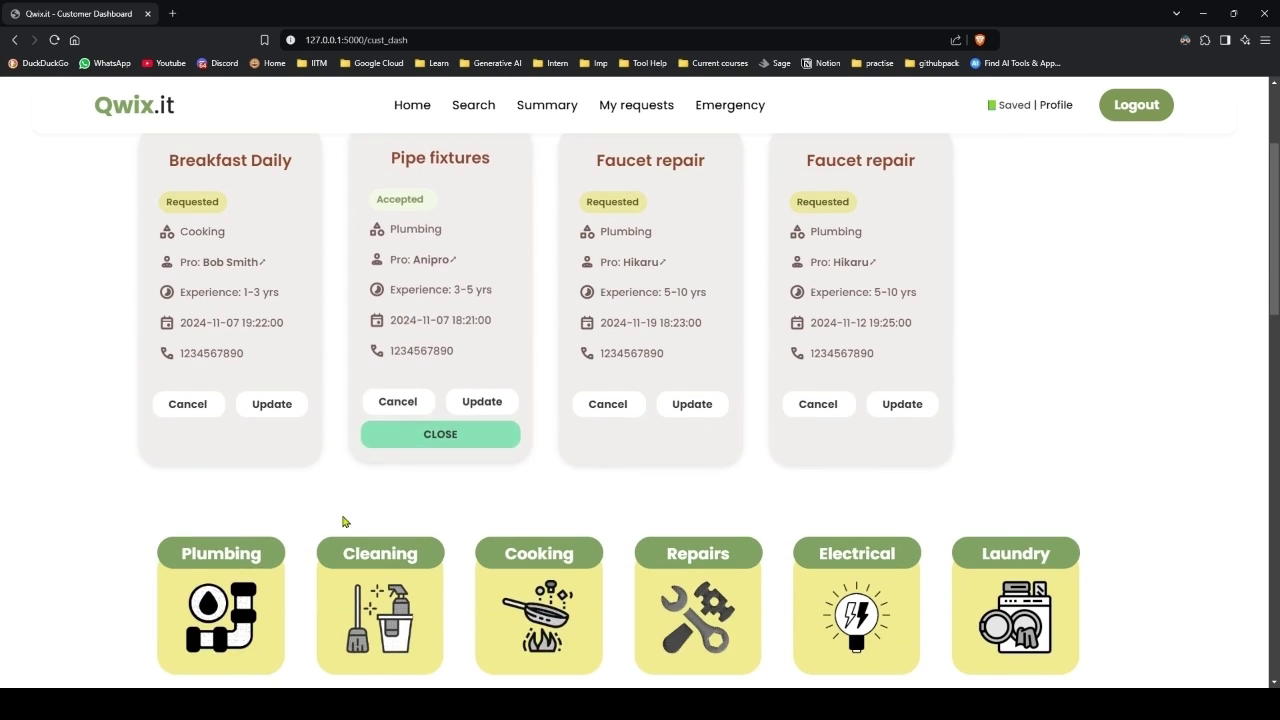
# - Book the Pressure check package from the Plumbing category for 07-11-2024 at 18:25
pyautogui.click(283, 591)
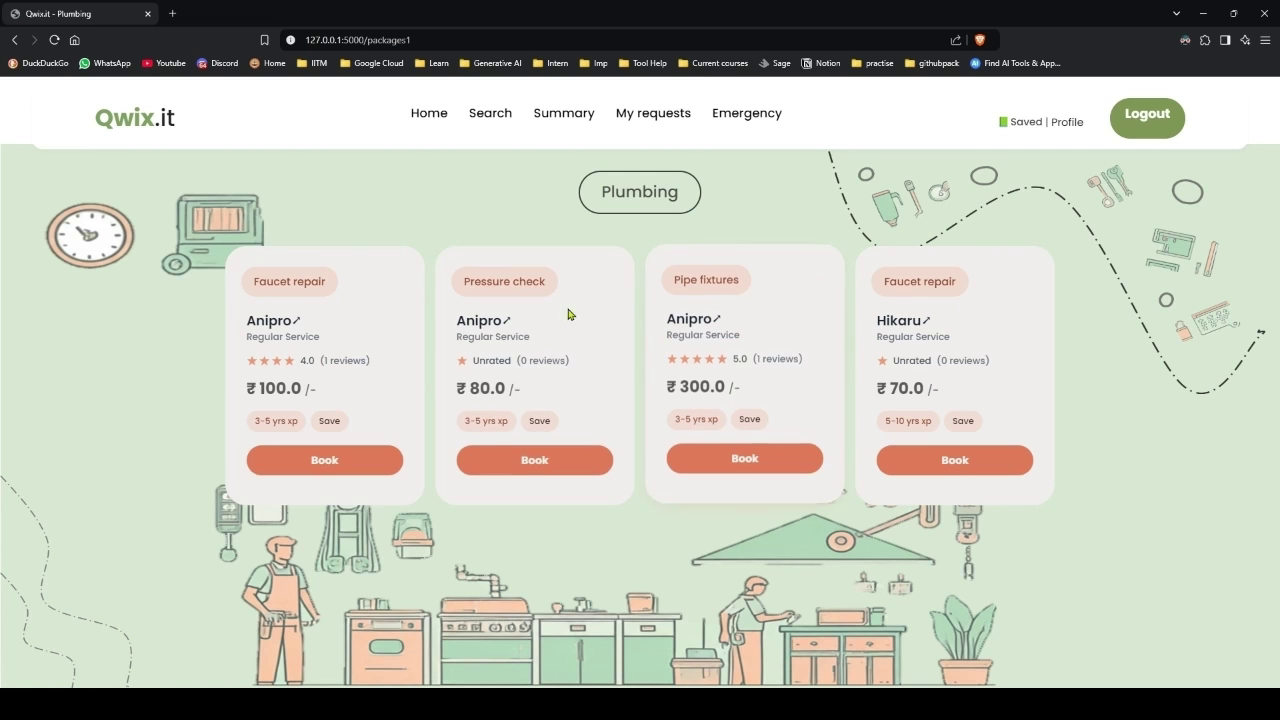
pyautogui.click(524, 462)
pyautogui.click(685, 299)
pyautogui.click(638, 352)
pyautogui.click(685, 363)
pyautogui.click(673, 457)
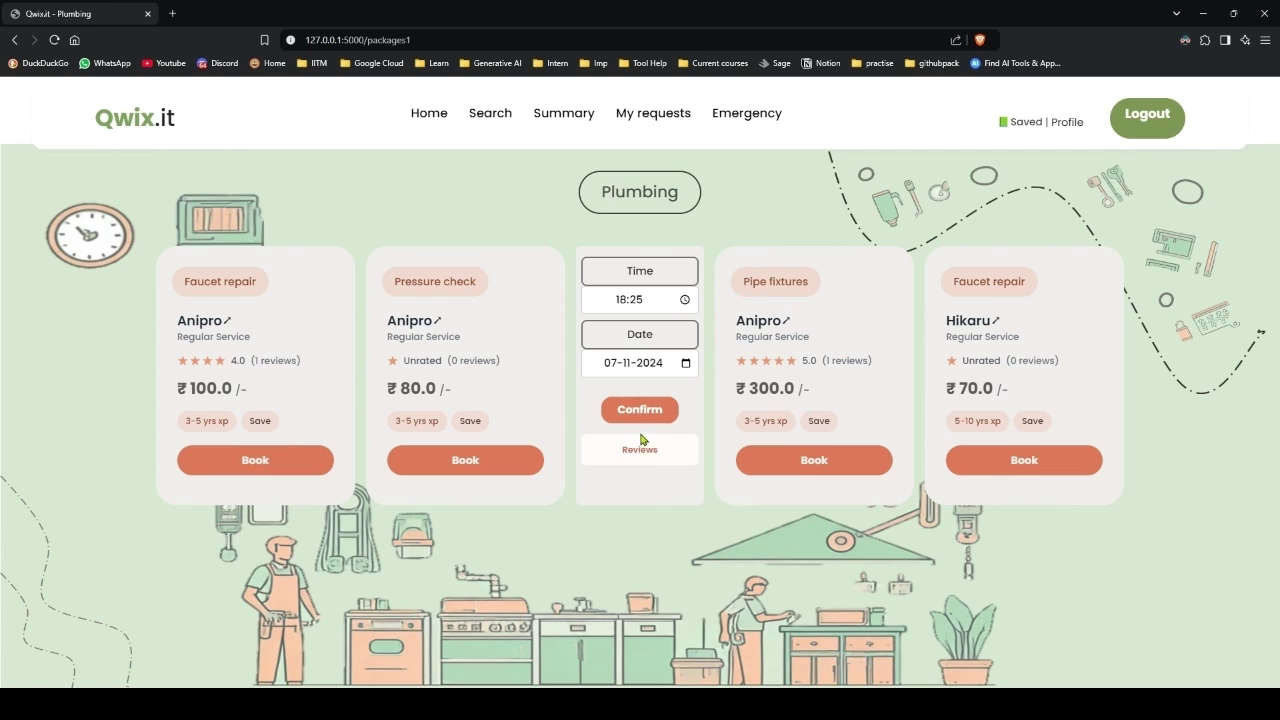
pyautogui.click(640, 410)
# - Switch to the professional's browser window, refresh the dashboard, and reject the Pressure check request in the current jobs
pyautogui.hotkey('alt', 'Tab')
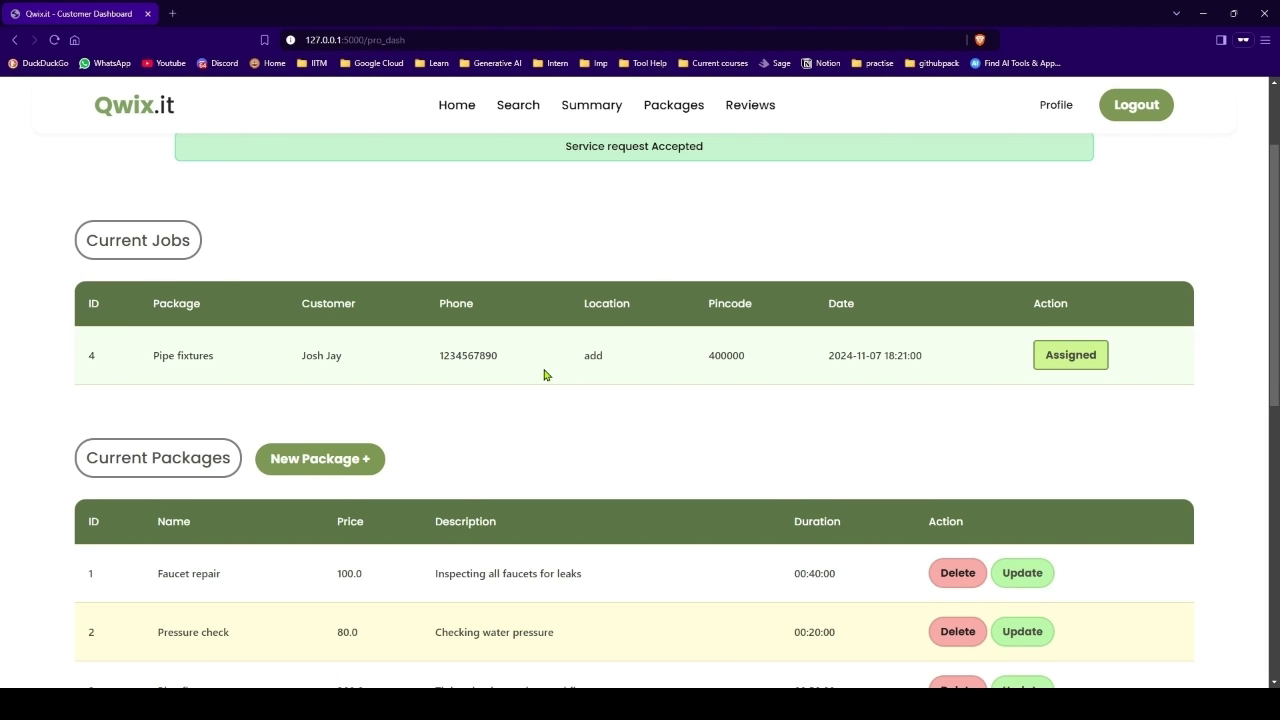
pyautogui.press('F5')
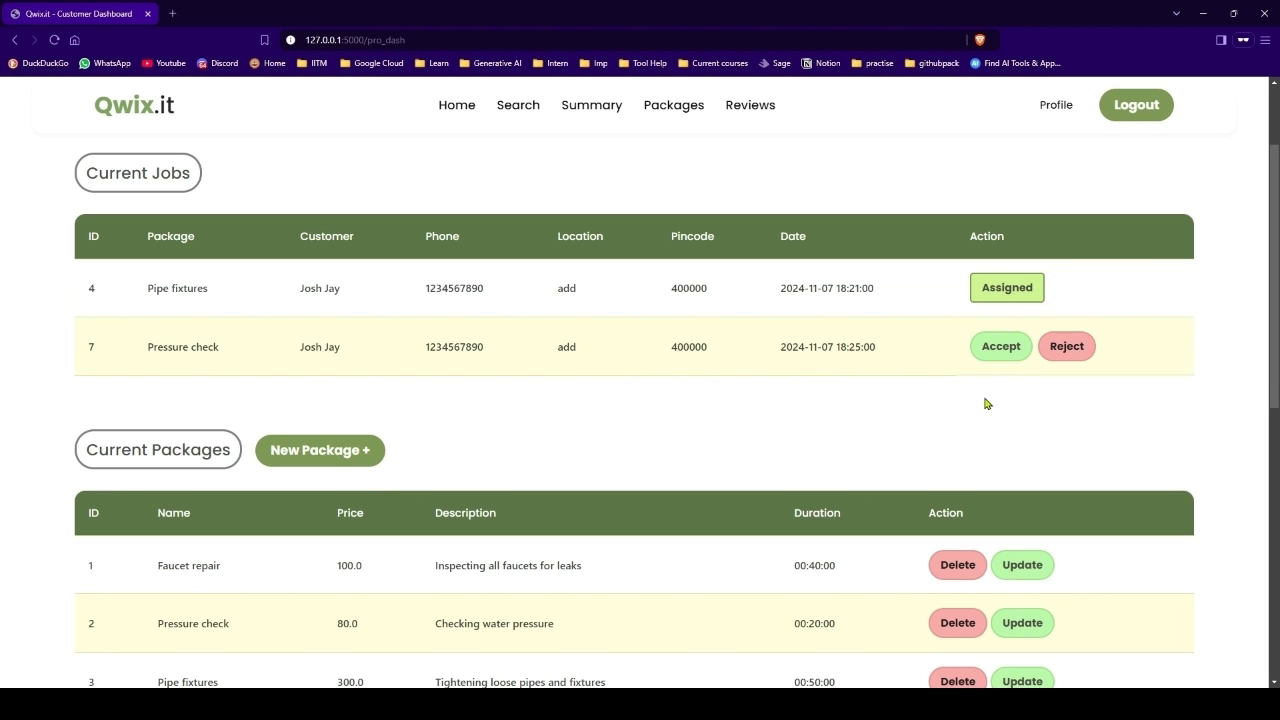
pyautogui.click(1066, 347)
# - In the customer's browser window, refresh the dashboard and reschedule the rejected Pressure check booking to 07-11-2024 at 19:26
pyautogui.hotkey('alt', 'Tab')
pyautogui.press('F5')
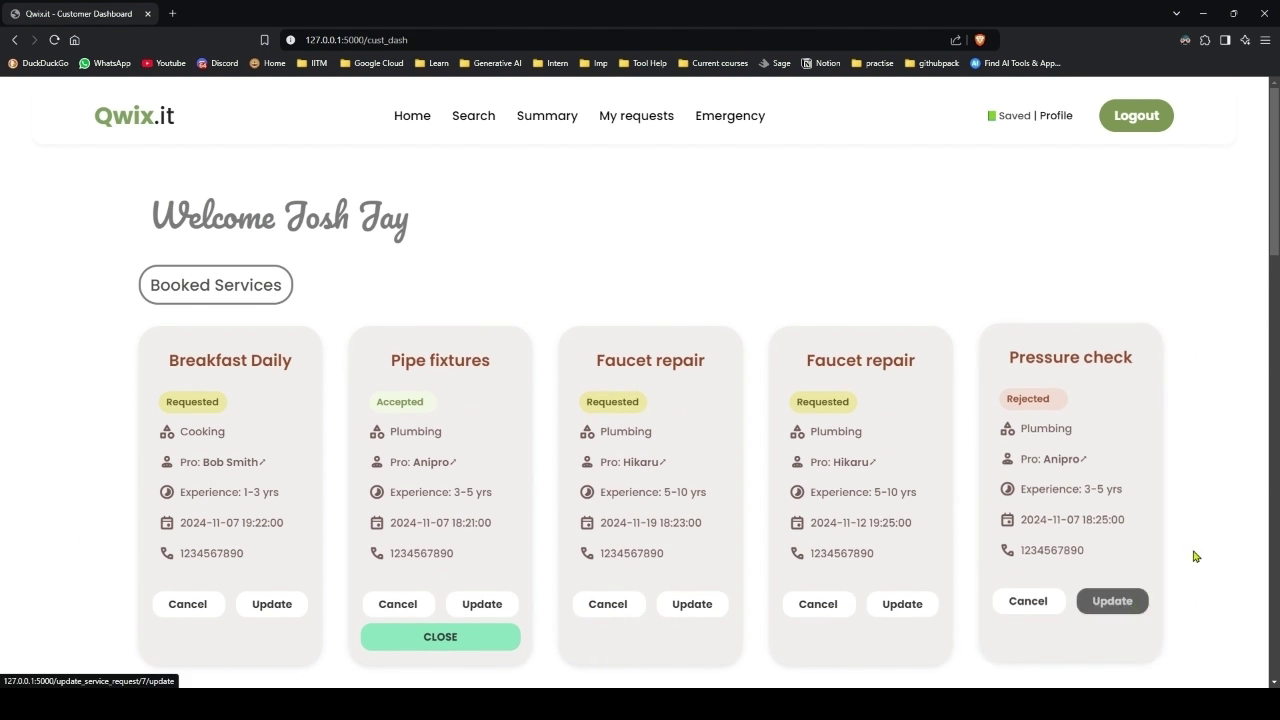
pyautogui.click(1100, 603)
pyautogui.click(589, 344)
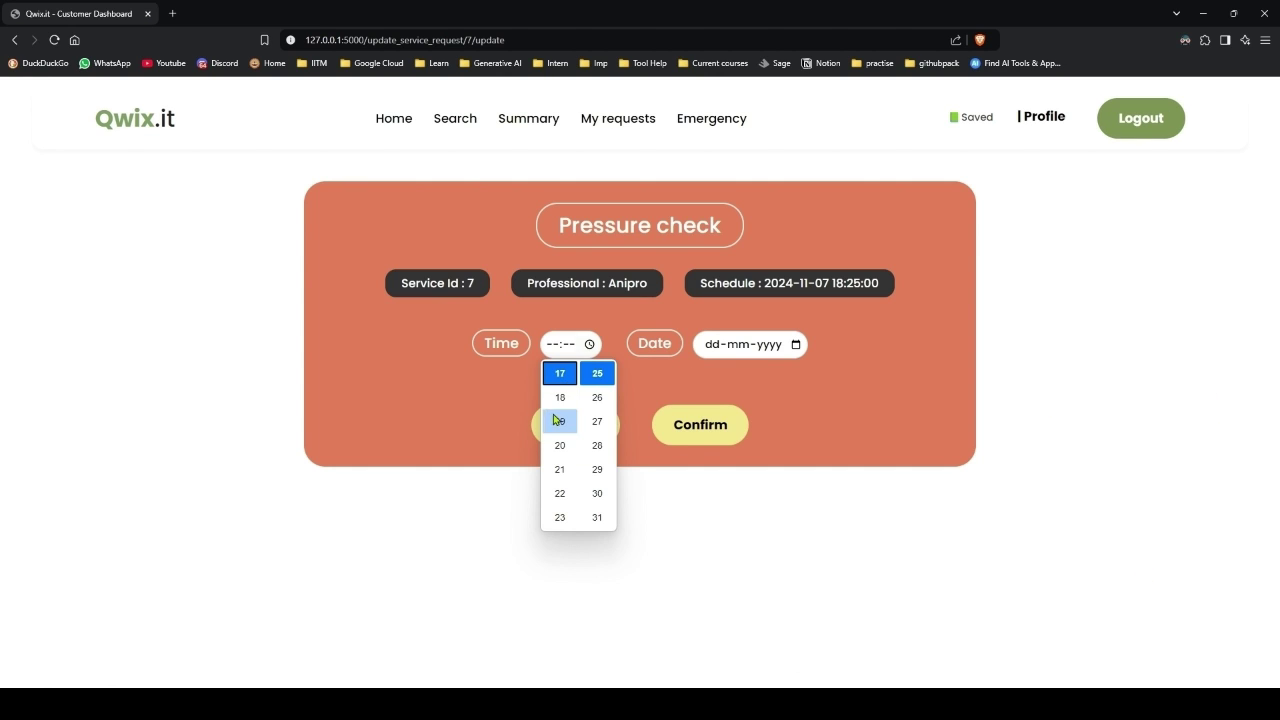
pyautogui.click(796, 345)
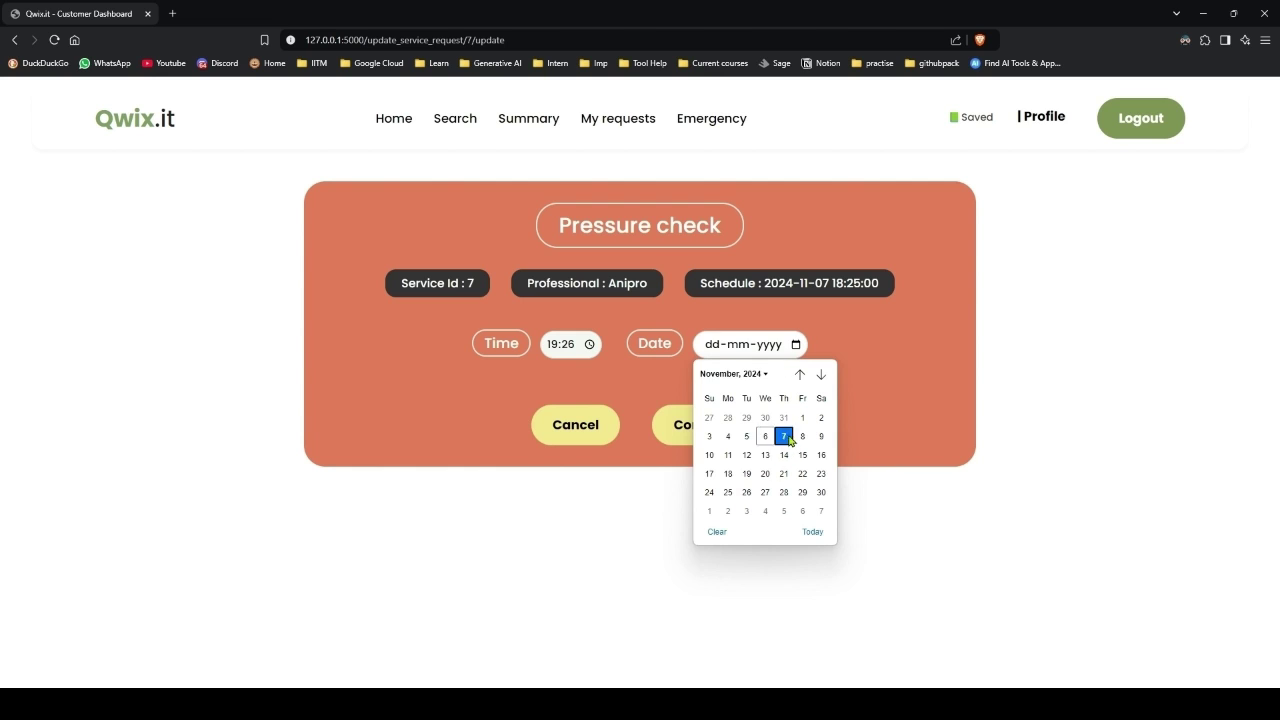
pyautogui.click(784, 436)
pyautogui.click(700, 426)
# - Return to the professional's browser window, refresh the dashboard, and accept the rescheduled Pressure check request
pyautogui.hotkey('alt', 'Tab')
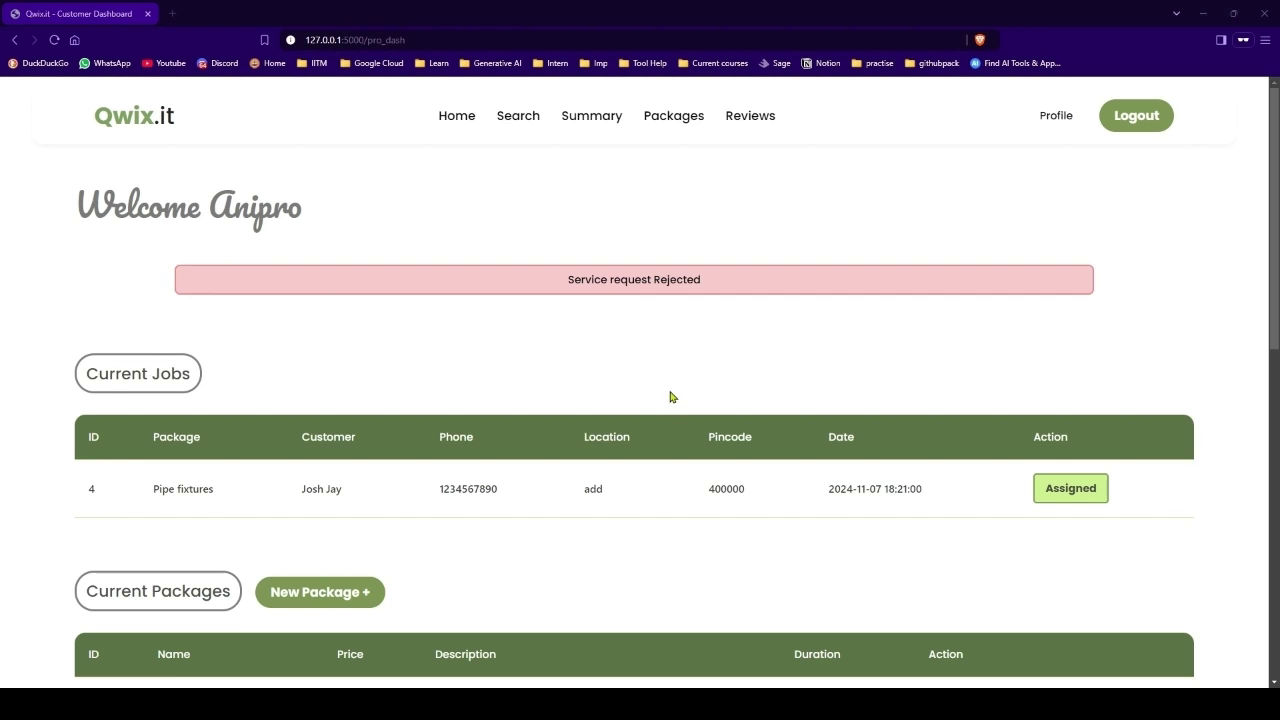
pyautogui.press('F5')
pyautogui.scroll(-2, 996, 260)
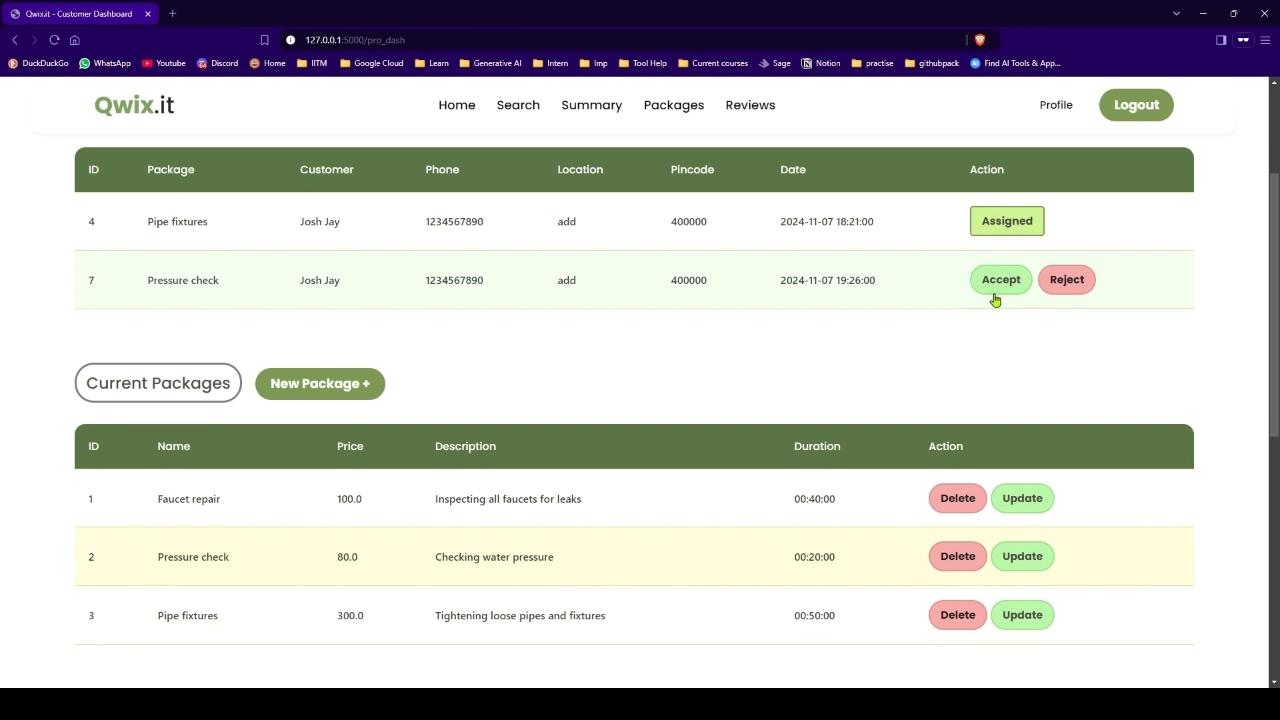
pyautogui.click(1000, 281)
# - In the customer's browser window, close the Pipe fixtures booking with a rating of 4 and the feedback "good work"
pyautogui.hotkey('alt', 'Tab')
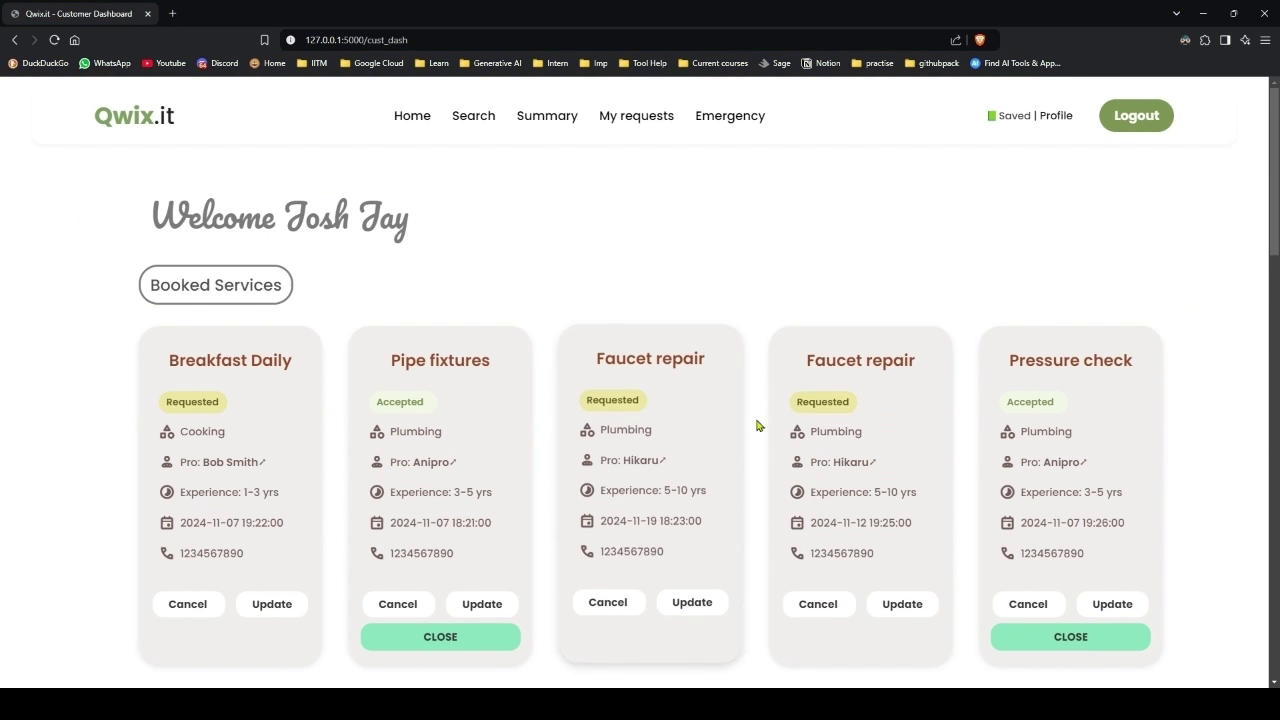
pyautogui.scroll(-1, 543, 414)
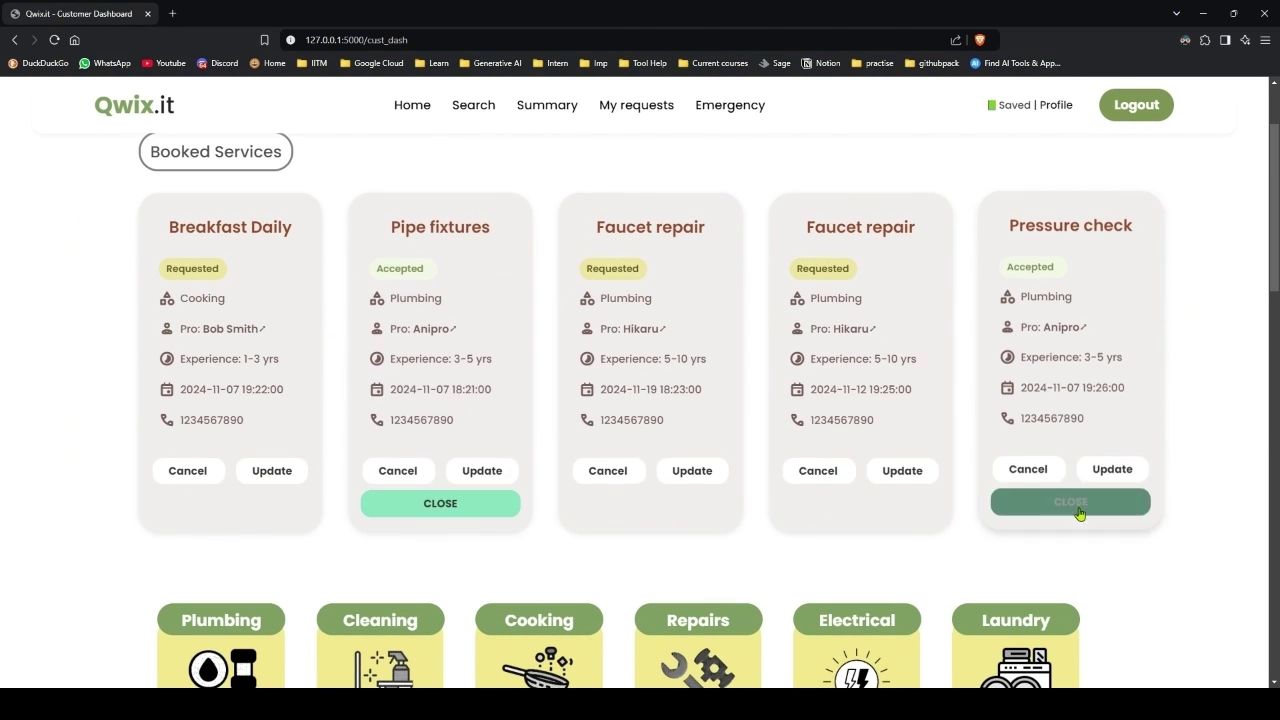
pyautogui.click(469, 518)
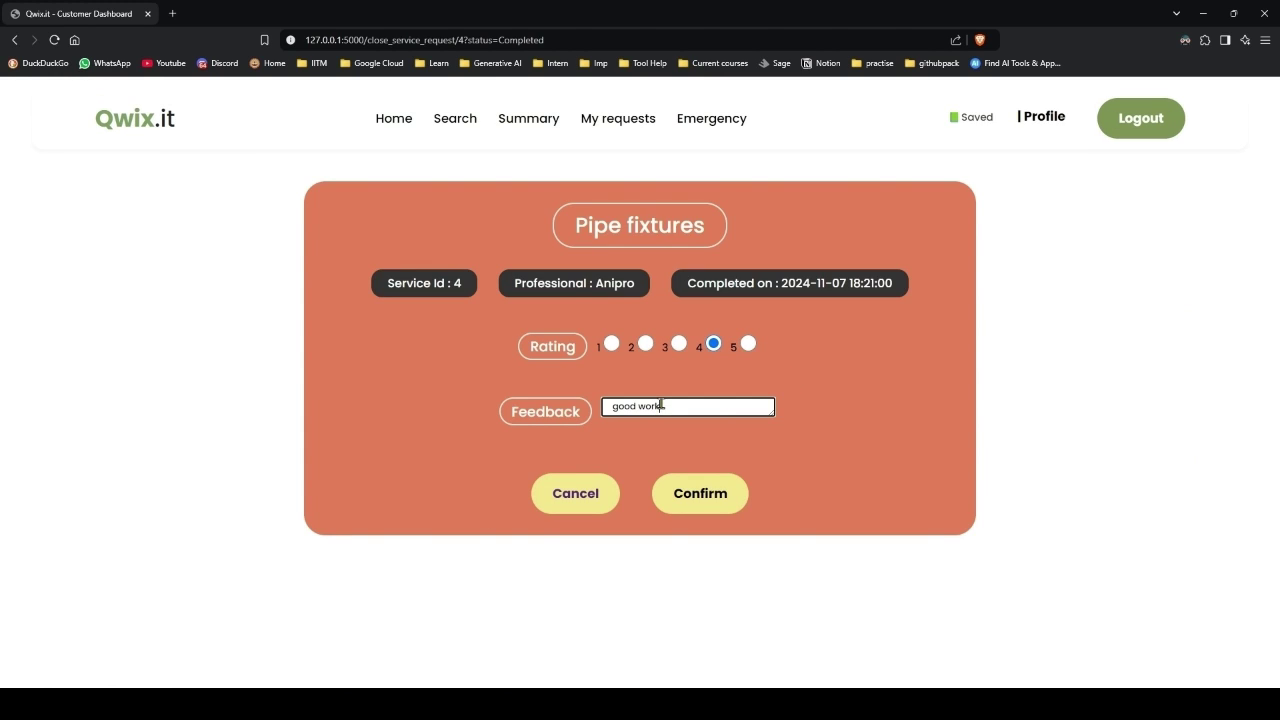
pyautogui.click(697, 503)
# - Close the customer's Pressure check booking with a rating of 5 and the feedback "well done"
pyautogui.scroll(-2, 751, 480)
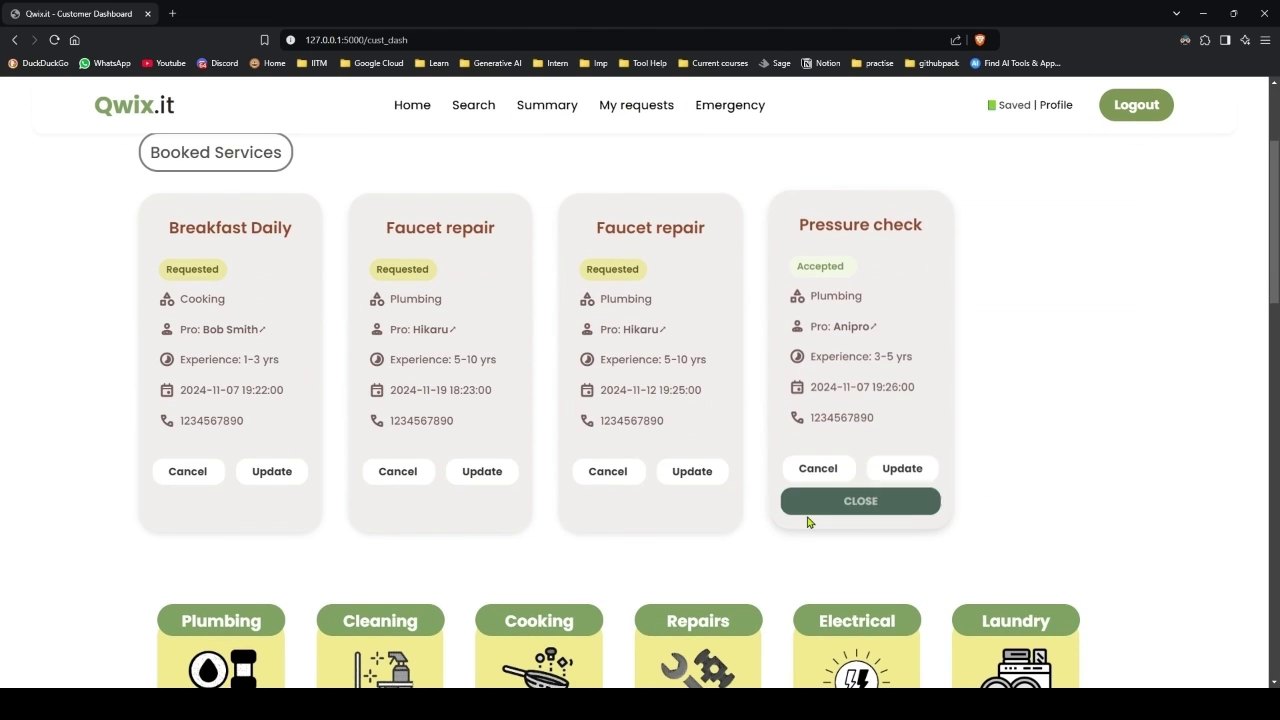
pyautogui.click(808, 514)
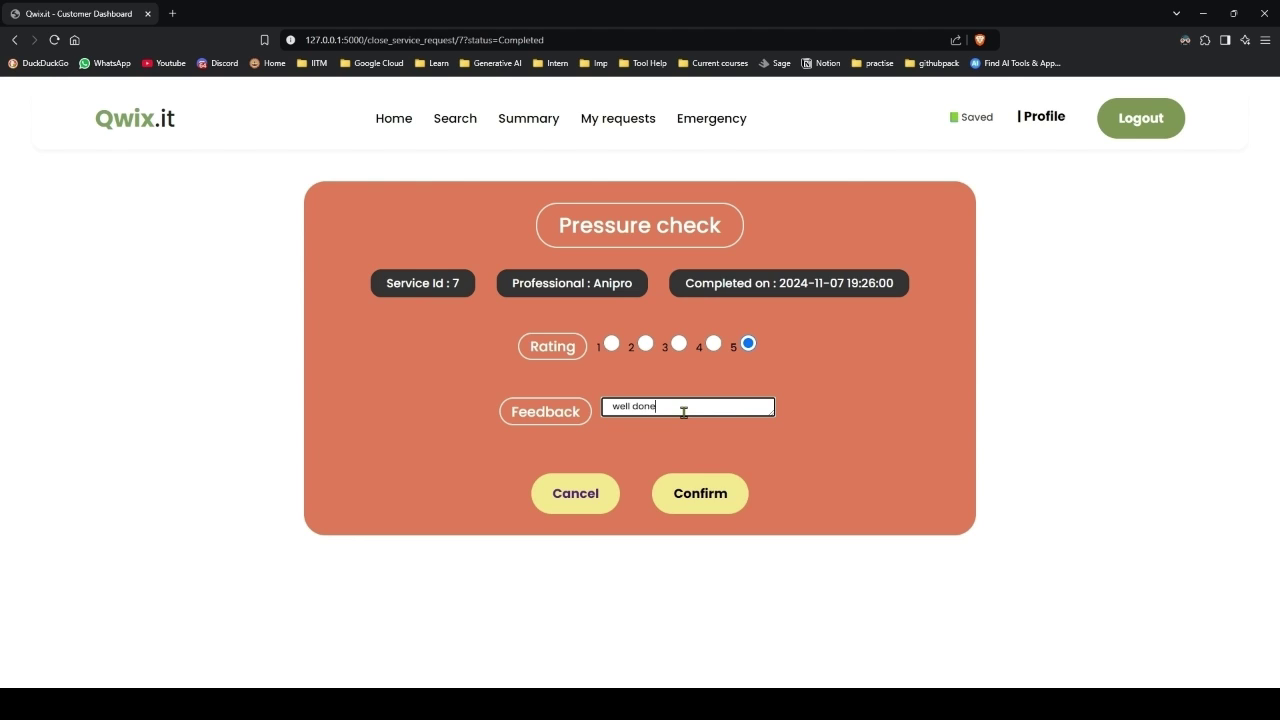
pyautogui.click(697, 505)
# - Check the booking statuses in the customer's service history and view the review form of the Pipe fixtures booking
pyautogui.click(625, 105)
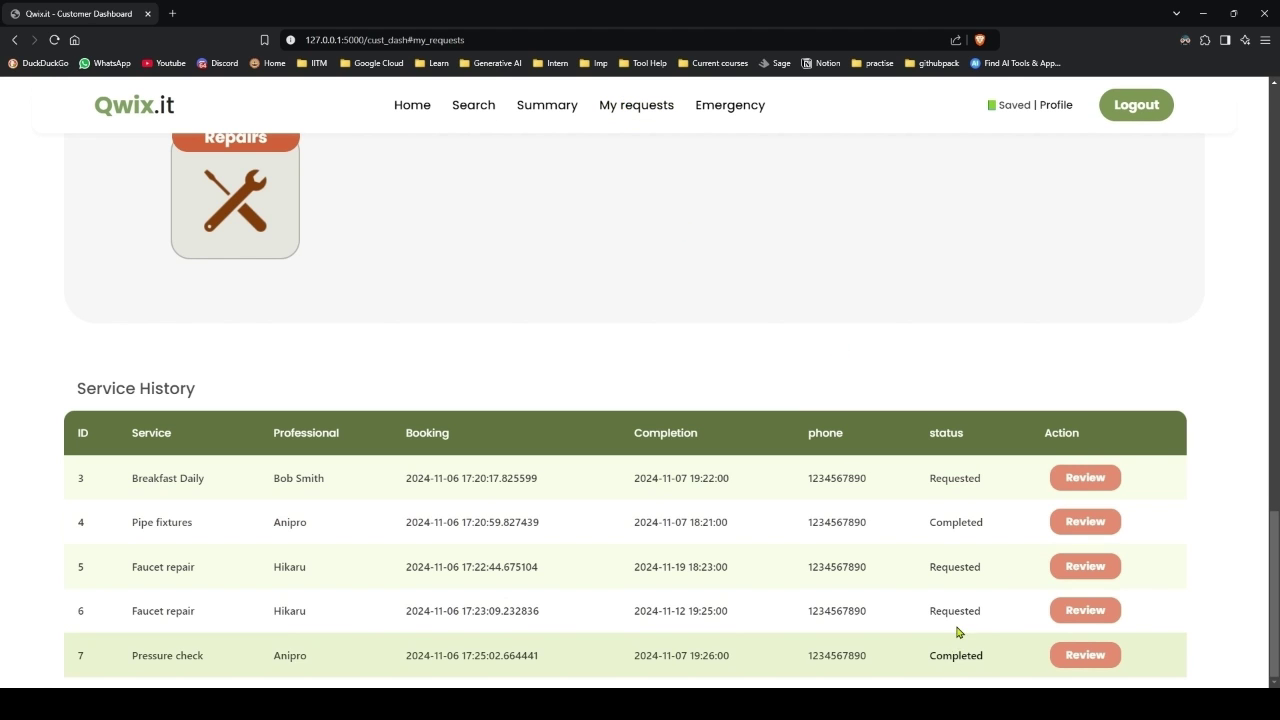
pyautogui.moveTo(669, 705)
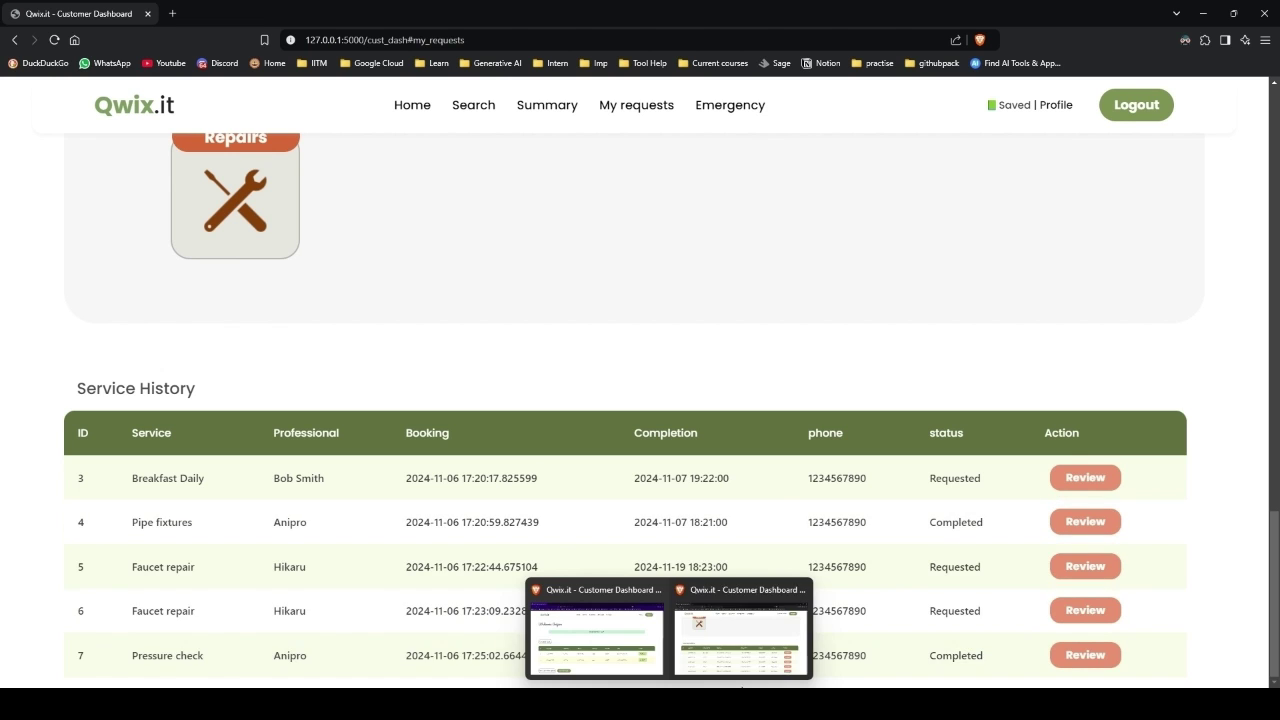
pyautogui.click(1085, 521)
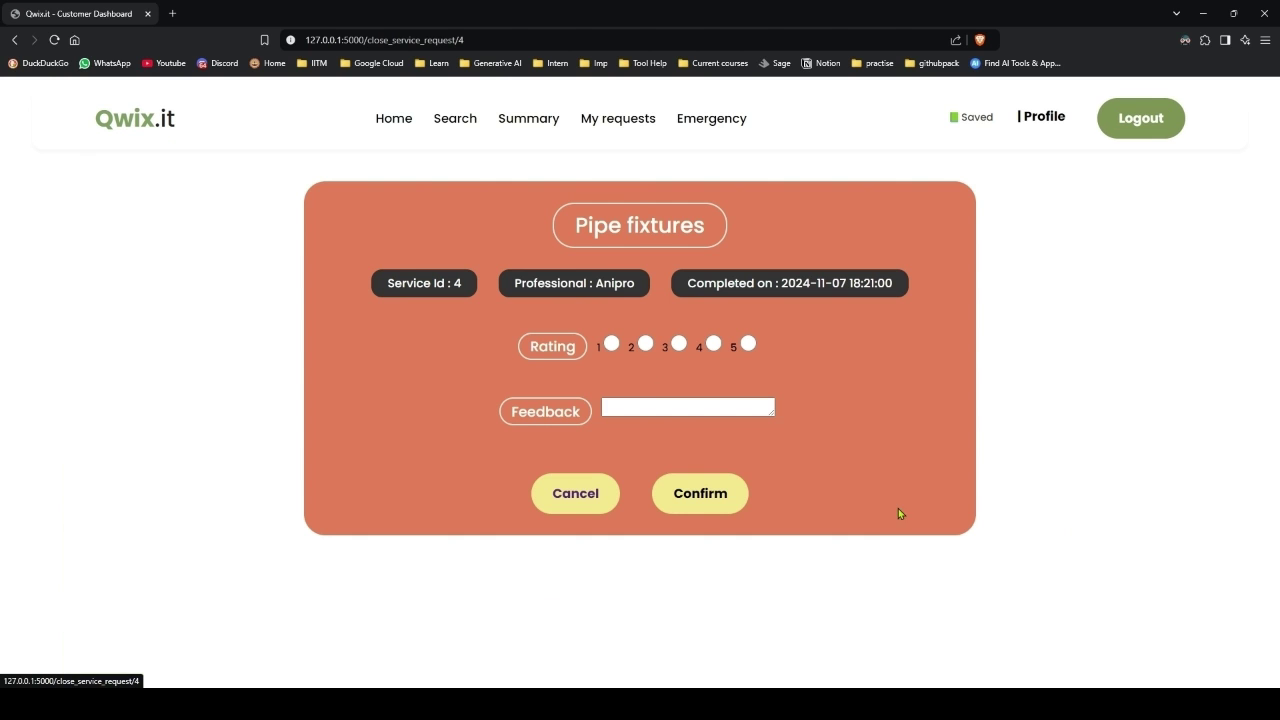
pyautogui.click(16, 41)
# - Refresh the dashboard in the professional's browser window and close the Pipe fixtures job completed on 2024-11-01
pyautogui.hotkey('alt', 'Tab')
pyautogui.press('F5')
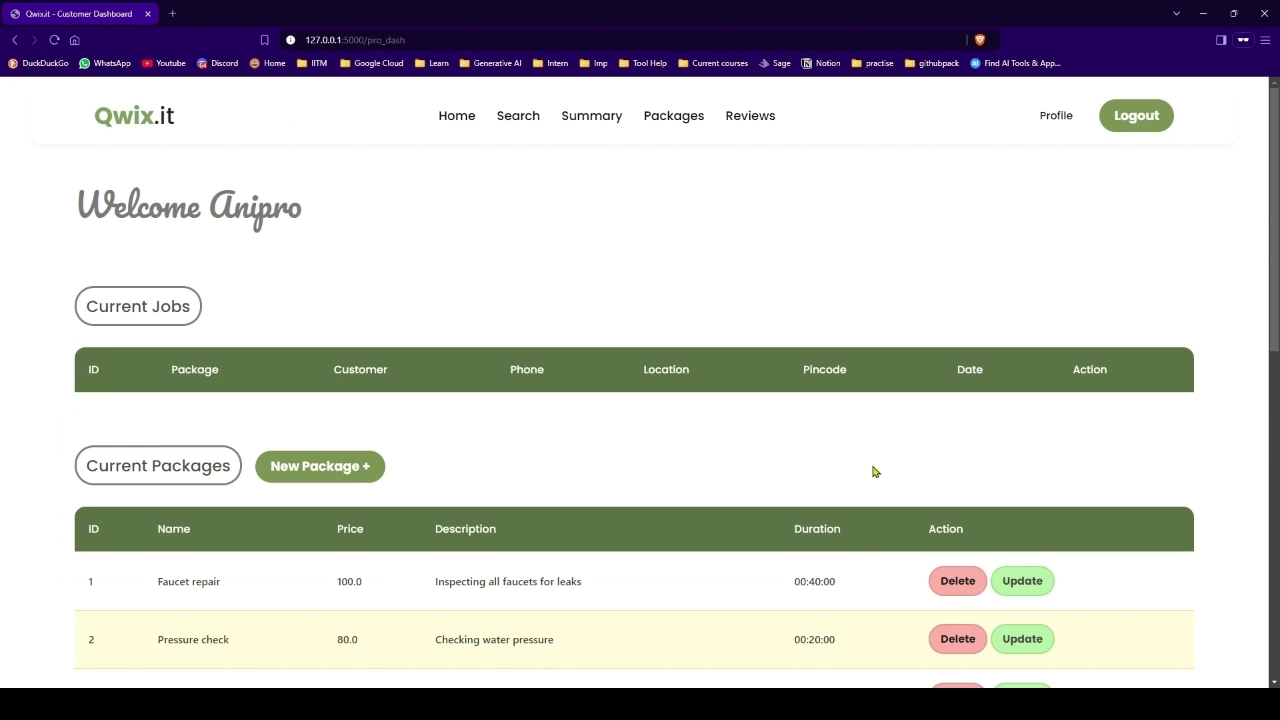
pyautogui.scroll(-7, 851, 470)
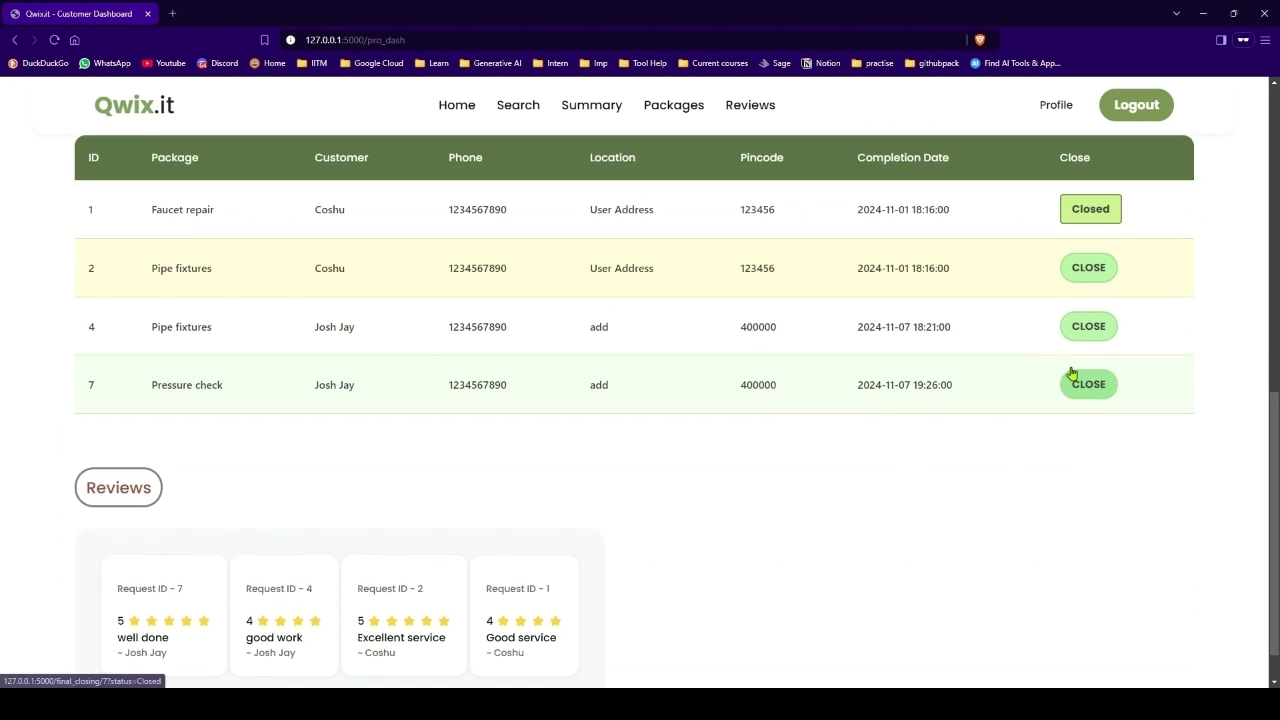
pyautogui.scroll(2, 1070, 373)
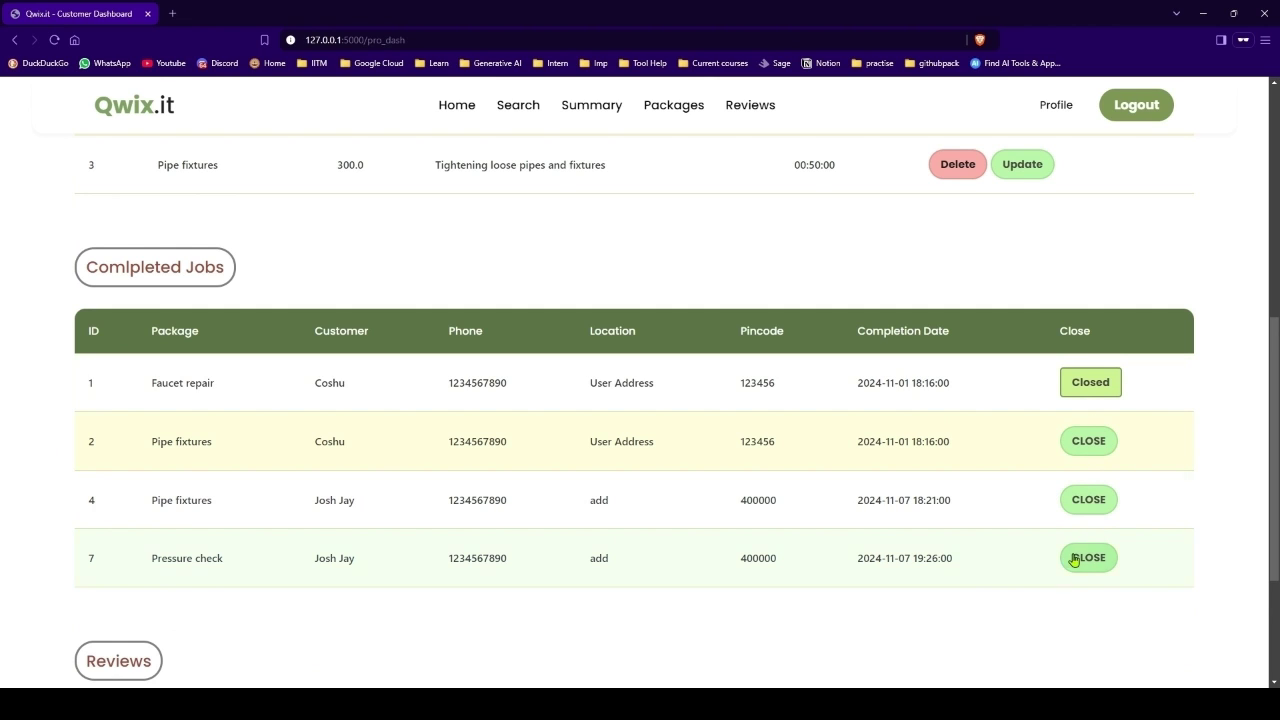
pyautogui.click(1085, 441)
# - Try to delete the Pipe fixtures package from the professional's current packages and read the response
pyautogui.scroll(-7, 1075, 515)
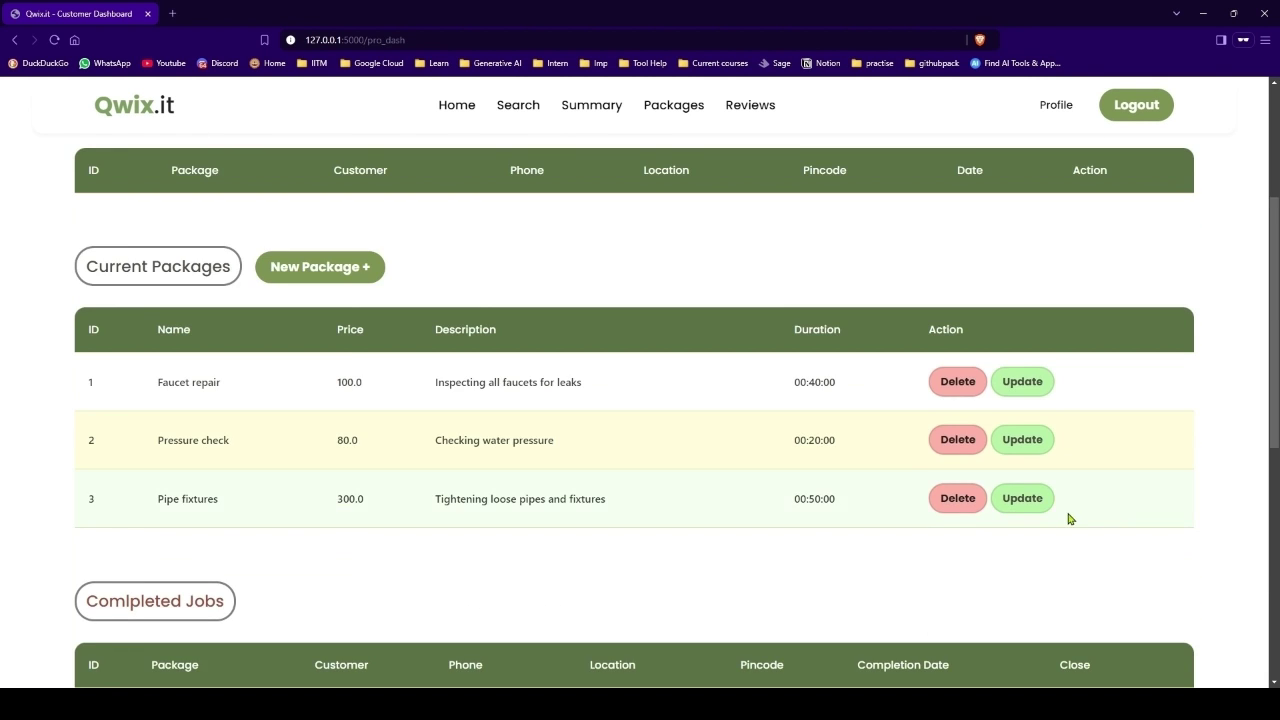
pyautogui.scroll(7, 557, 460)
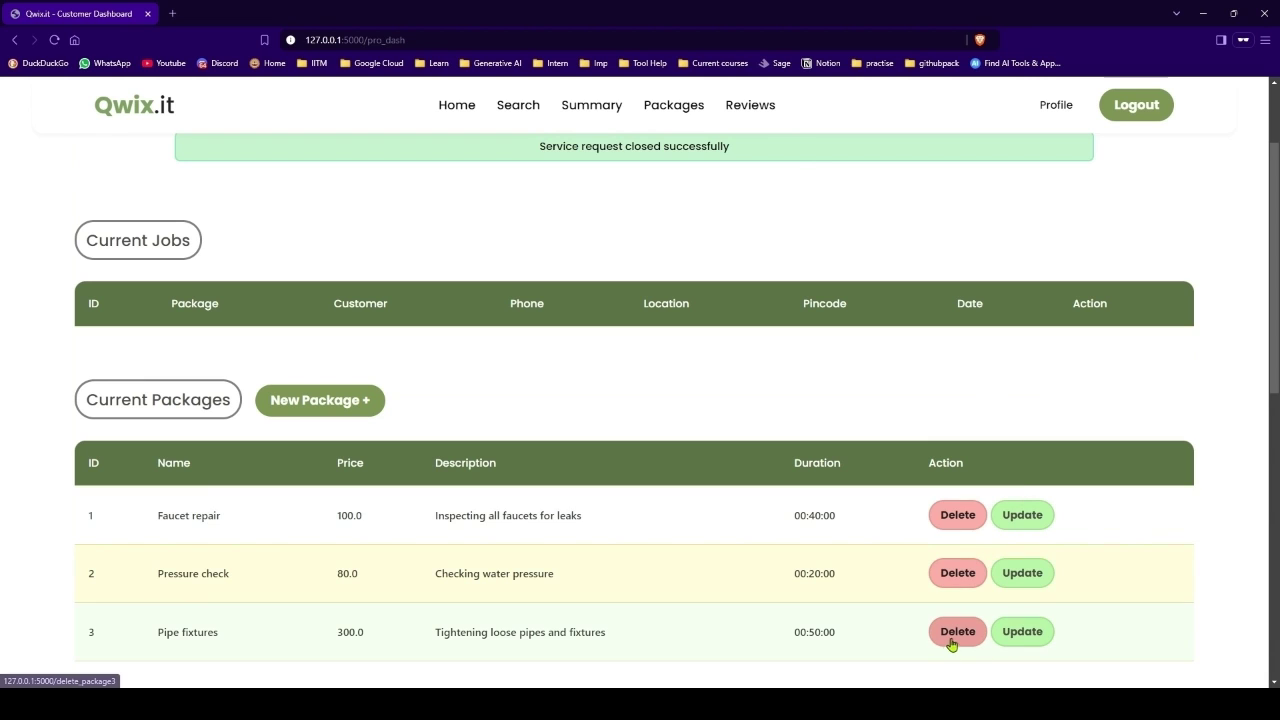
pyautogui.click(952, 644)
pyautogui.moveTo(508, 283); pyautogui.dragTo(686, 323)
pyautogui.click(543, 283)
# - Close the Pipe fixtures and Pressure check jobs completed on 2024-11-07, and view the professional's reviews
pyautogui.scroll(-6, 740, 352)
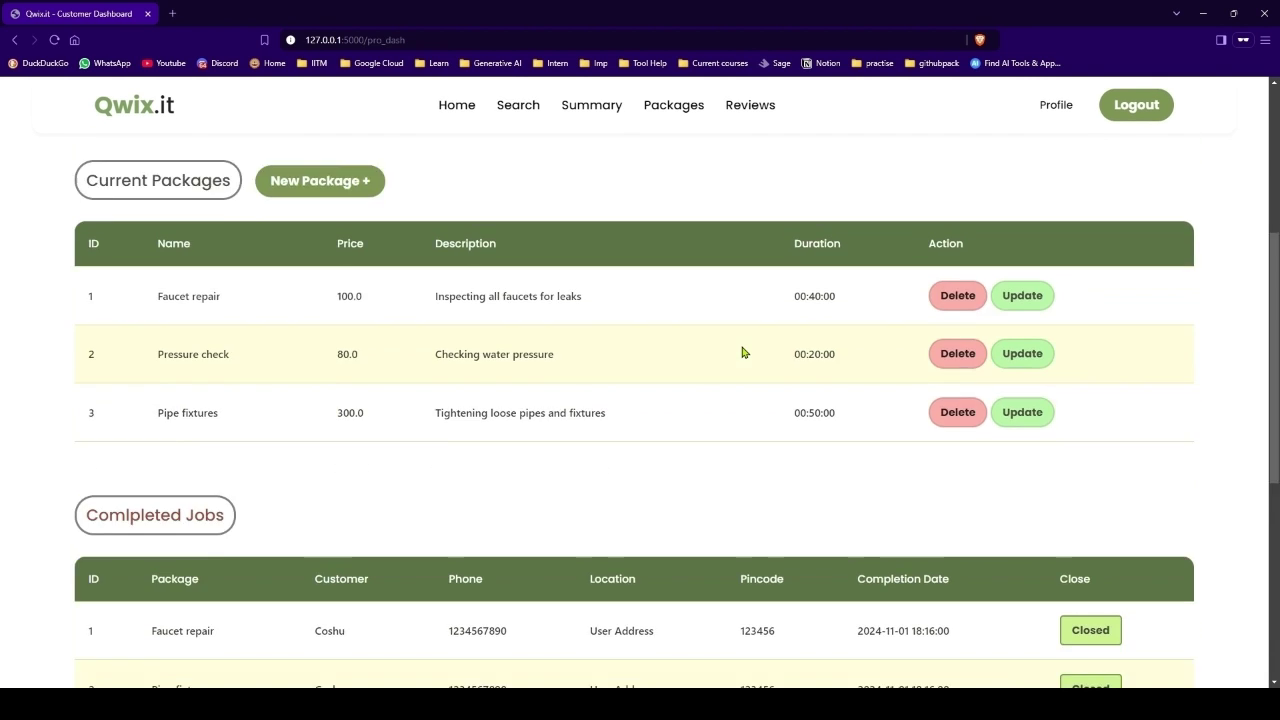
pyautogui.scroll(2, 849, 366)
pyautogui.scroll(-2, 923, 400)
pyautogui.scroll(-1, 1060, 460)
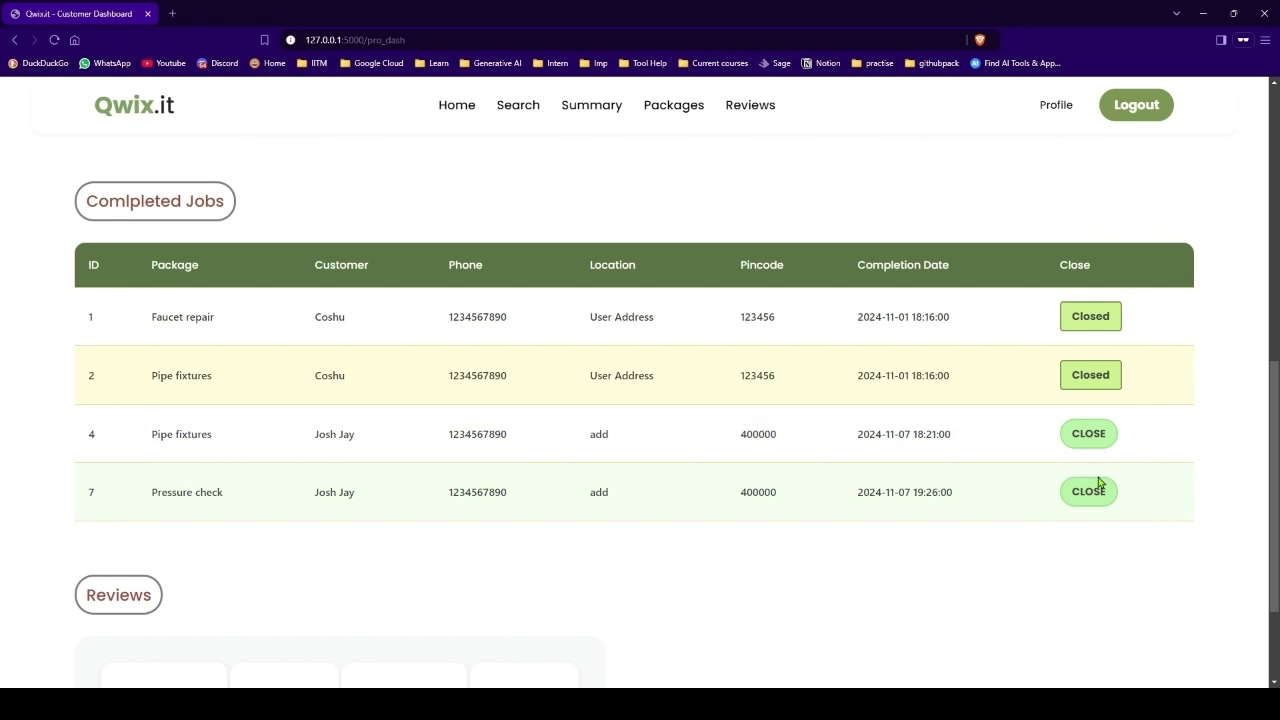
pyautogui.scroll(-6, 1083, 443)
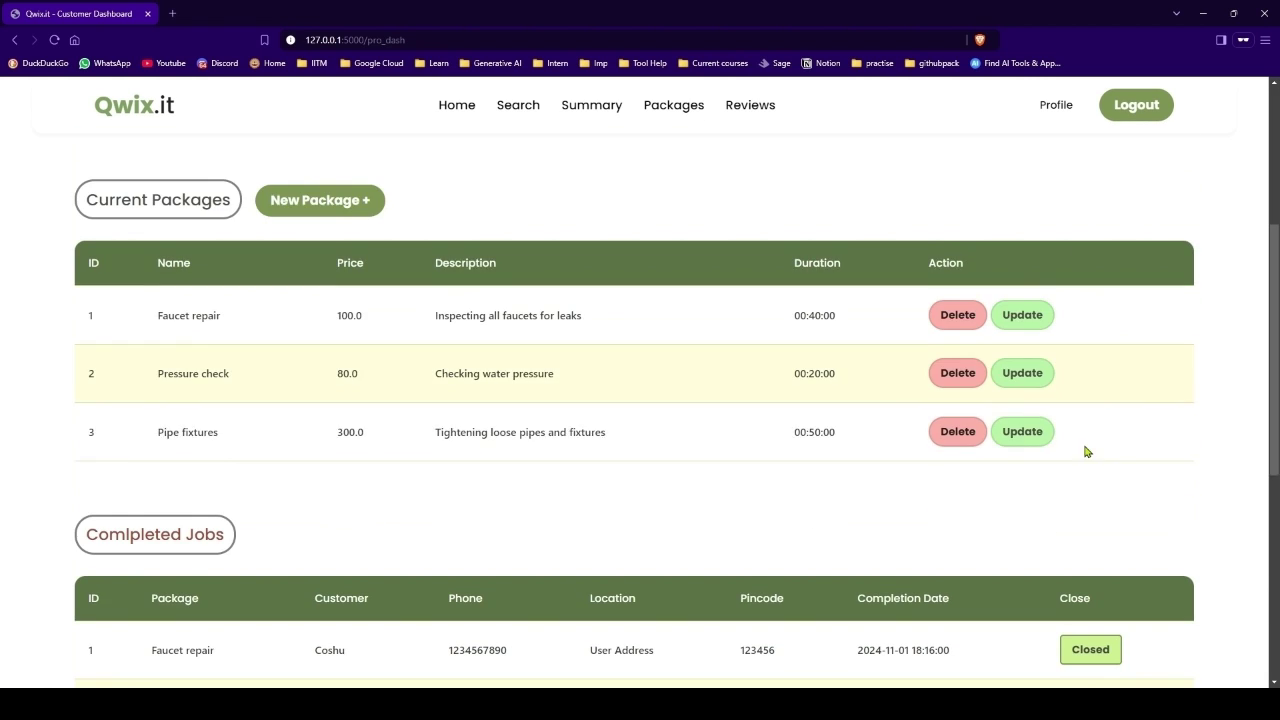
pyautogui.click(1068, 562)
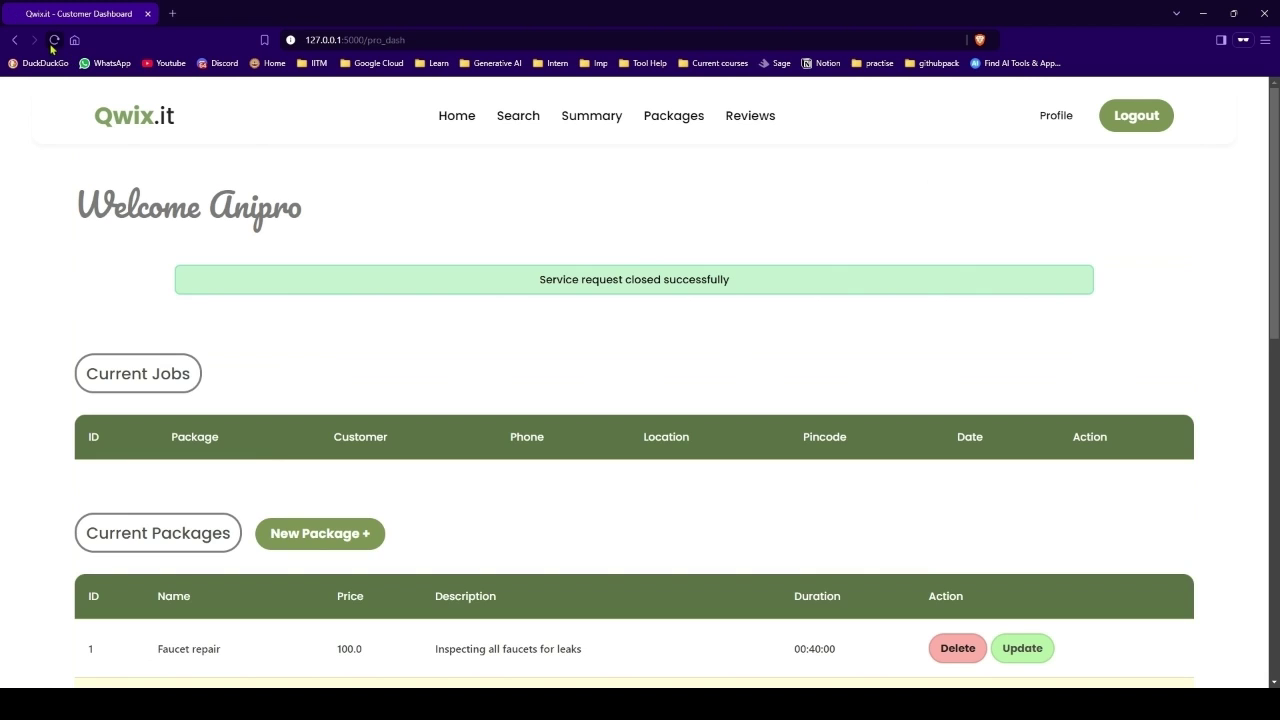
pyautogui.click(755, 116)
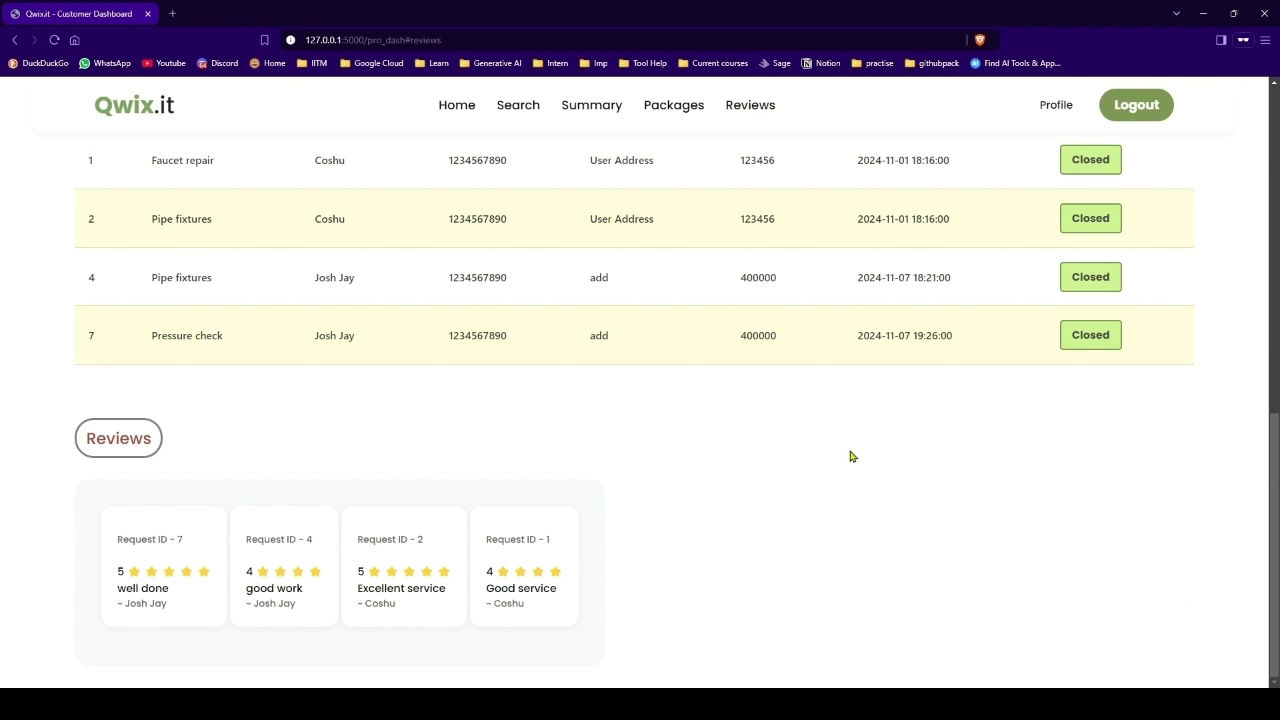
# - Start a new package named "basic inspection" with a price of 400 and the description "basics"
pyautogui.scroll(10, 835, 463)
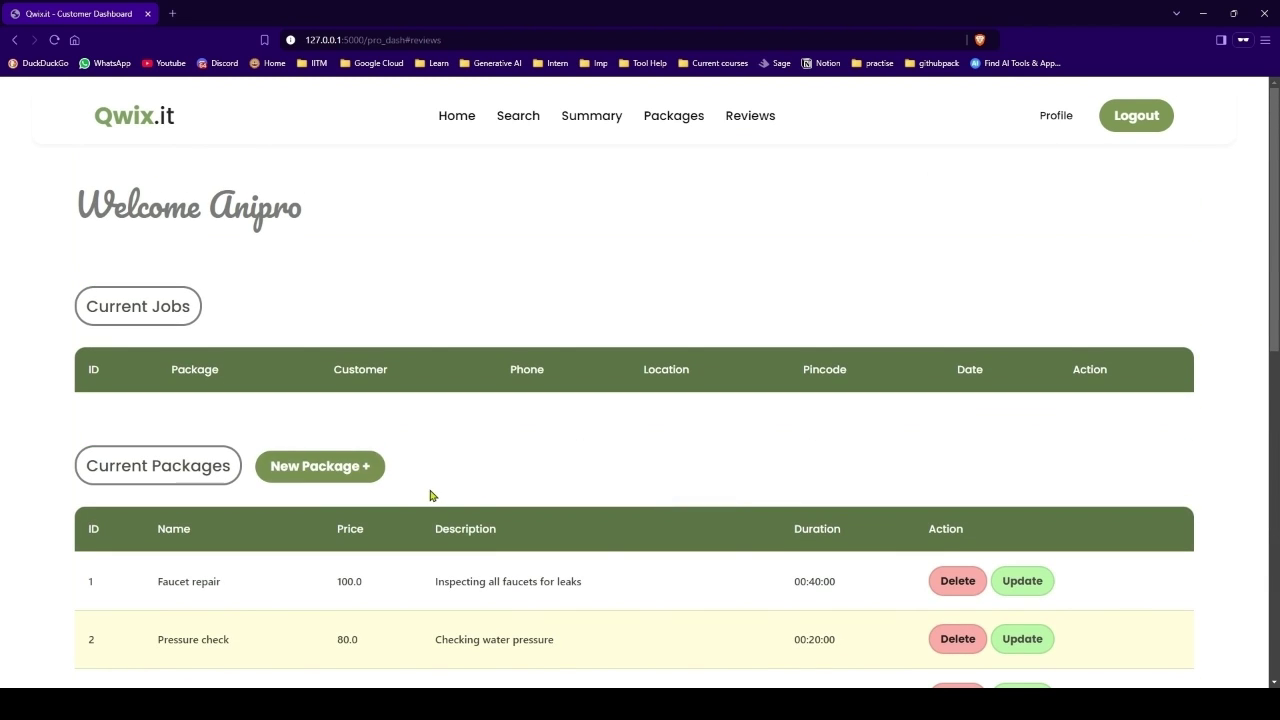
pyautogui.click(330, 476)
pyautogui.click(669, 311)
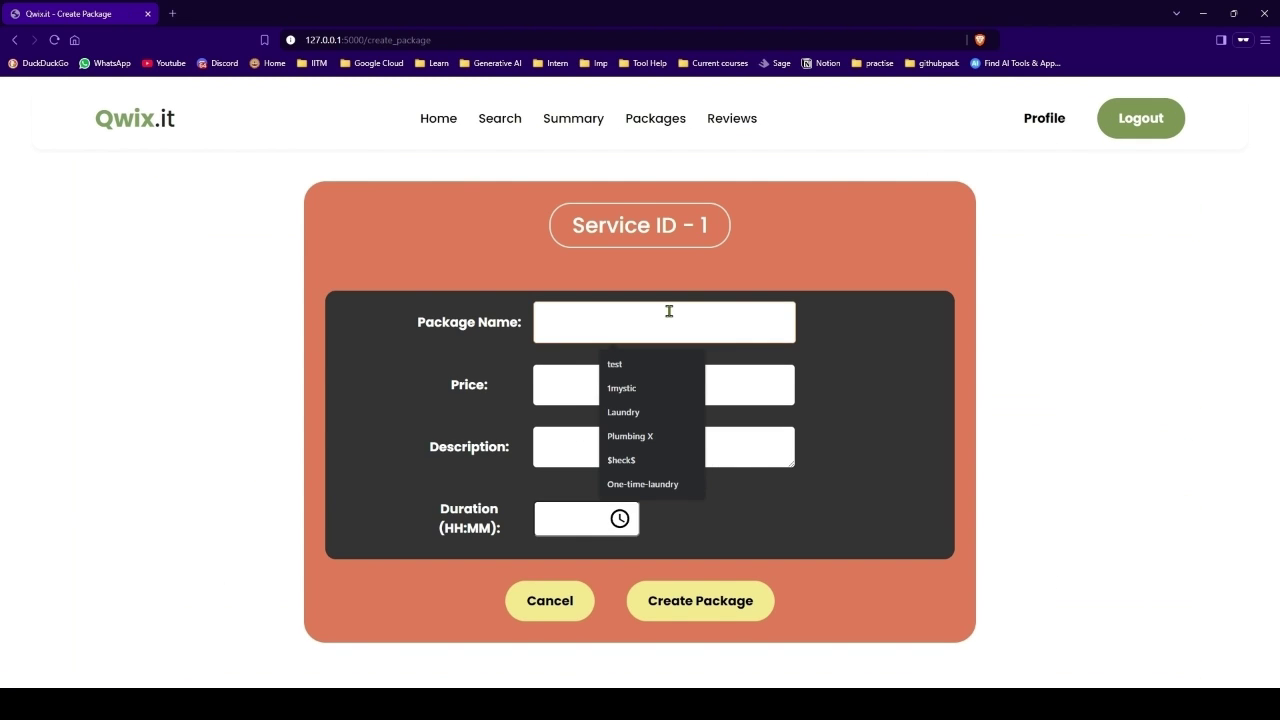
pyautogui.write('basic inspection')
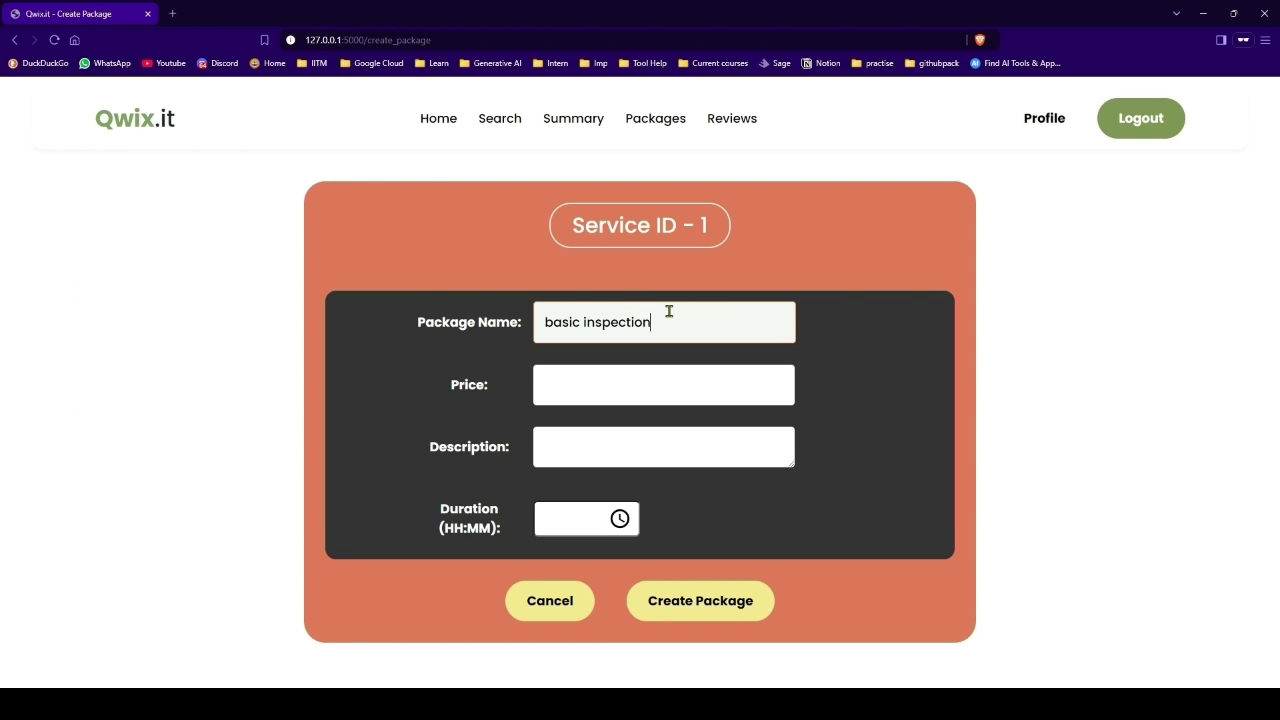
pyautogui.press('Tab')
pyautogui.write('400')
pyautogui.press('Tab')
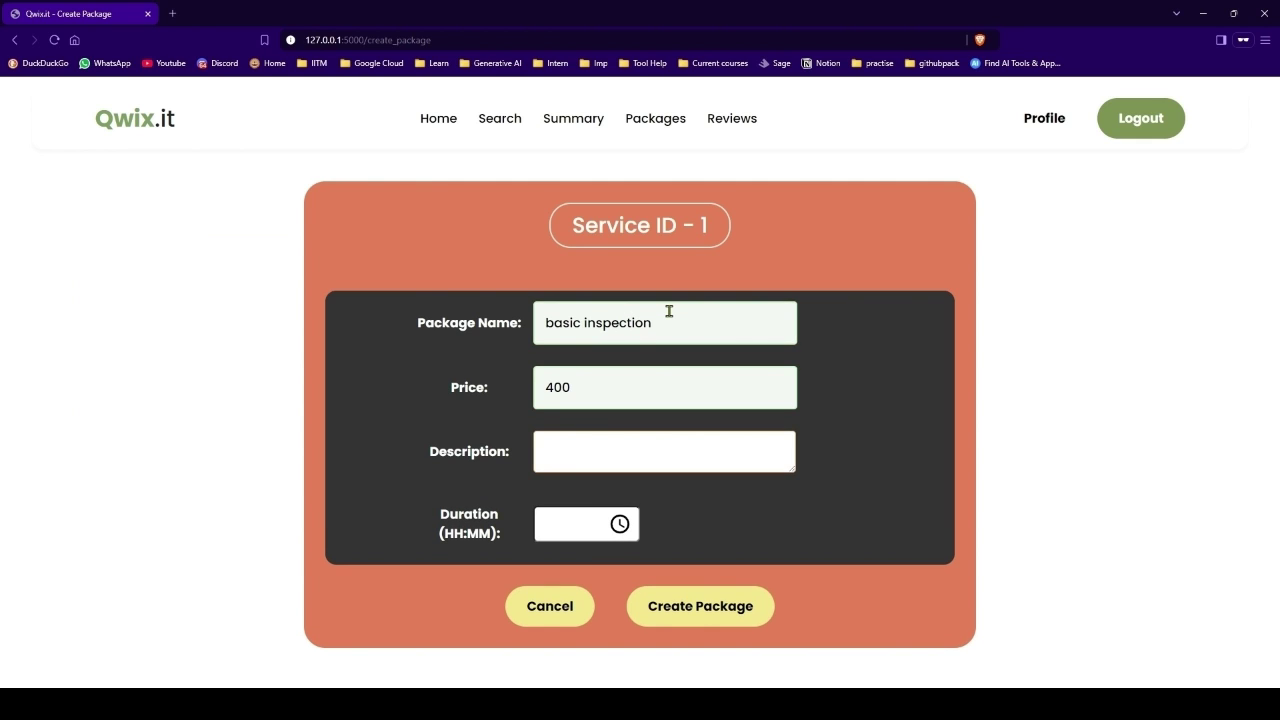
pyautogui.press('Tab')
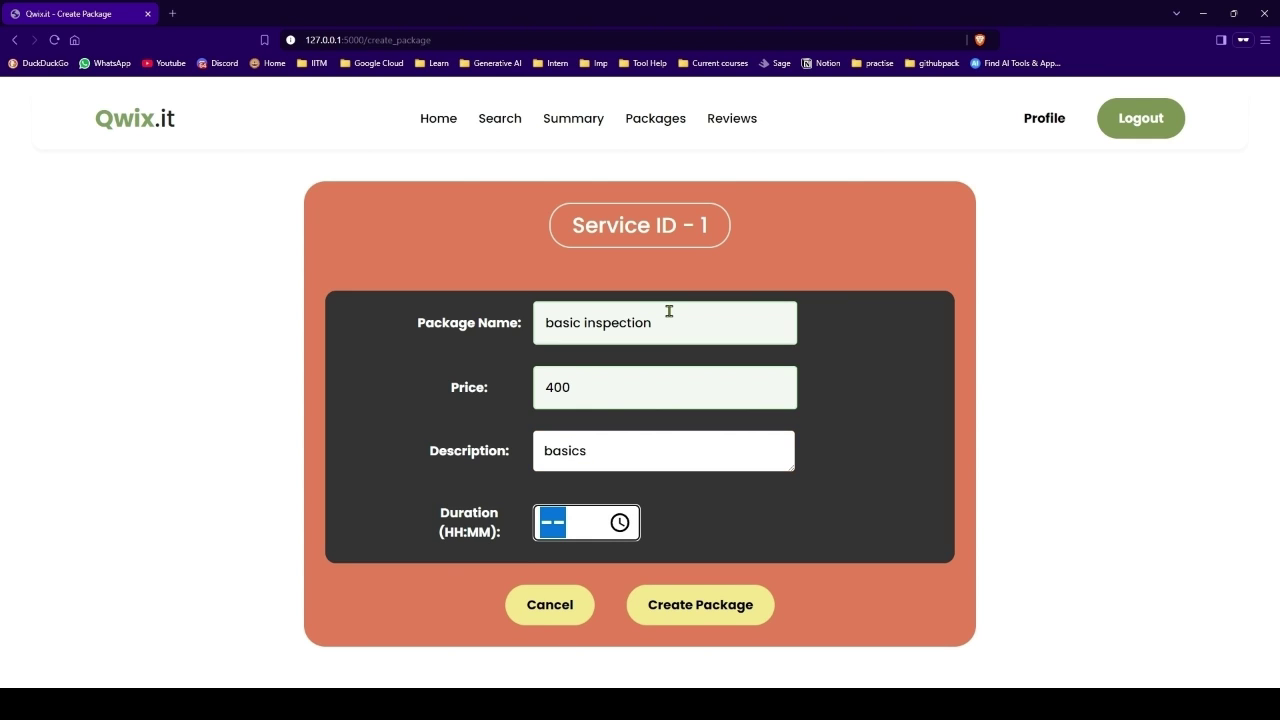
# - Set the new package's duration to 00:27, create it, and check the current packages list
pyautogui.click(622, 523)
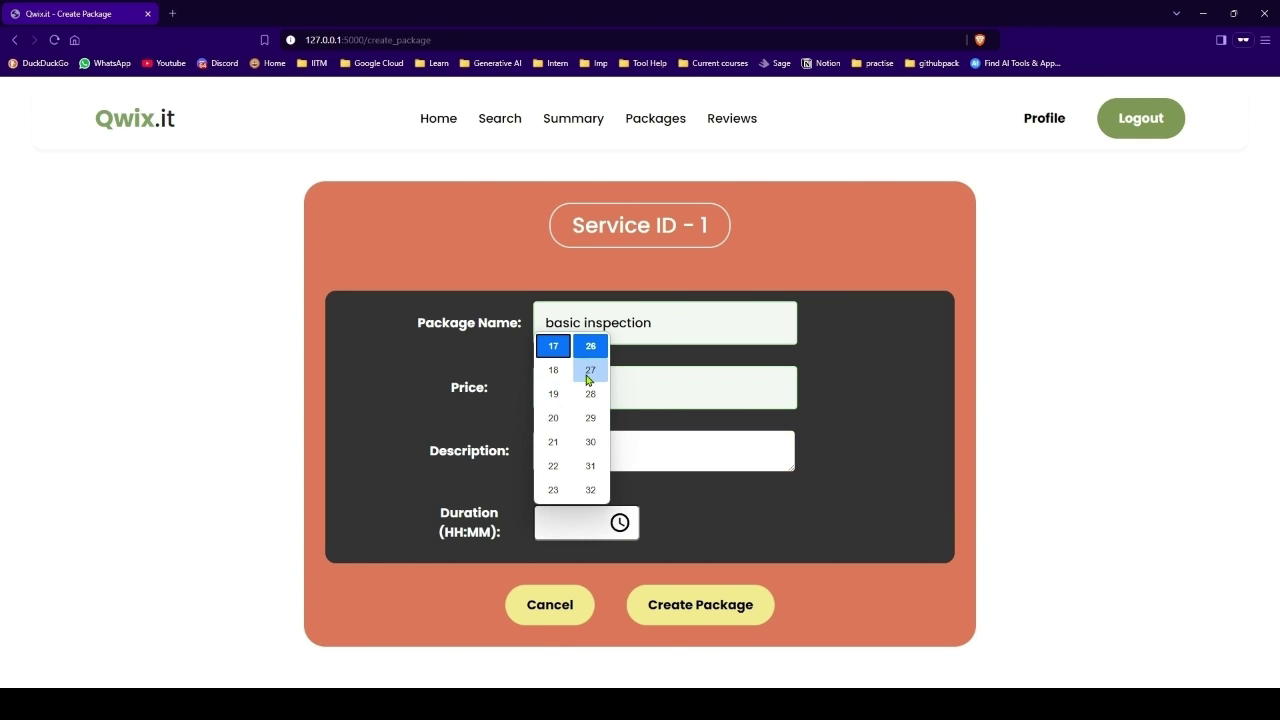
pyautogui.press('Down')
pyautogui.press('Down')
pyautogui.press('Down')
pyautogui.press('Down')
pyautogui.press('Down')
pyautogui.press('Down')
pyautogui.press('Down')
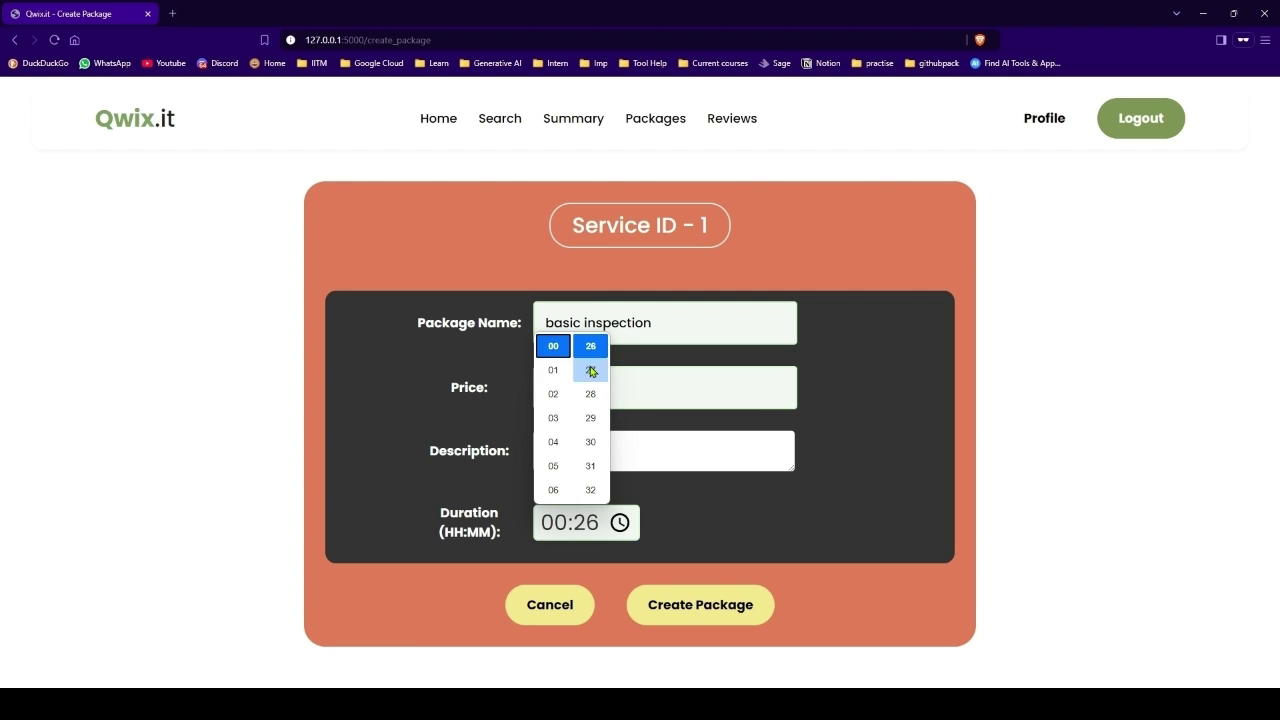
pyautogui.click(591, 371)
pyautogui.click(733, 612)
pyautogui.scroll(-3, 280, 434)
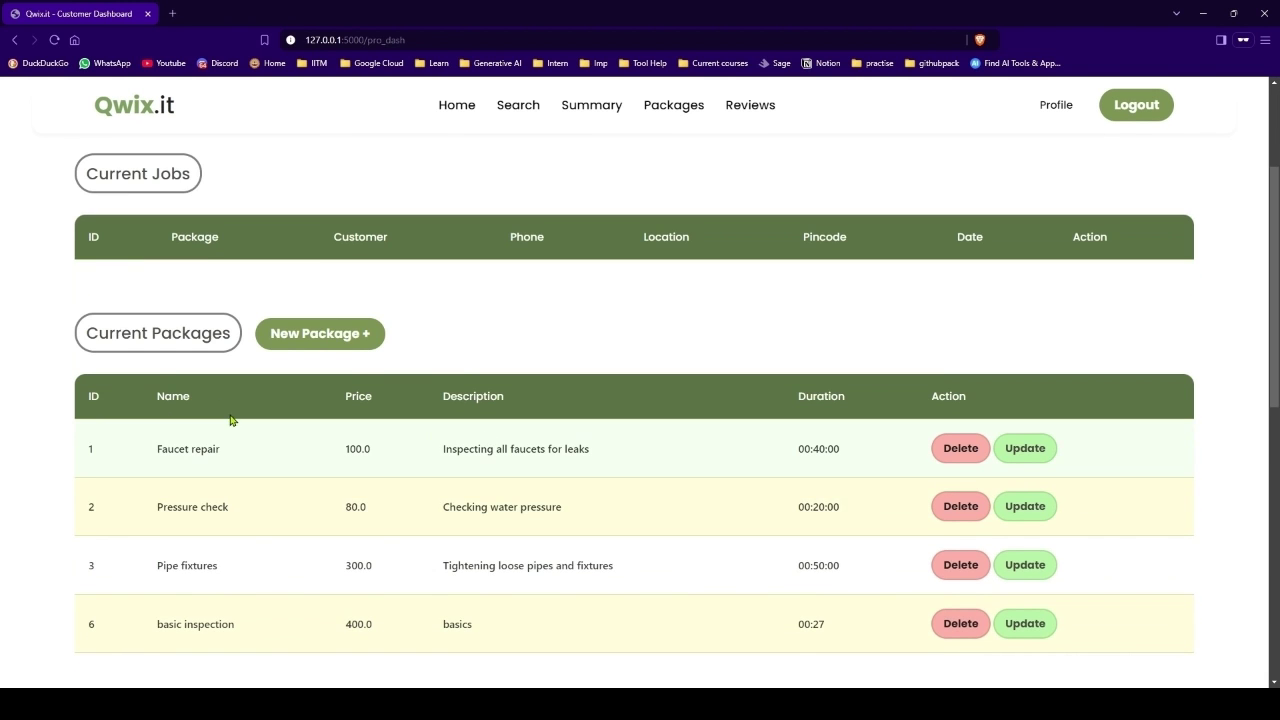
# - Switch to the customer's browser window and open the Plumbing category to check for the basic inspection package
pyautogui.hotkey('alt', 'Tab')
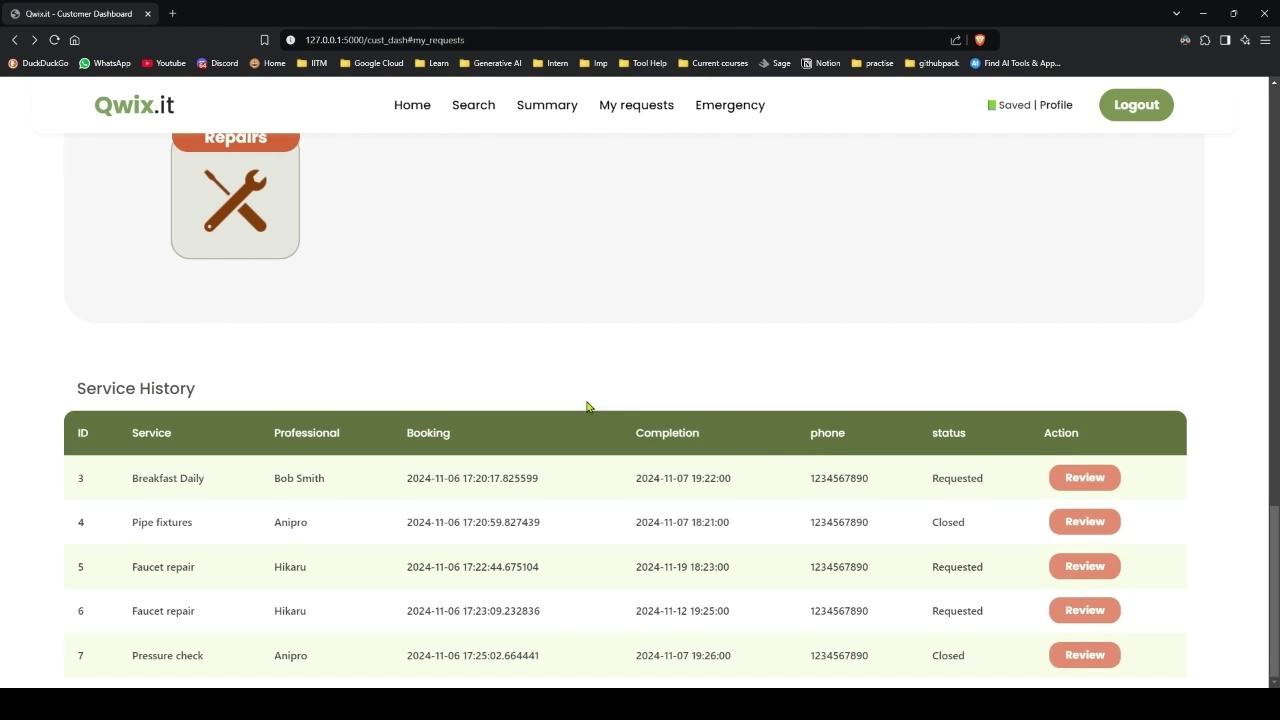
pyautogui.scroll(10, 586, 406)
pyautogui.click(229, 368)
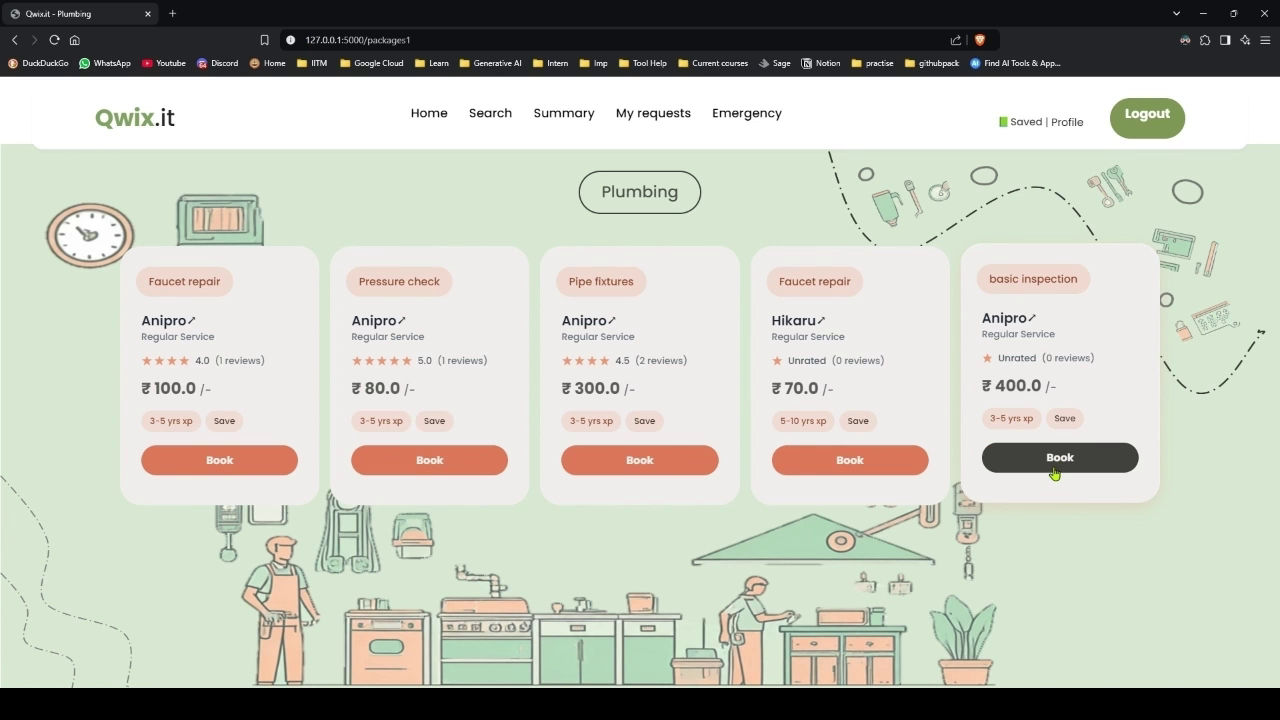
# - Delete the basic inspection package in the professional's window, and refresh the Plumbing category in the customer's window
pyautogui.hotkey('alt', 'Tab')
pyautogui.scroll(-1, 958, 420)
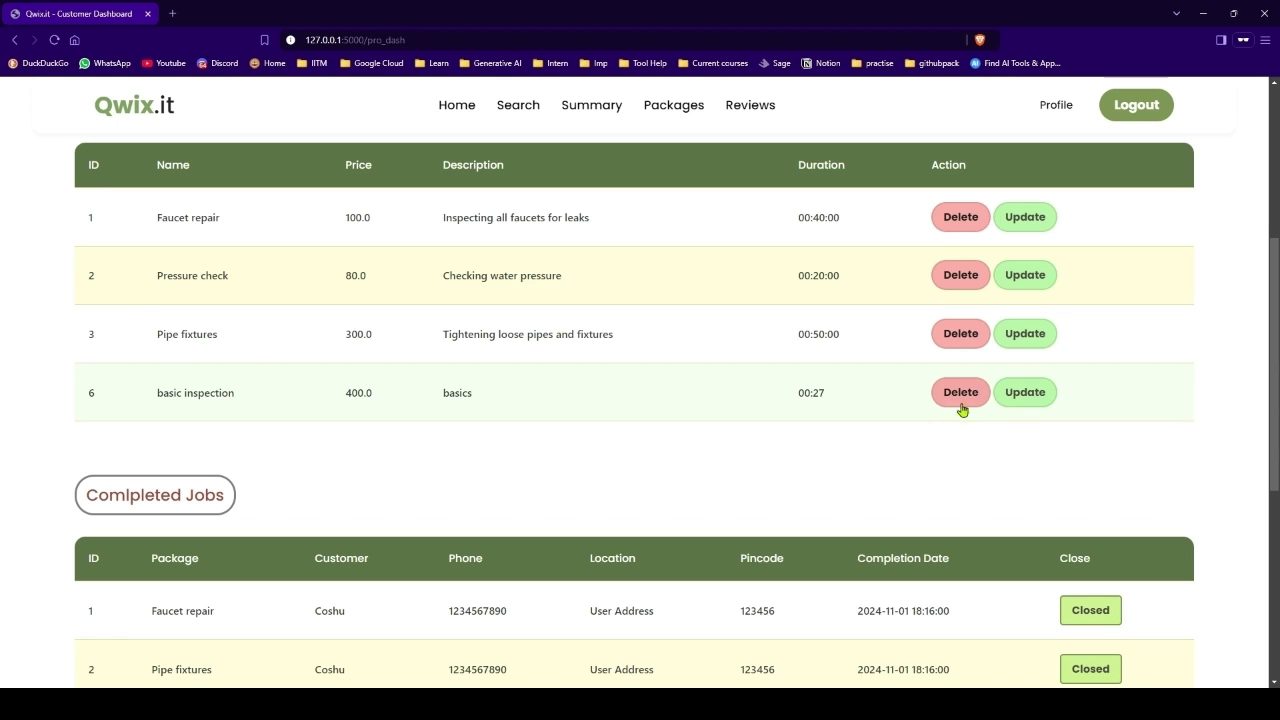
pyautogui.click(961, 392)
pyautogui.scroll(-5, 837, 426)
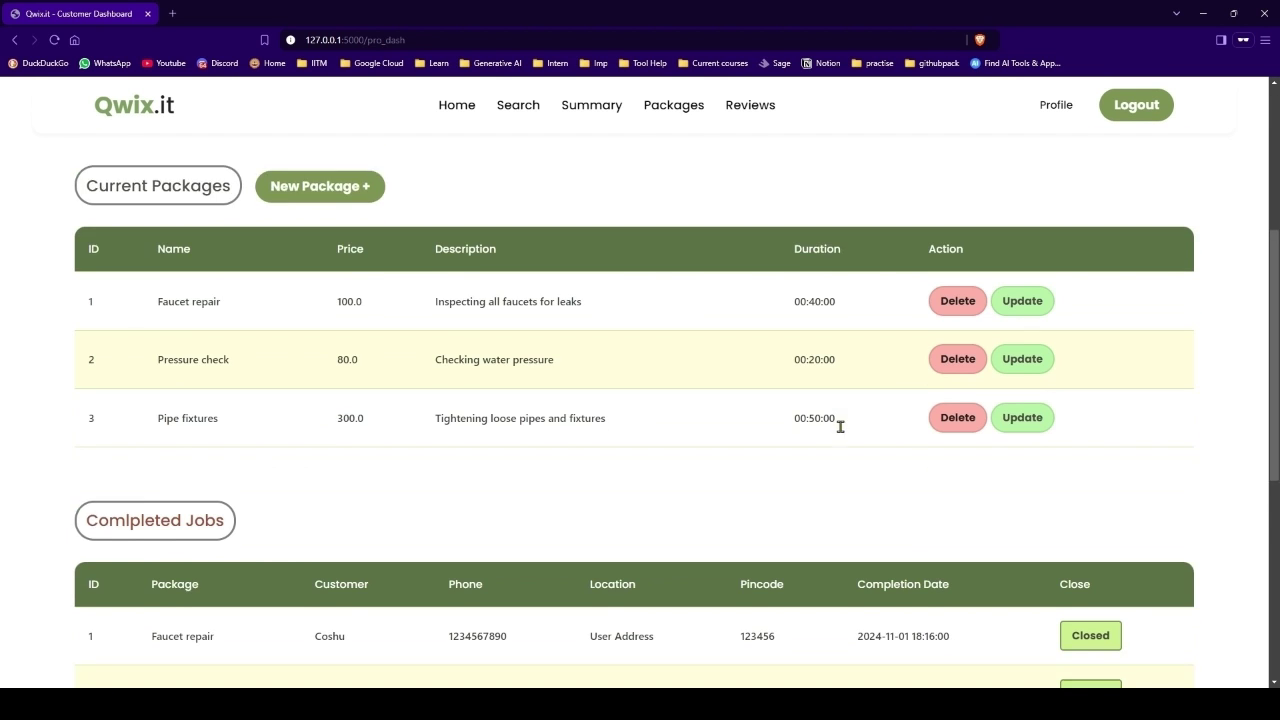
pyautogui.hotkey('alt', 'Tab')
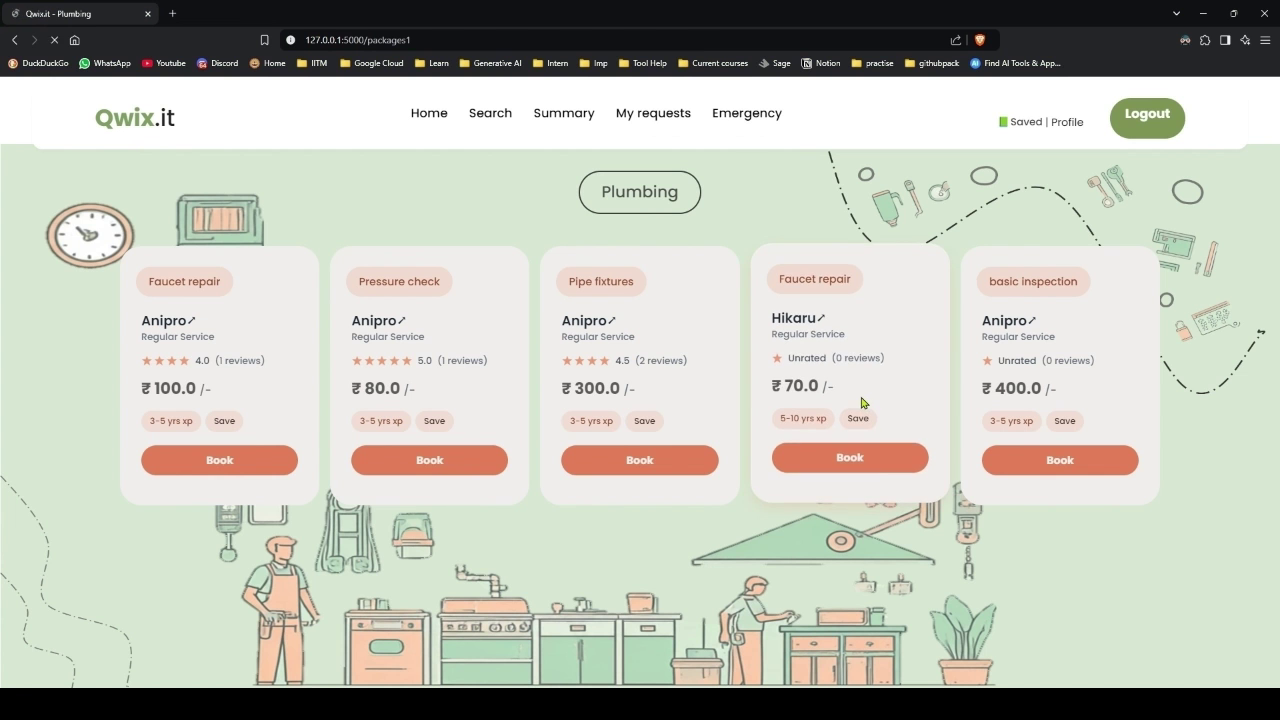
pyautogui.press('F5')
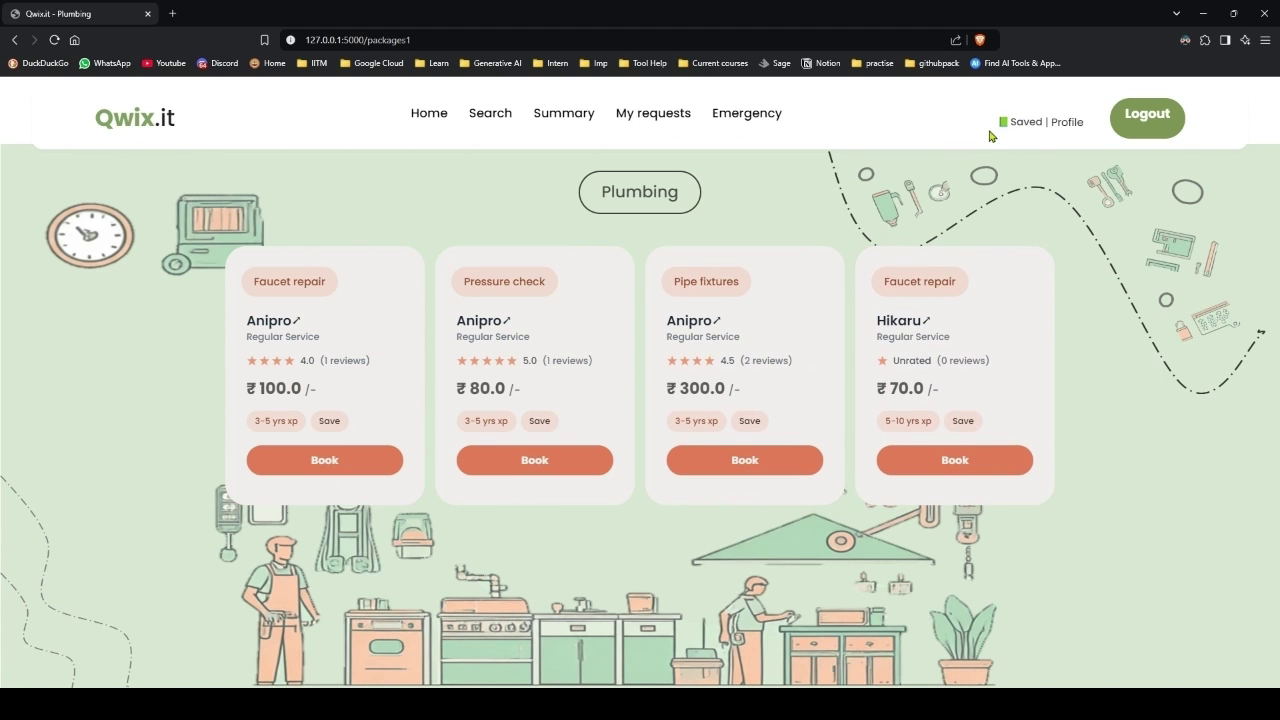
# - Open the customer's saved packages and remove both Faucet repair and Pipe fixtures
pyautogui.click(1022, 124)
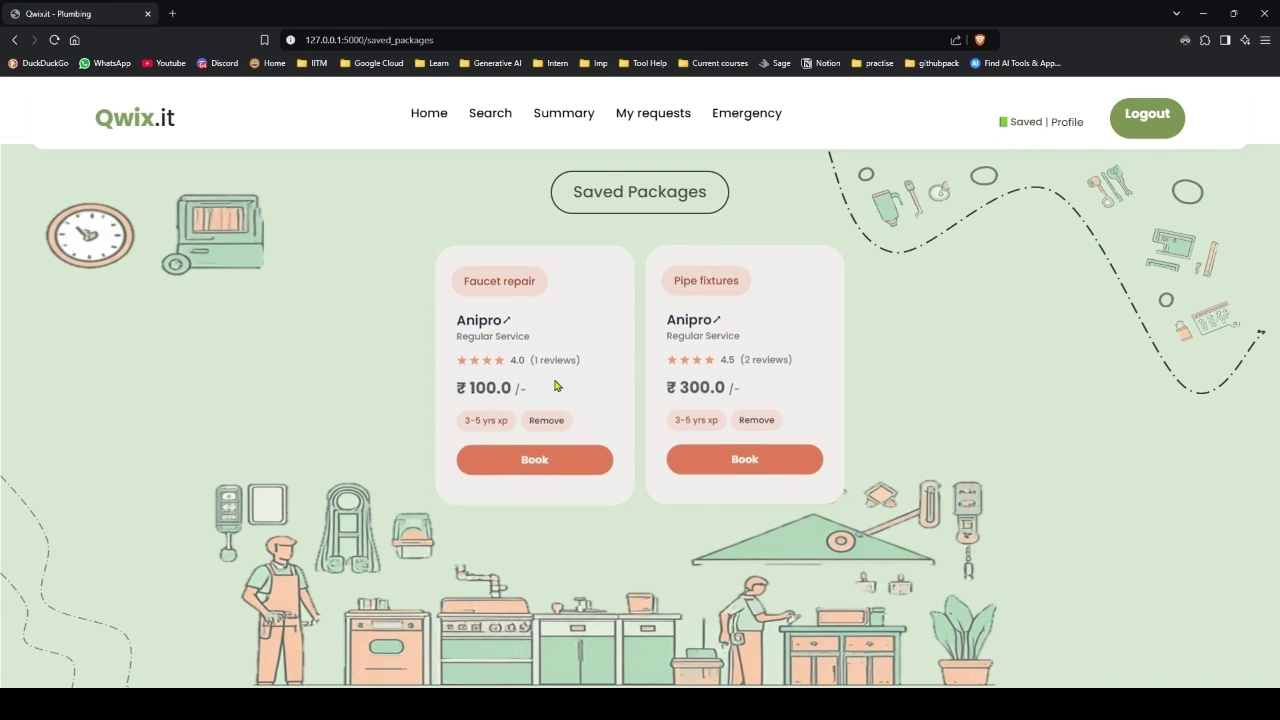
pyautogui.click(545, 420)
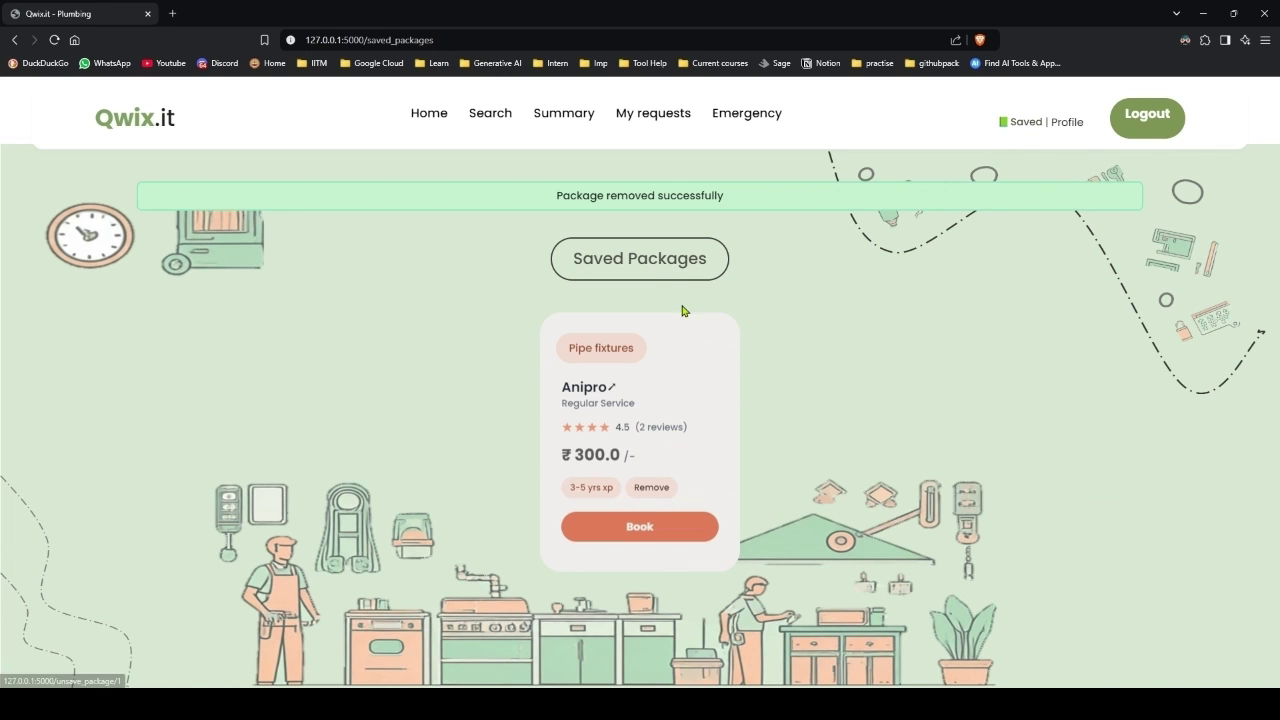
pyautogui.click(661, 488)
# - Cancel the customer's Breakfast Daily booking and both Faucet repair bookings
pyautogui.click(434, 120)
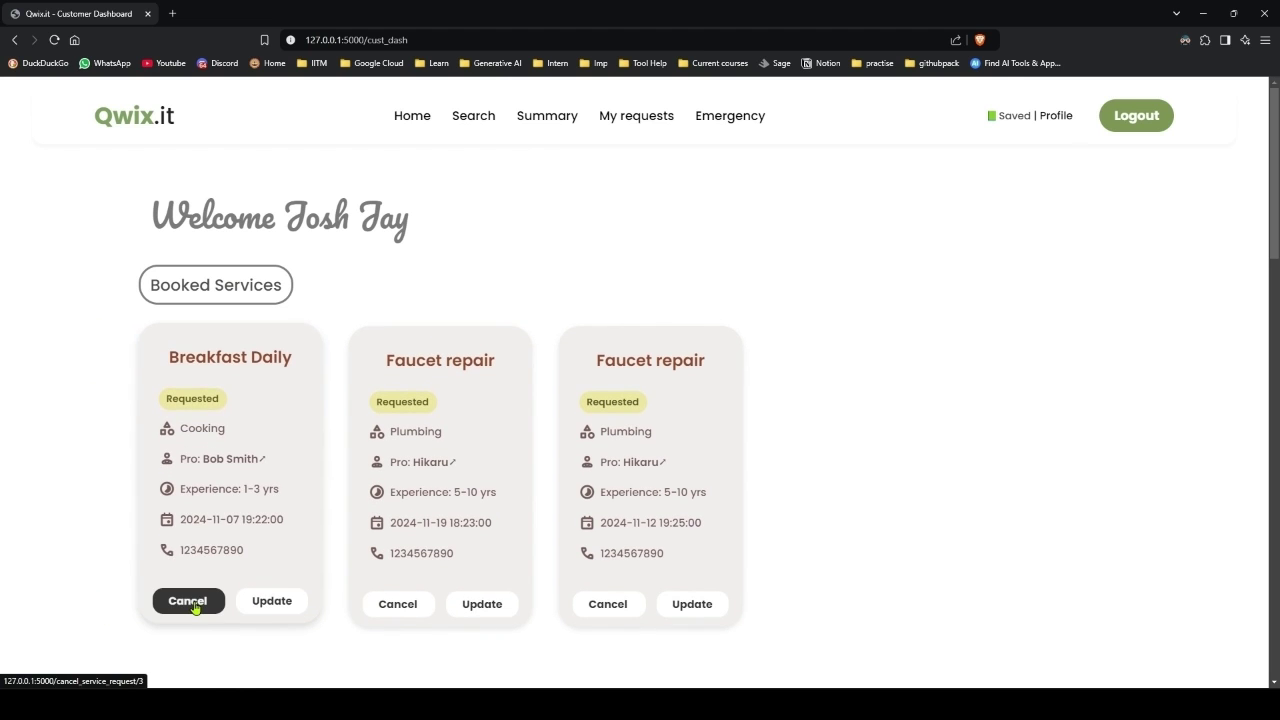
pyautogui.click(192, 603)
pyautogui.click(186, 668)
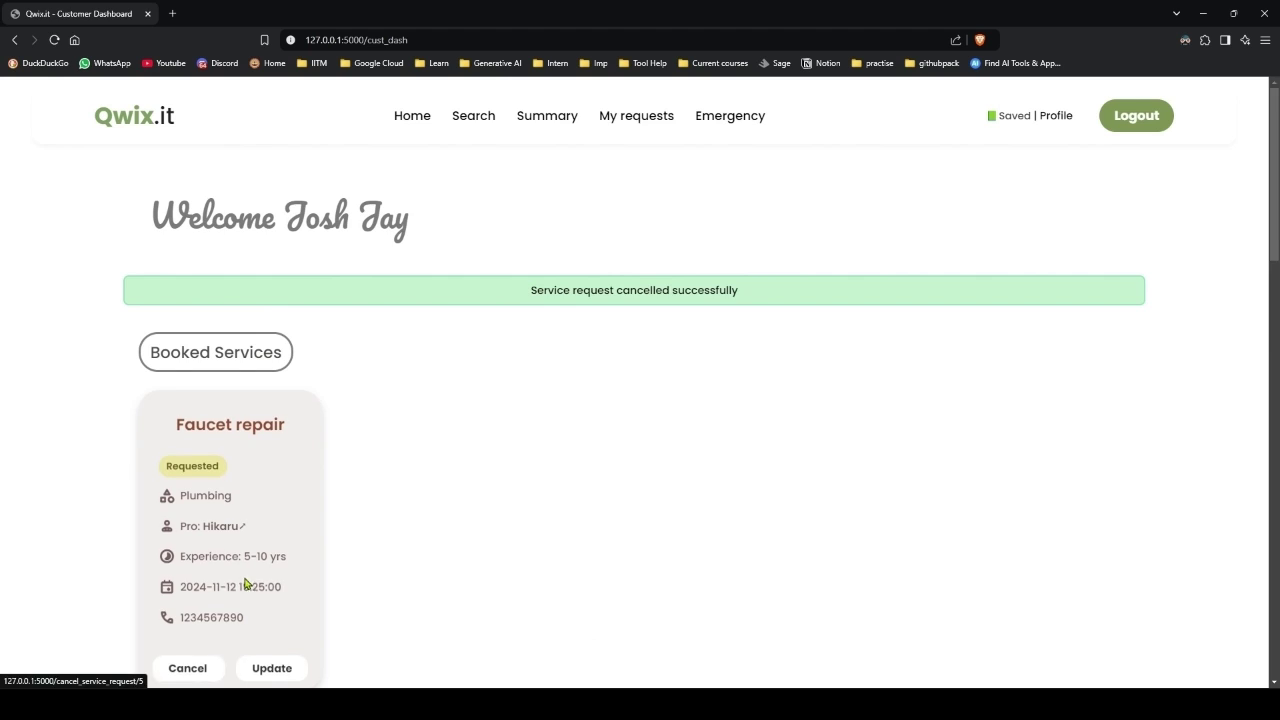
pyautogui.scroll(-2, 230, 570)
pyautogui.click(186, 546)
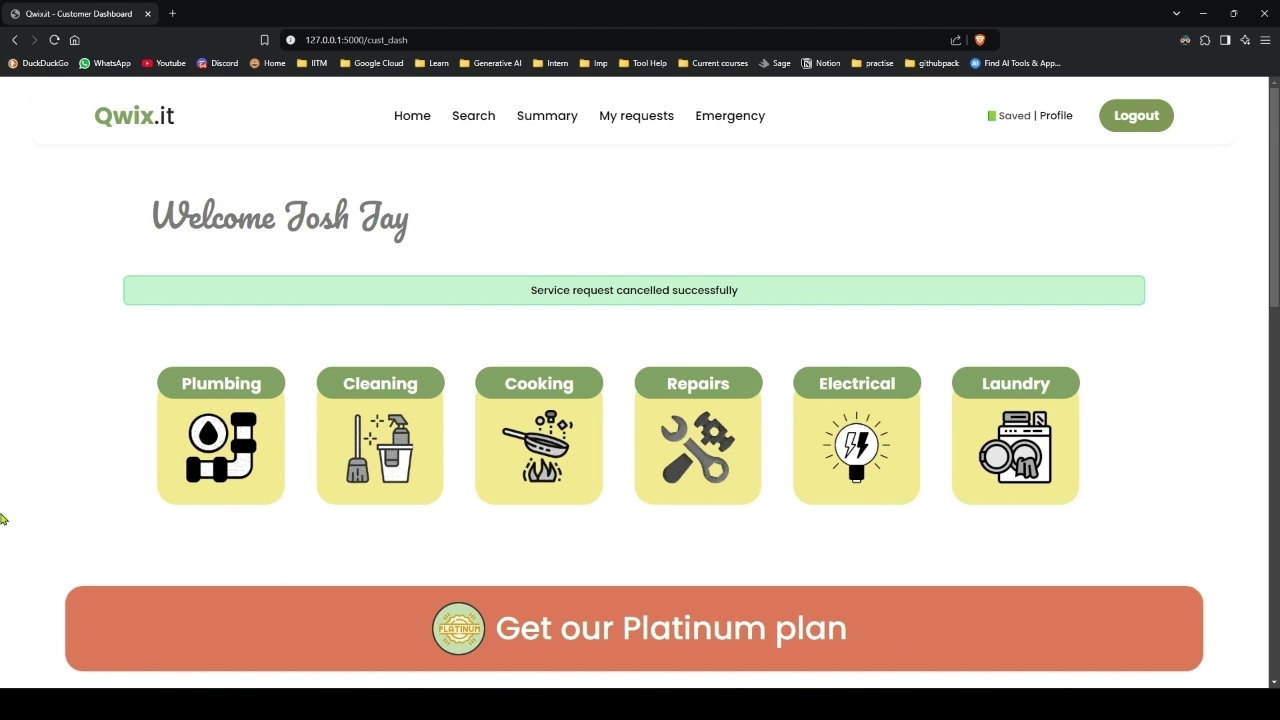
# - Book the ₹ 100.0 Faucet repair package in the Plumbing category for 2024-11-08 at 19:29
pyautogui.click(176, 485)
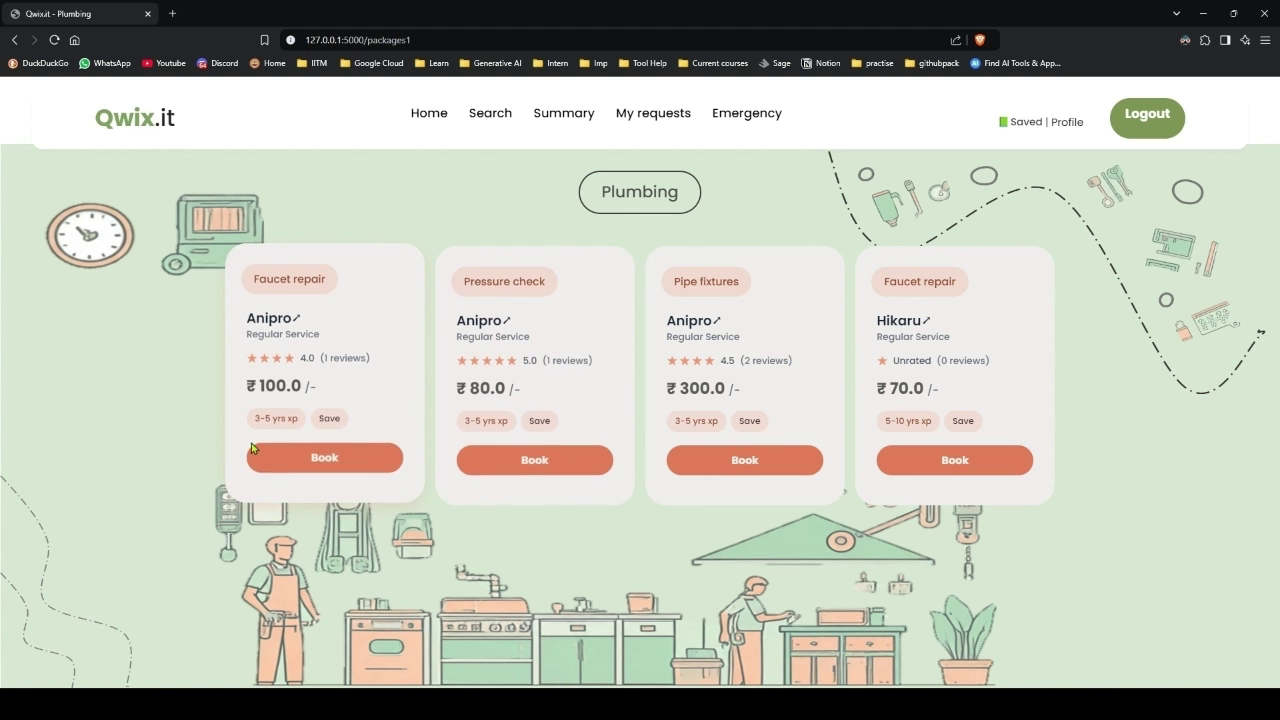
pyautogui.click(254, 452)
pyautogui.click(476, 300)
pyautogui.click(429, 347)
pyautogui.click(476, 363)
pyautogui.click(476, 363)
pyautogui.click(476, 458)
pyautogui.click(440, 410)
pyautogui.scroll(-2, 257, 500)
pyautogui.scroll(2, 630, 467)
# - Switch to the professional's window and search the service requests for "pressure"
pyautogui.hotkey('alt', 'Tab')
pyautogui.click(456, 122)
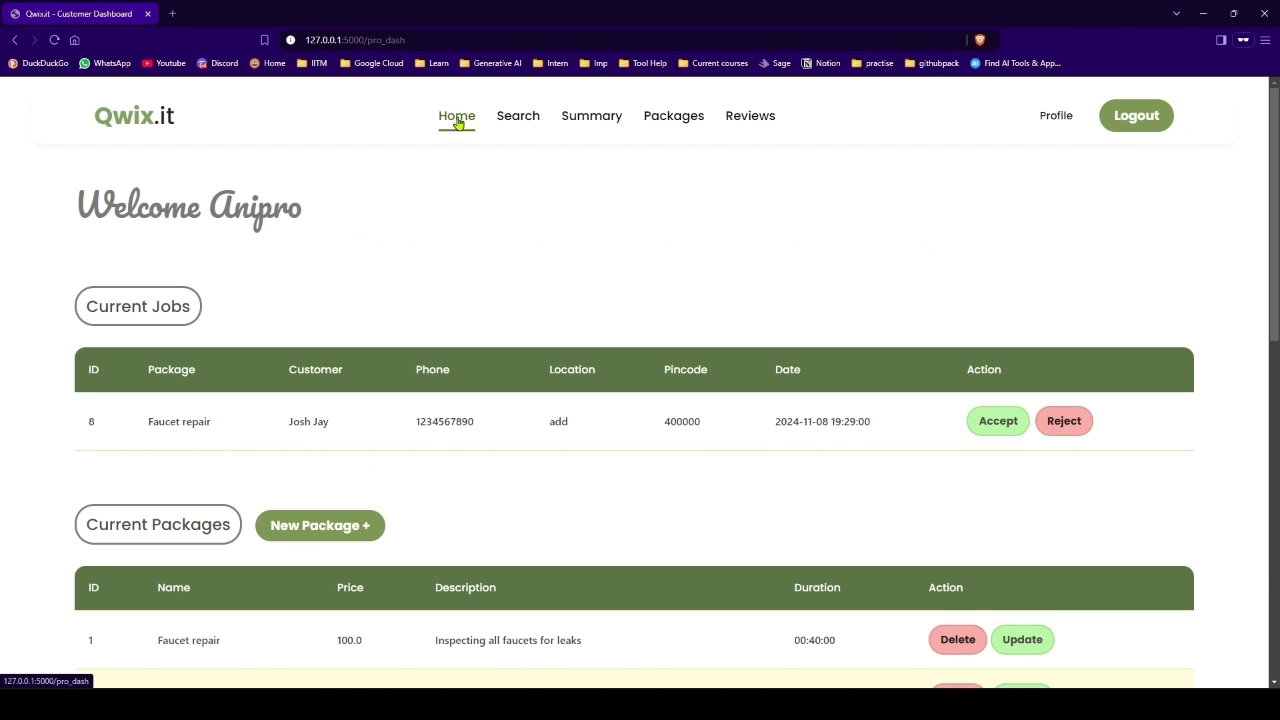
pyautogui.click(533, 133)
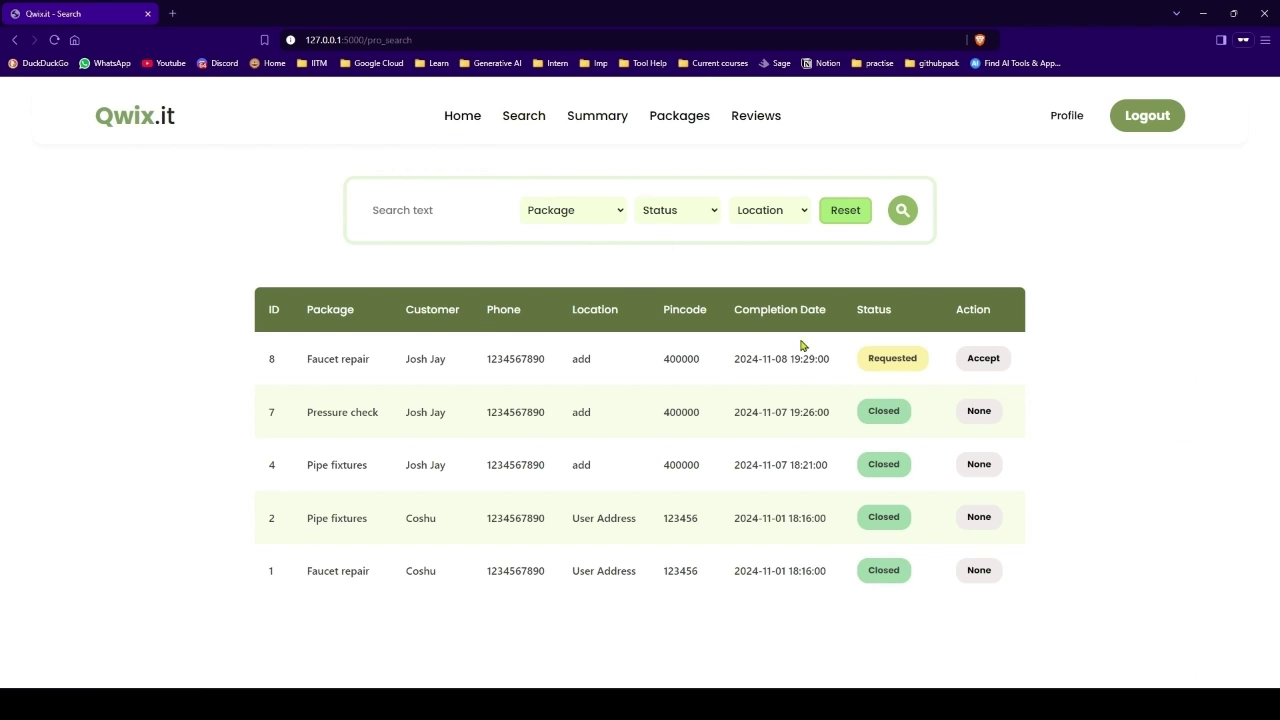
pyautogui.click(437, 211)
pyautogui.click(369, 340)
pyautogui.click(427, 216)
pyautogui.write('pressure')
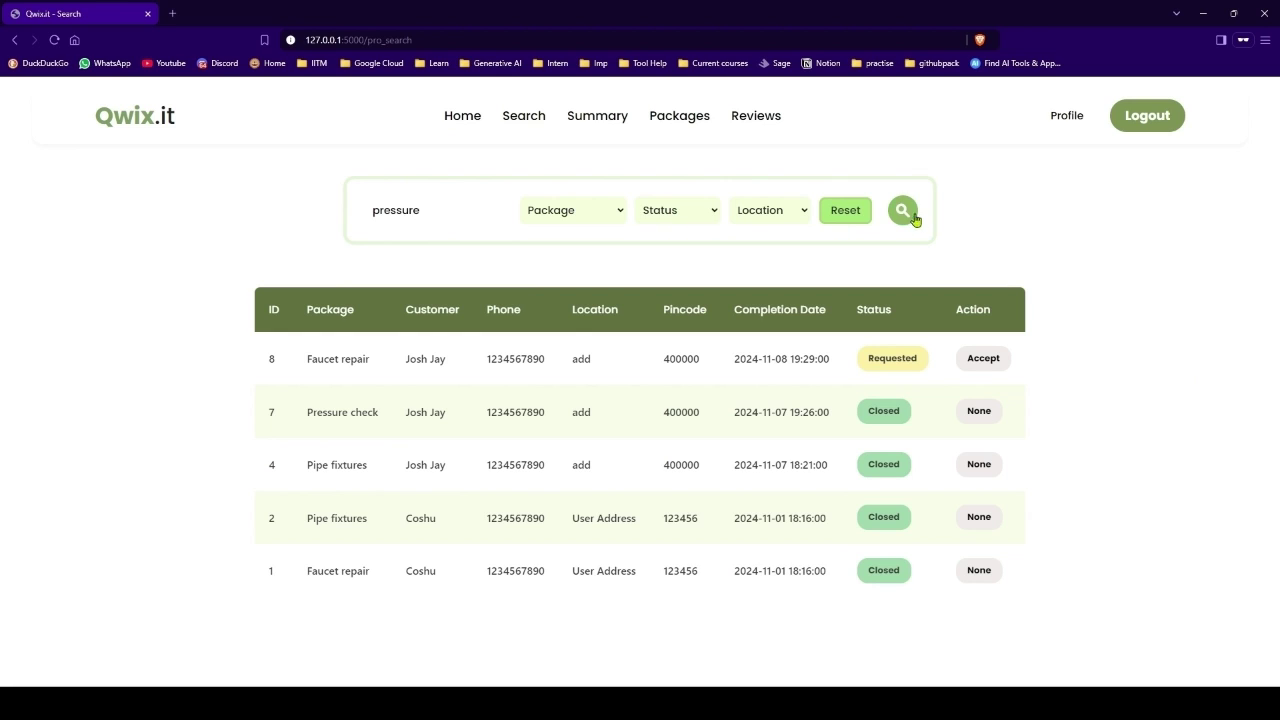
pyautogui.click(903, 211)
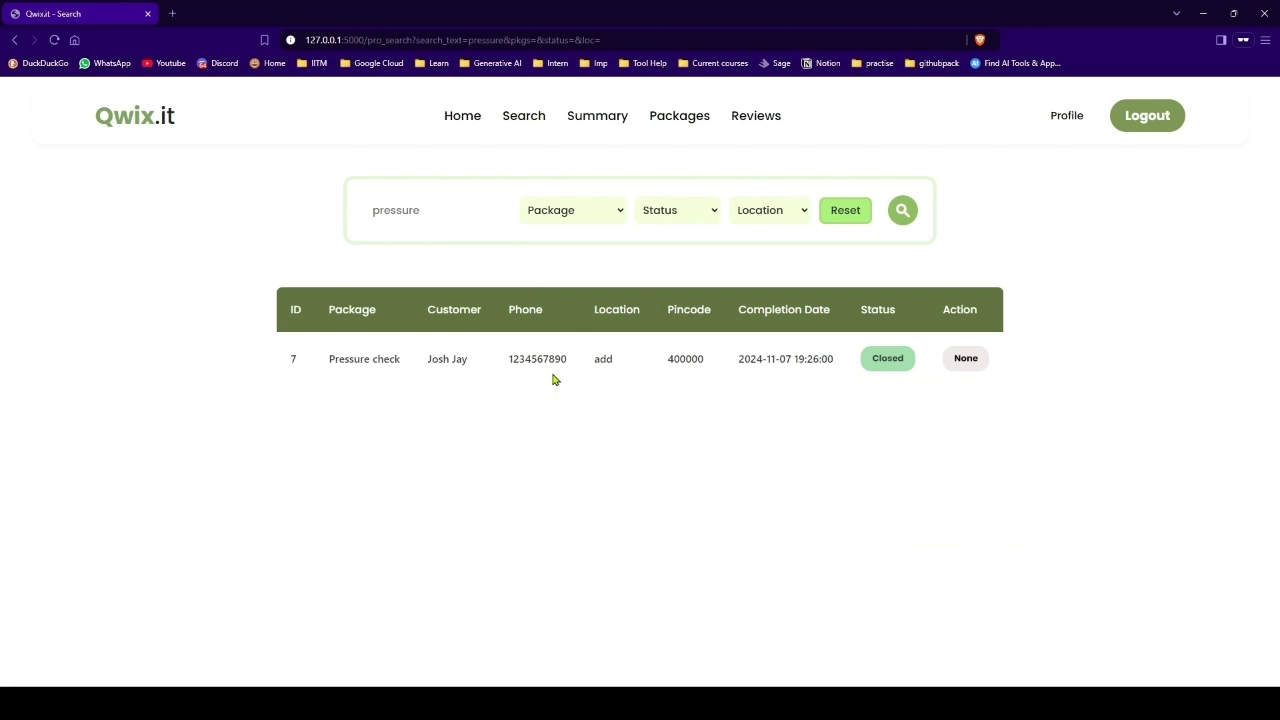
# - Filter the service requests by the Pipe fixtures package, and reset the filters
pyautogui.click(572, 210)
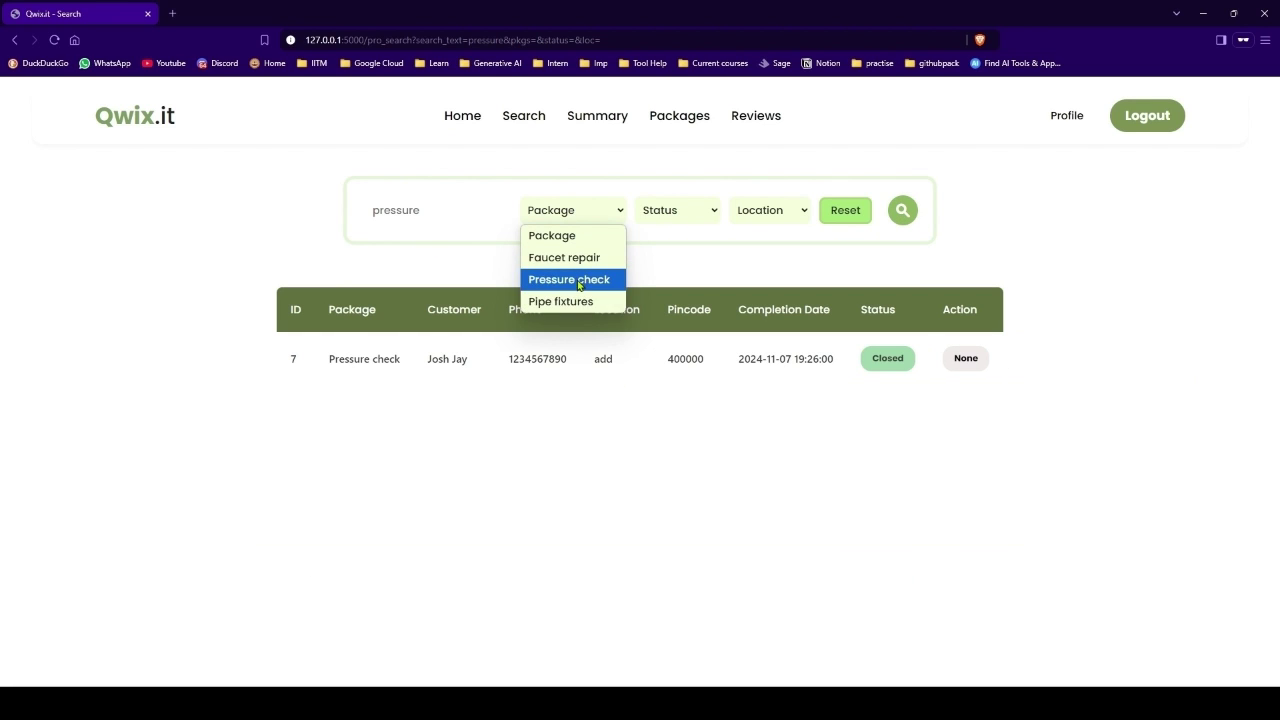
pyautogui.click(577, 301)
pyautogui.click(897, 220)
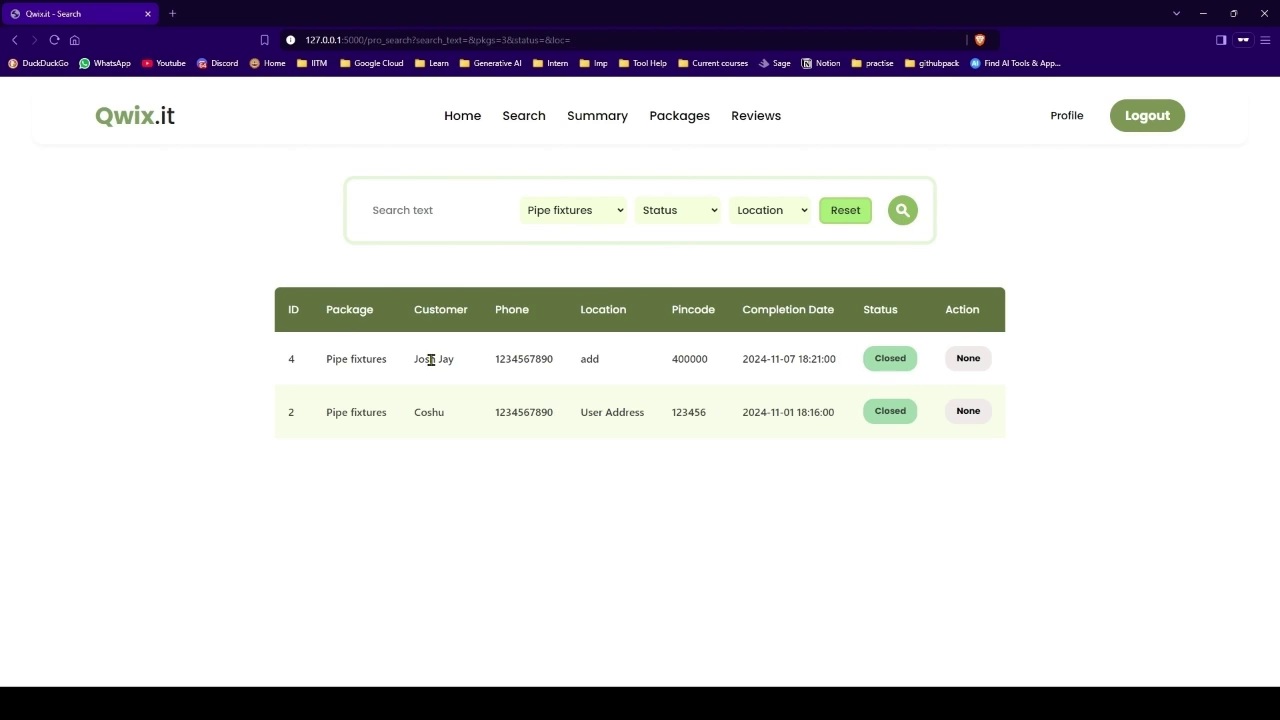
pyautogui.click(680, 212)
pyautogui.click(686, 260)
pyautogui.click(571, 213)
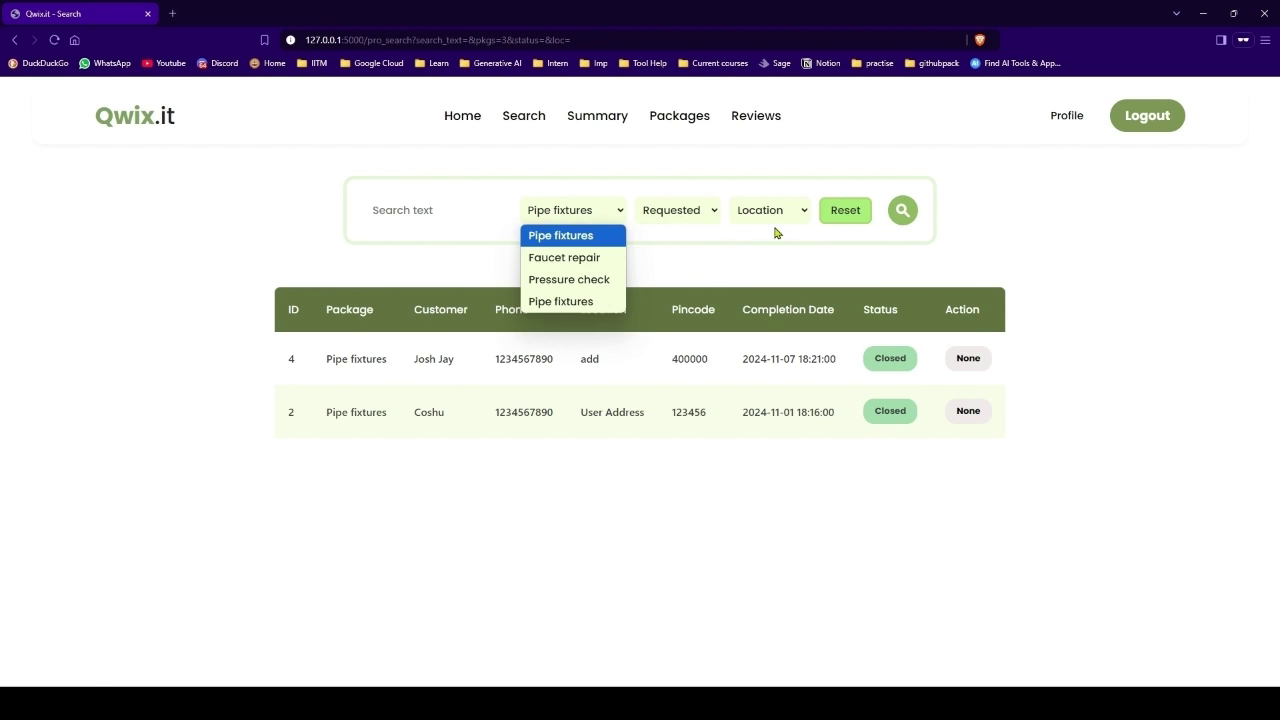
pyautogui.click(845, 210)
# - Filter the requests by Requested status, accept the Faucet repair request, and check it in the full request list
pyautogui.click(688, 218)
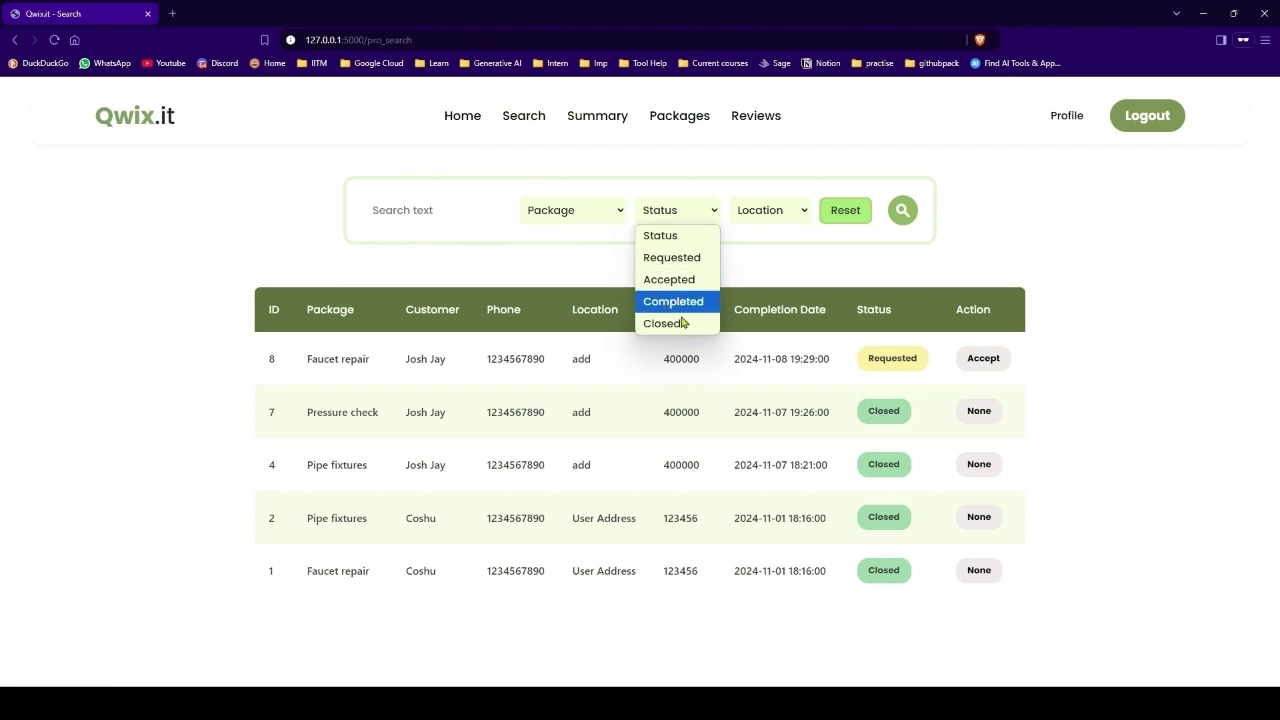
pyautogui.click(686, 260)
pyautogui.click(905, 214)
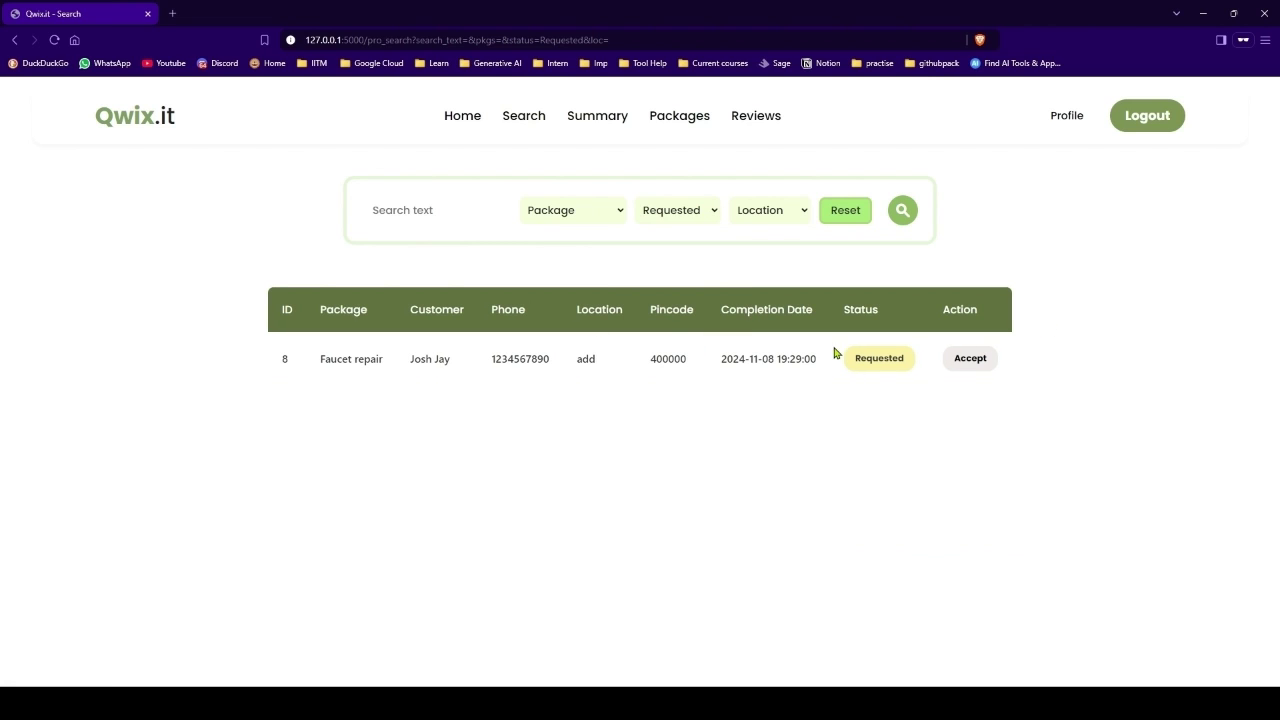
pyautogui.click(970, 360)
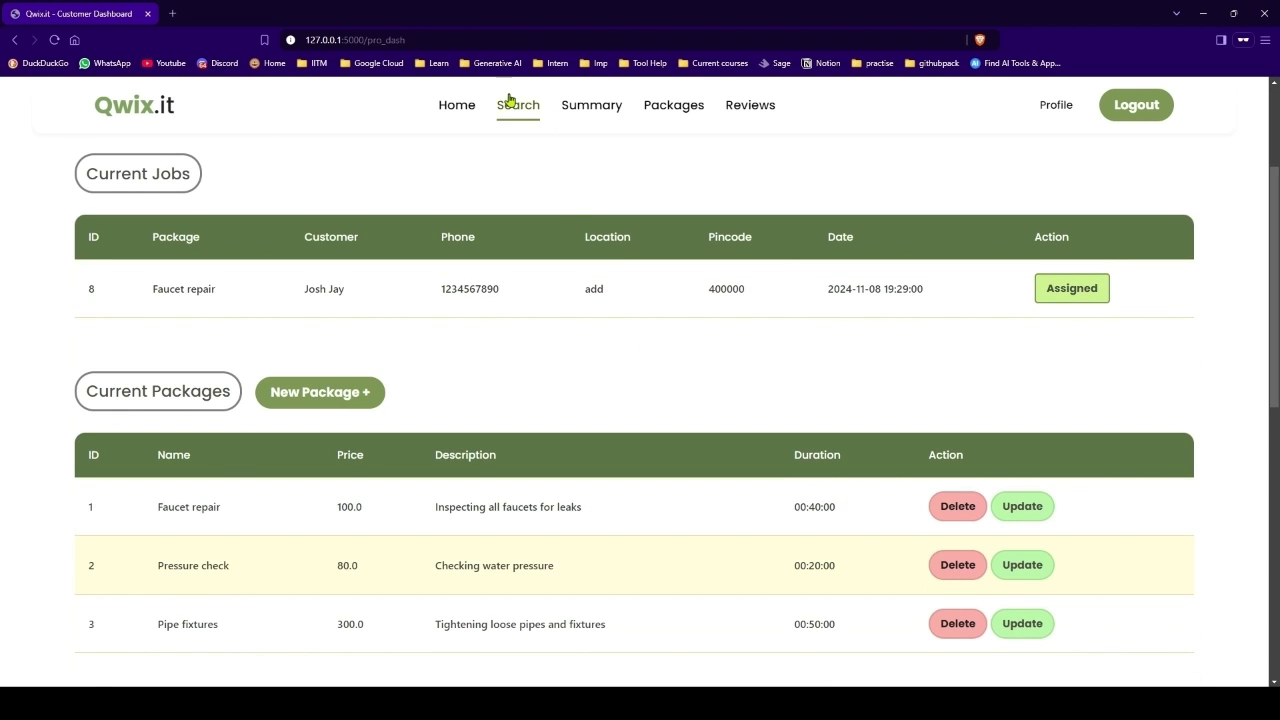
pyautogui.click(520, 113)
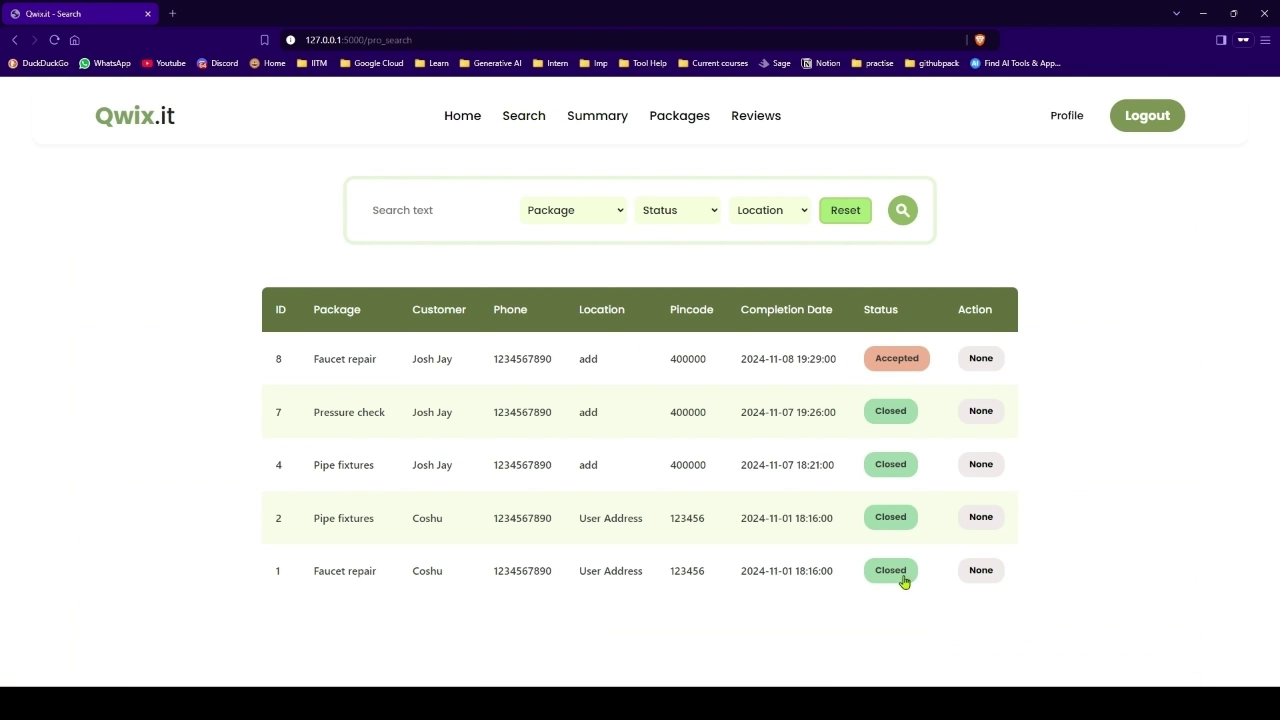
# - In the customer's window, close the accepted Faucet repair service with a rating of 3 and the feedback "okay"
pyautogui.hotkey('alt', 'Tab')
pyautogui.press('F5')
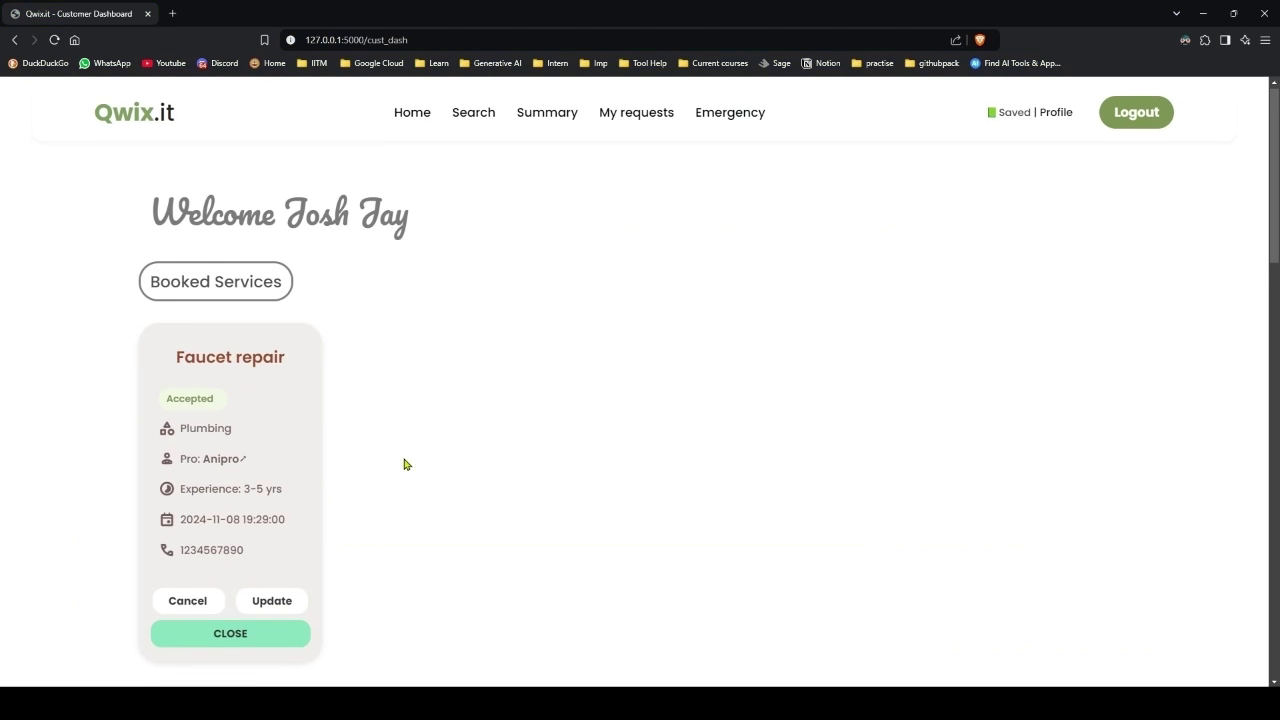
pyautogui.scroll(-1, 406, 463)
pyautogui.click(237, 568)
pyautogui.click(679, 343)
pyautogui.click(662, 408)
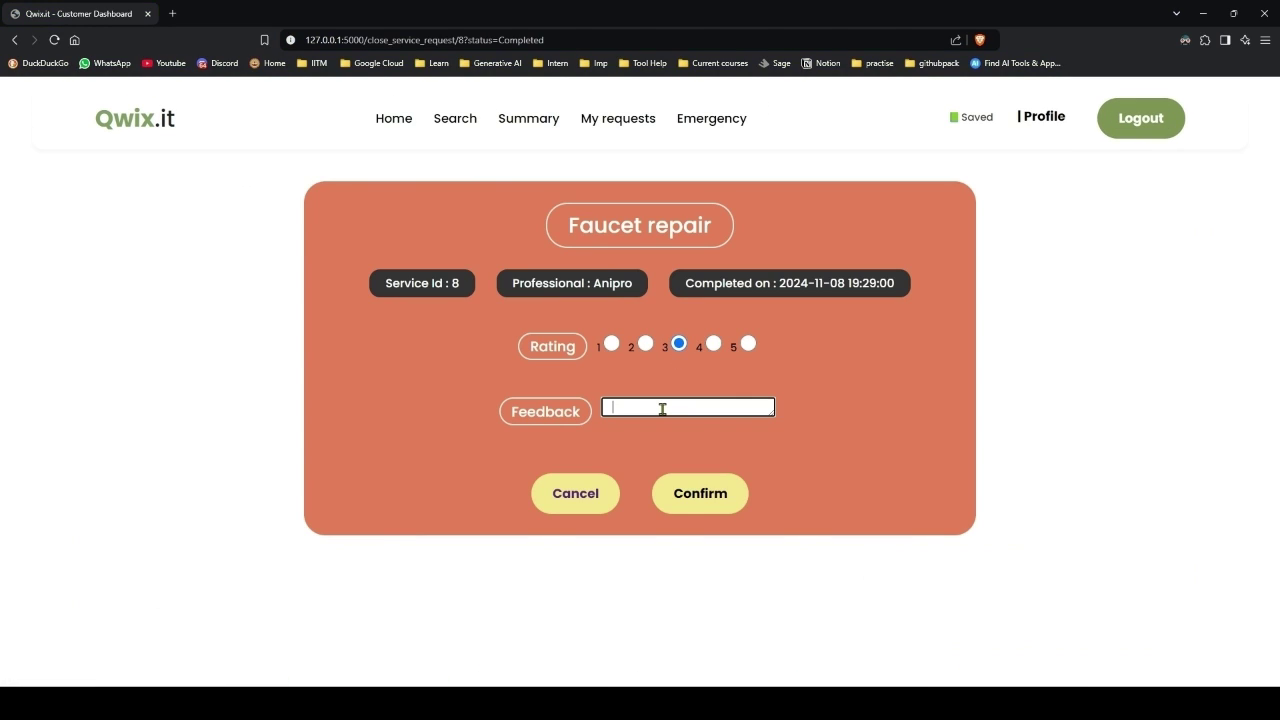
pyautogui.write('okay')
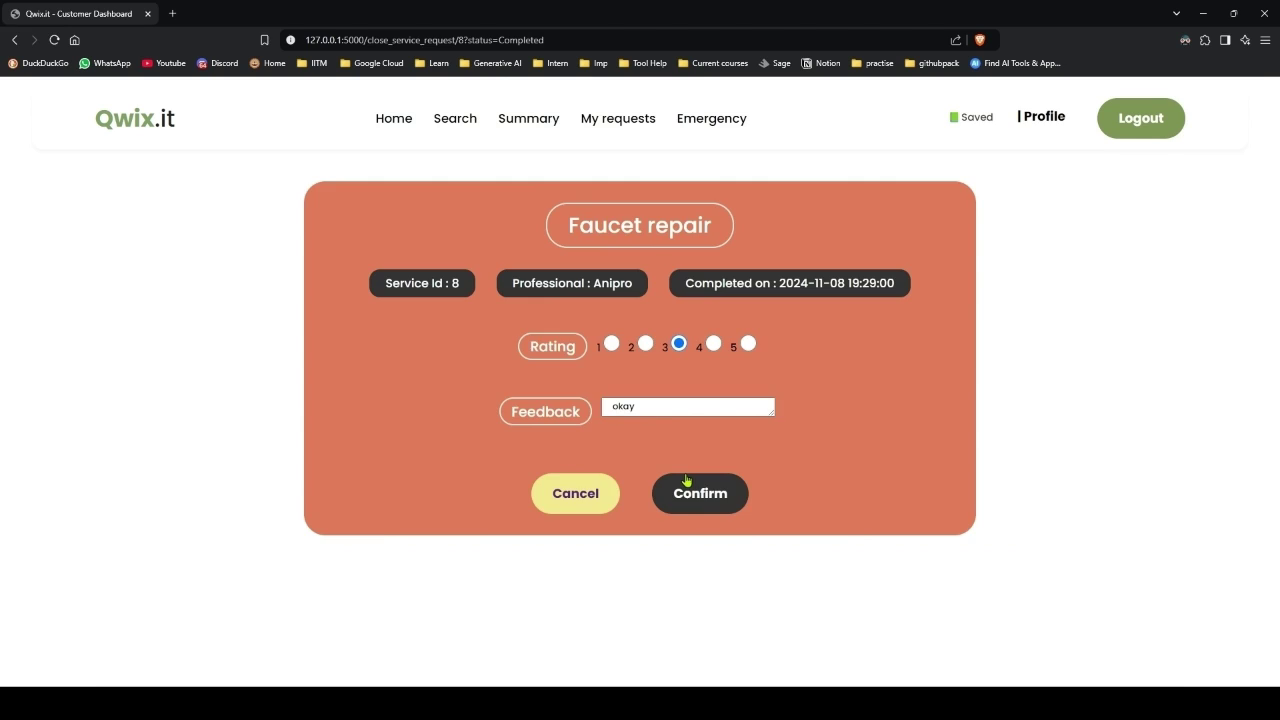
pyautogui.click(676, 488)
# - Switch to the professional's window, refresh the request list, and close the completed Faucet repair request
pyautogui.hotkey('alt', 'Tab')
pyautogui.press('F5')
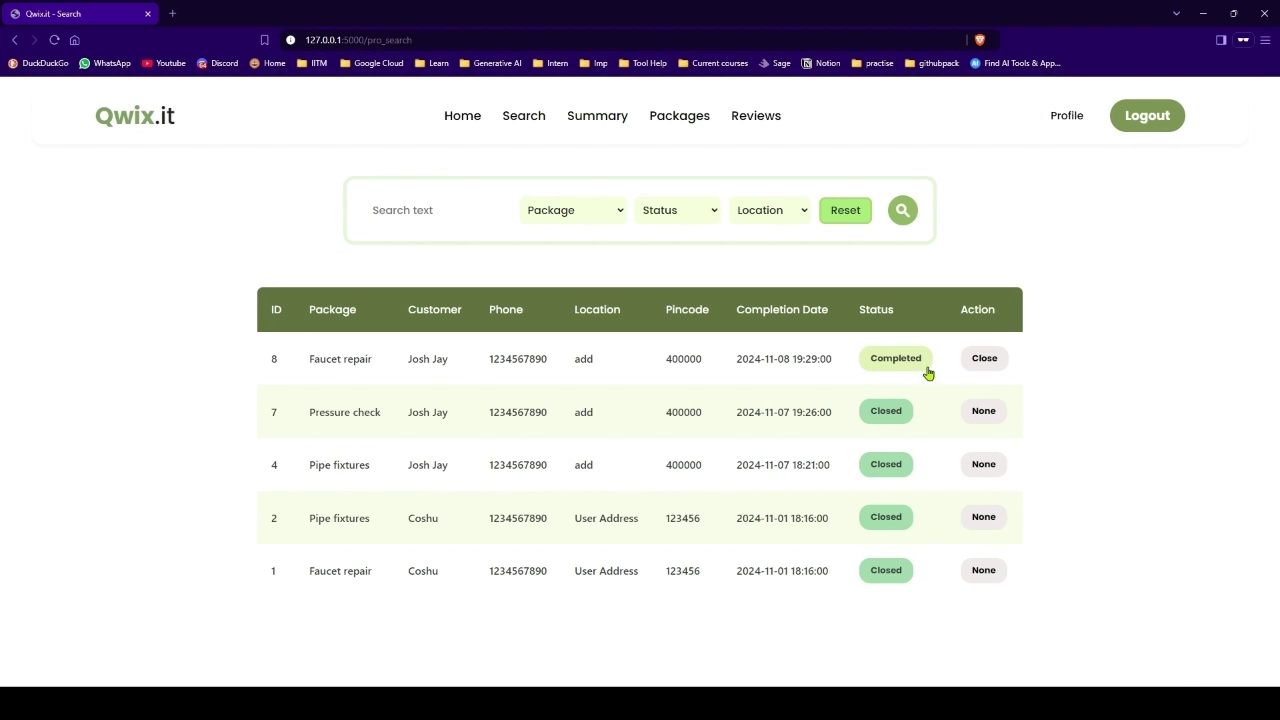
pyautogui.click(988, 364)
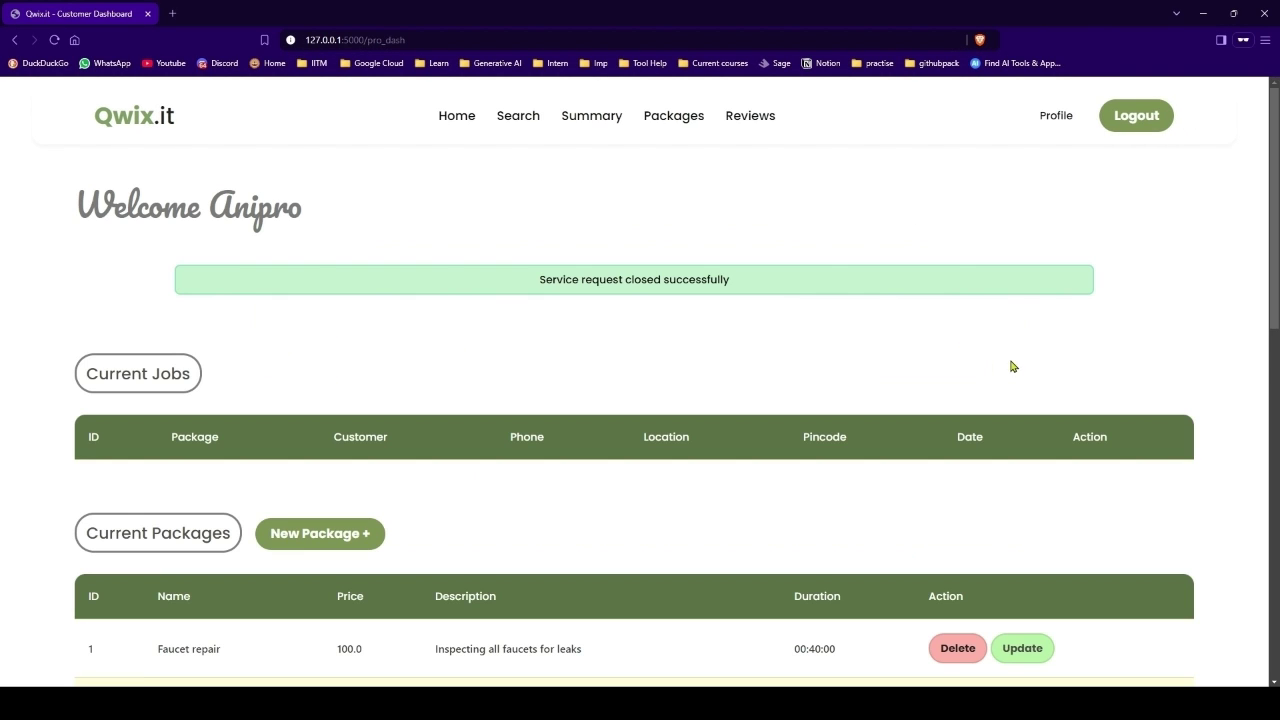
# - Open the professional's summary and examine the bookings, average rating, earnings and charts
pyautogui.click(594, 126)
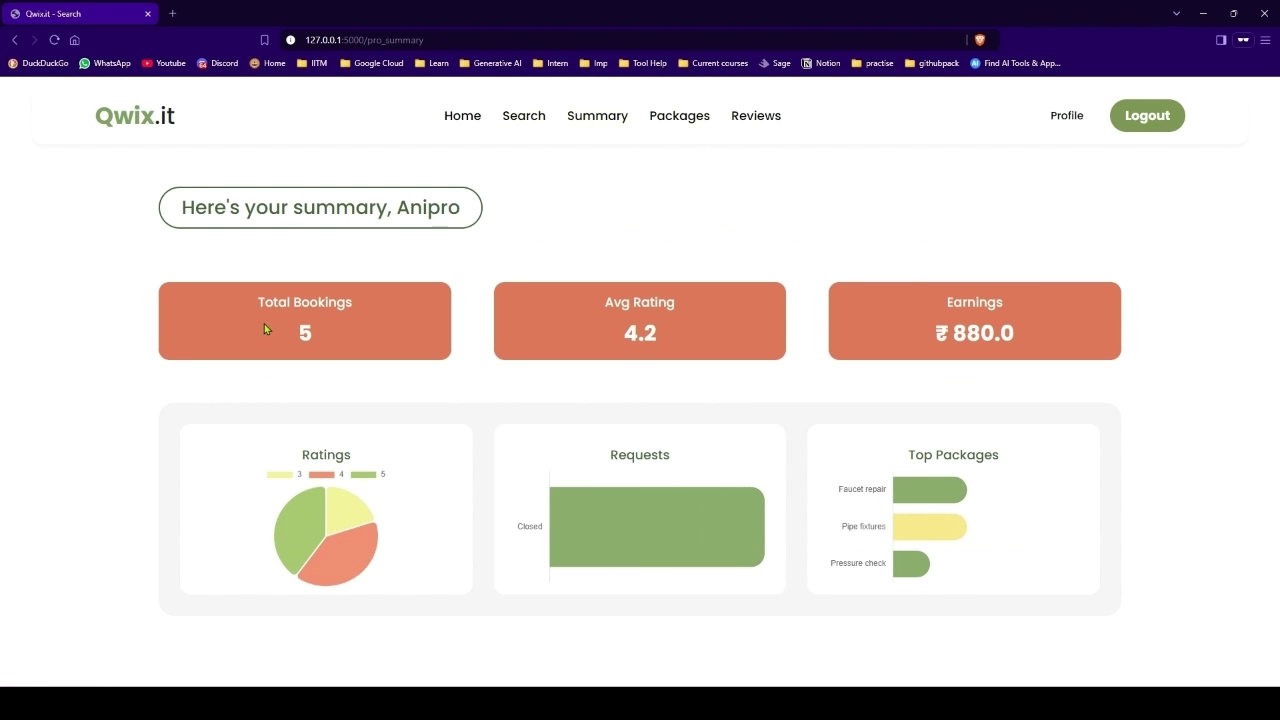
pyautogui.moveTo(274, 548)
pyautogui.moveTo(618, 333); pyautogui.dragTo(703, 334)
pyautogui.click(707, 388)
# - Open the professional's profile, append "This" to the name, and save the profile
pyautogui.click(1067, 116)
pyautogui.scroll(-1, 749, 374)
pyautogui.scroll(1, 497, 354)
pyautogui.scroll(-1, 702, 362)
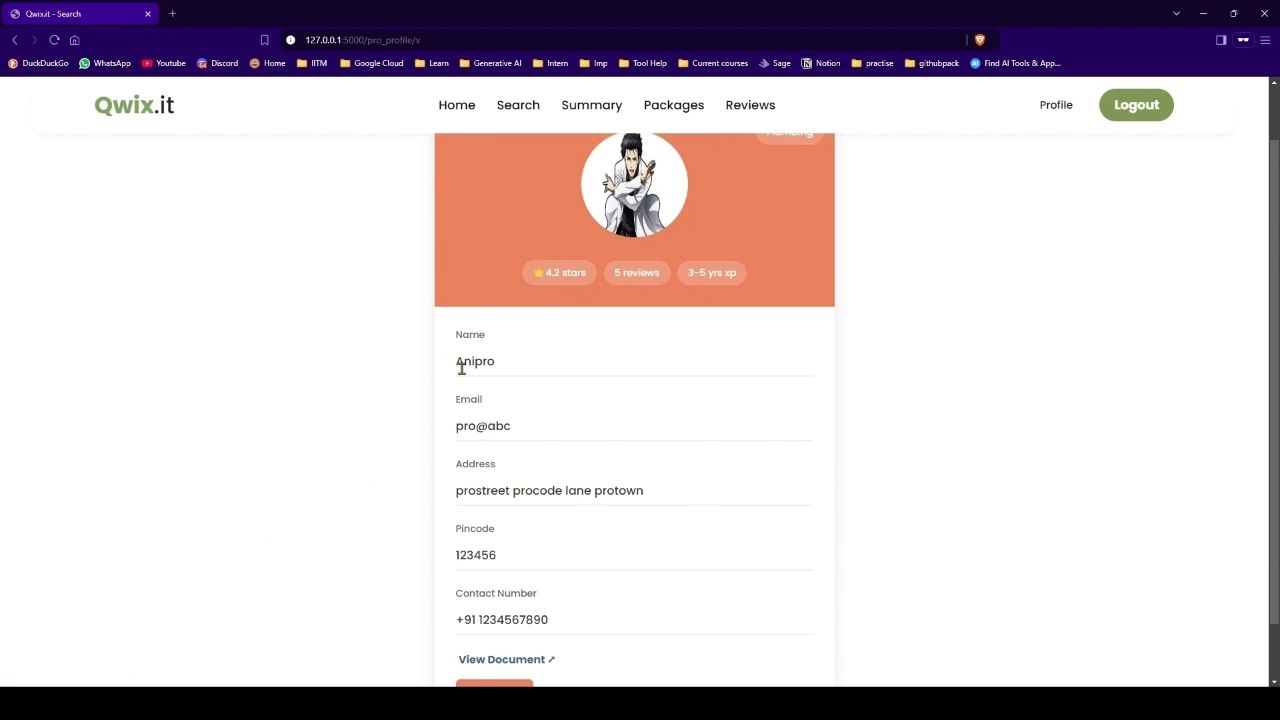
pyautogui.scroll(-1, 514, 563)
pyautogui.scroll(1, 551, 474)
pyautogui.scroll(-2, 479, 651)
pyautogui.click(486, 630)
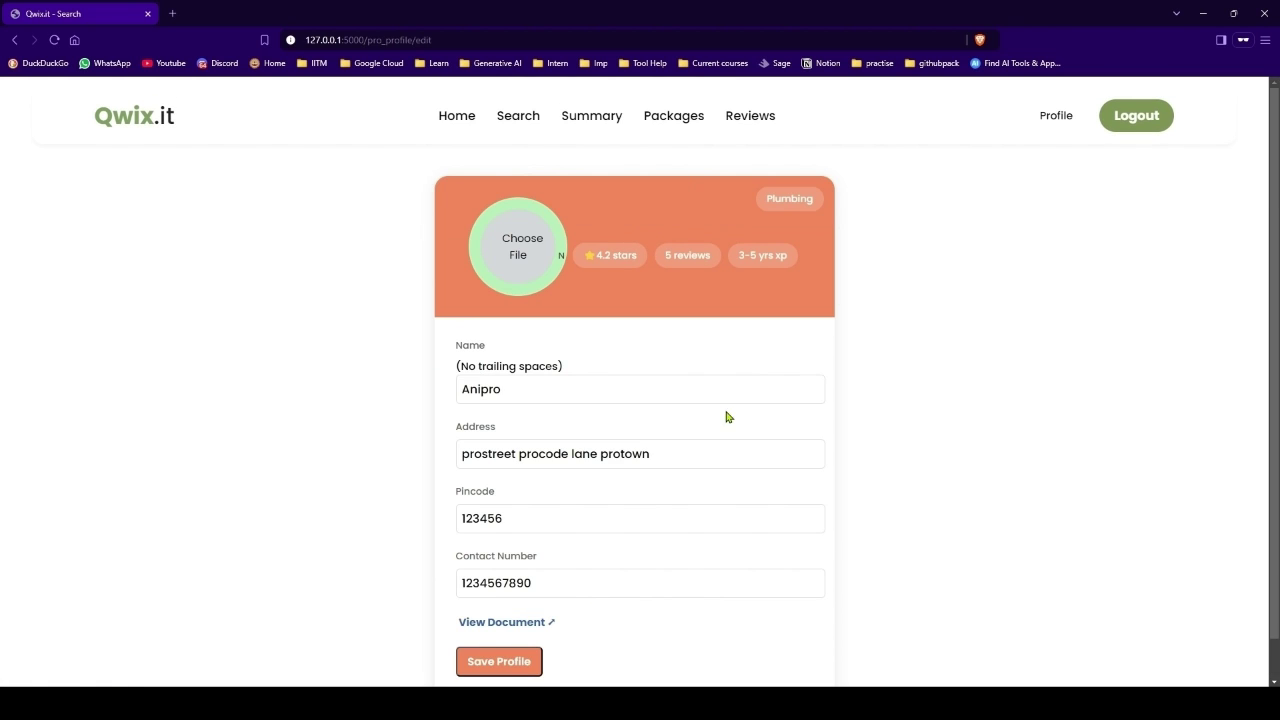
pyautogui.click(545, 387)
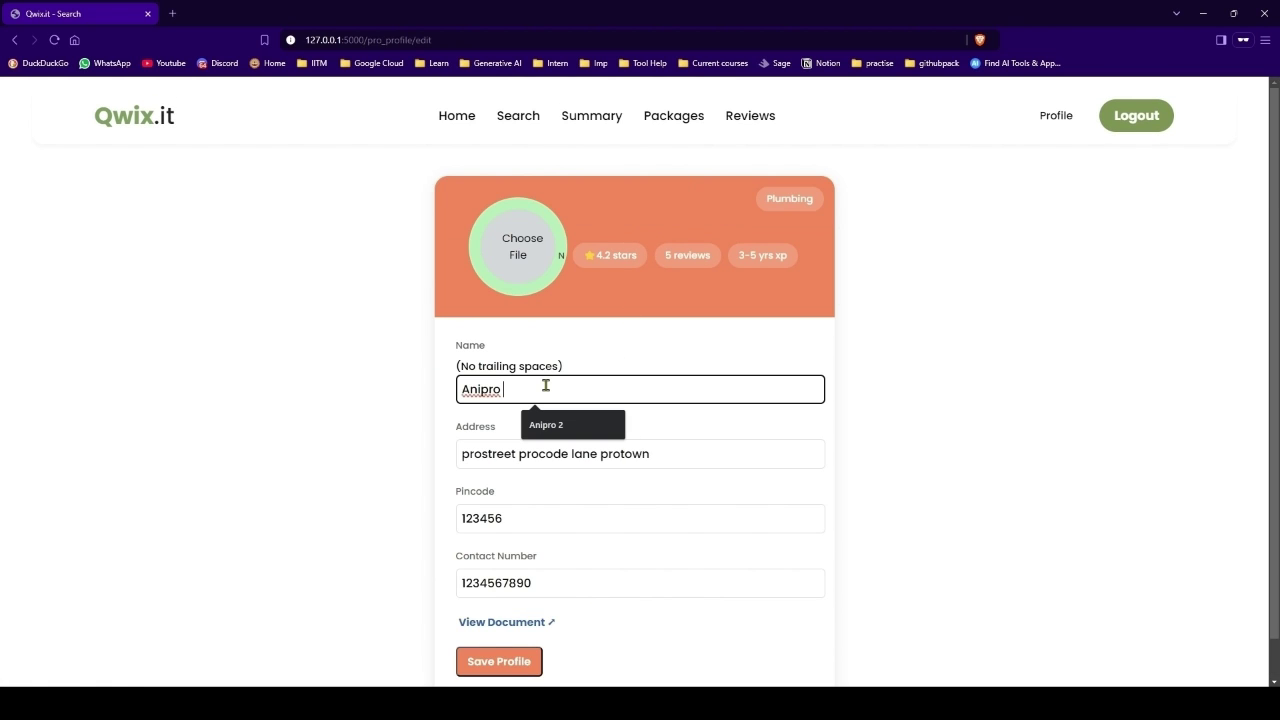
pyautogui.write('Th')
pyautogui.click(500, 664)
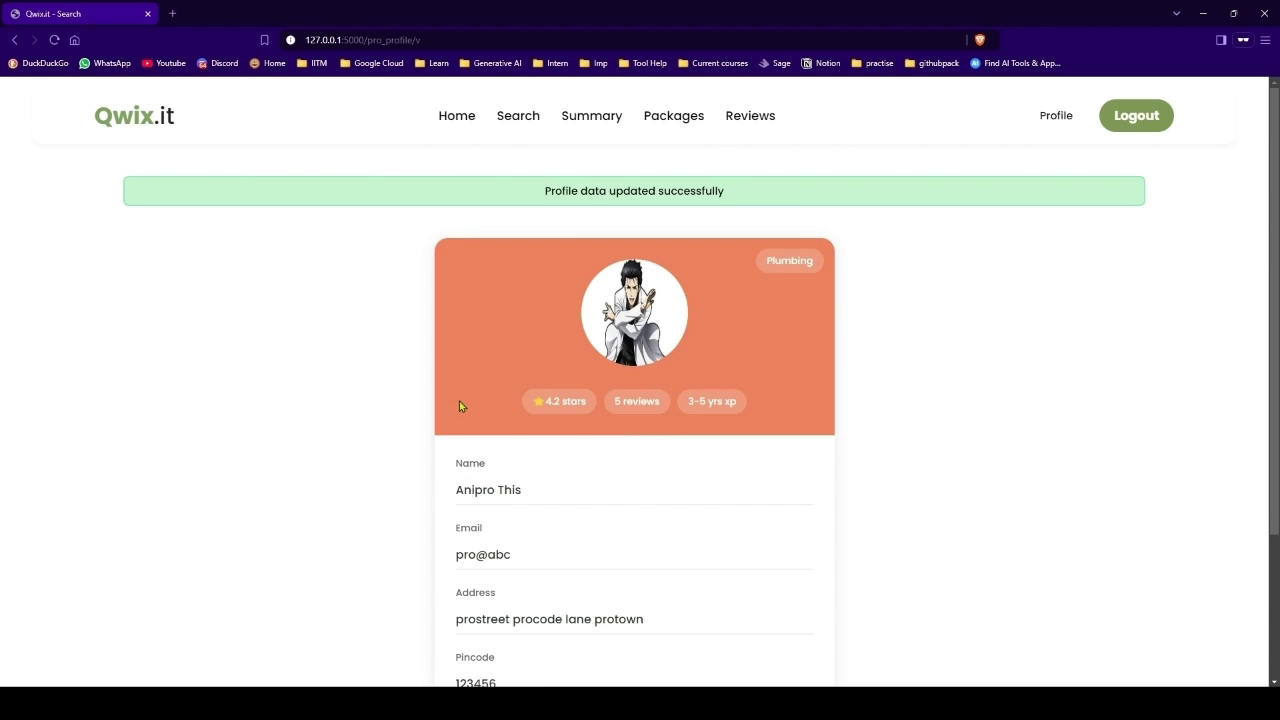
# - Review the updated profile details, and open and close the professional's attached document
pyautogui.scroll(-2, 600, 430)
pyautogui.scroll(2, 603, 405)
pyautogui.scroll(-2, 666, 446)
pyautogui.scroll(-1, 534, 466)
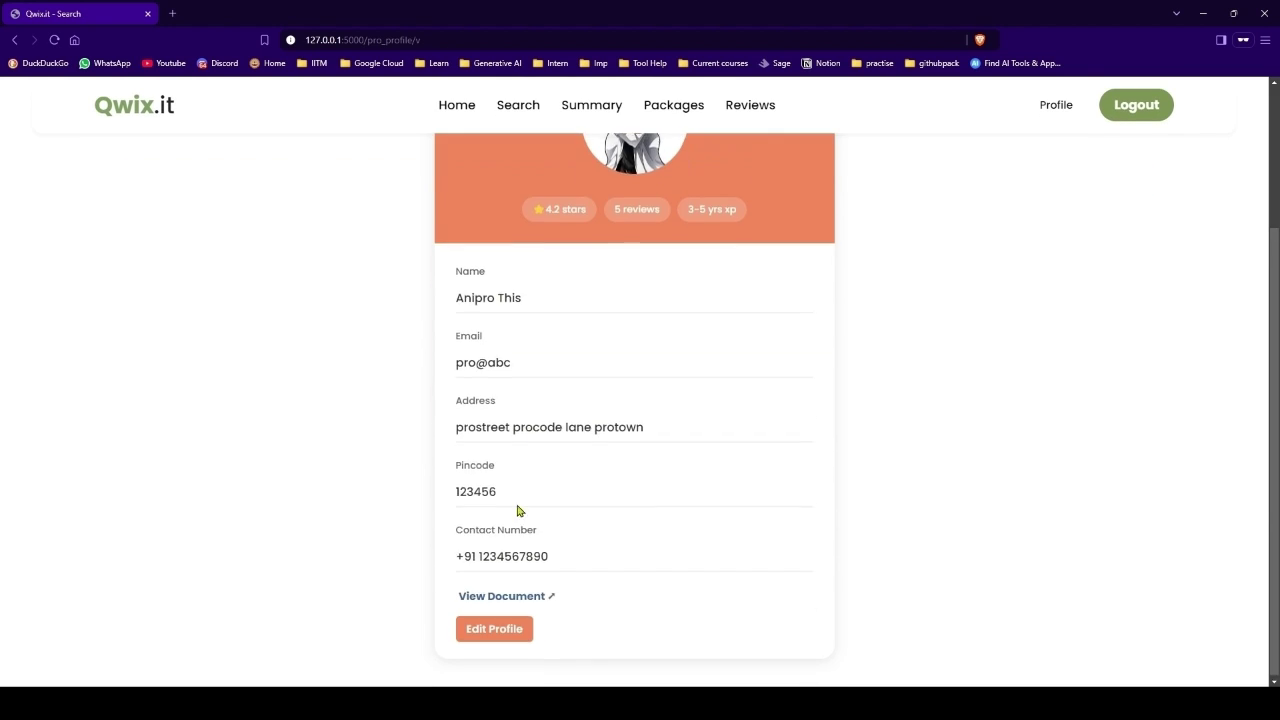
pyautogui.click(491, 593)
pyautogui.hotkey('ctrl', 'w')
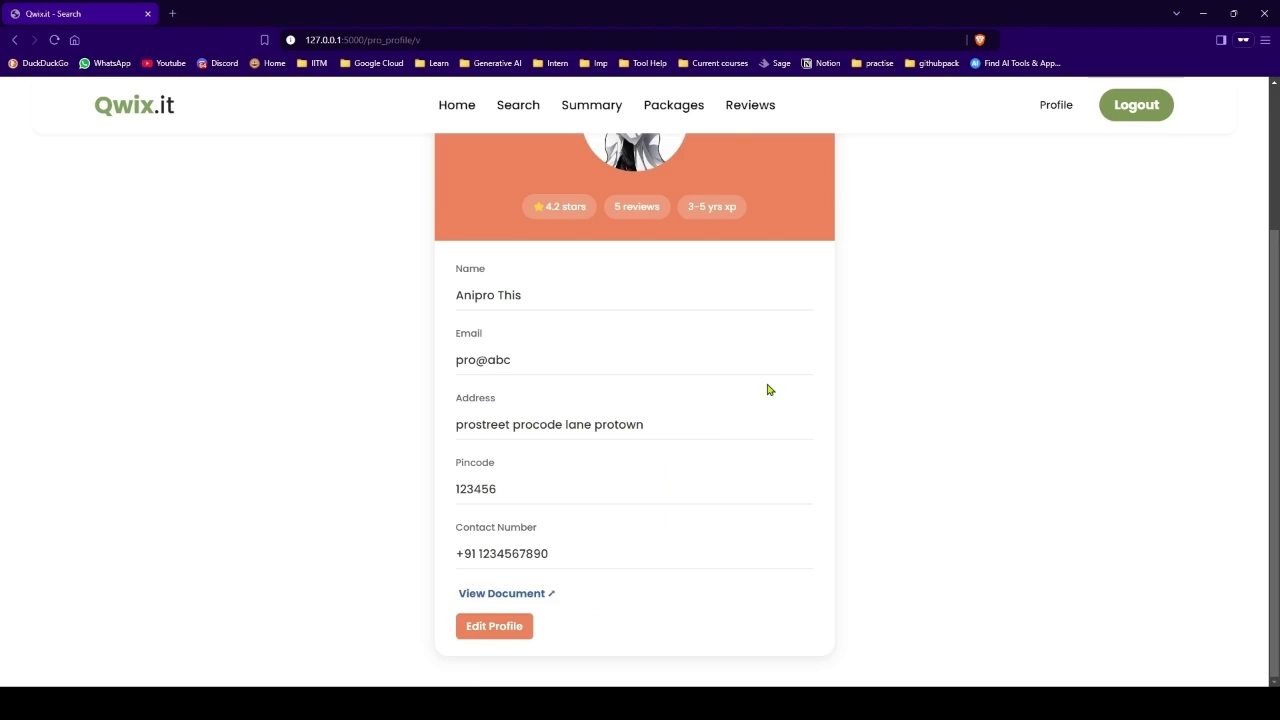
# - Return to the professional's home dashboard and log out of the account
pyautogui.scroll(2, 745, 360)
pyautogui.click(446, 118)
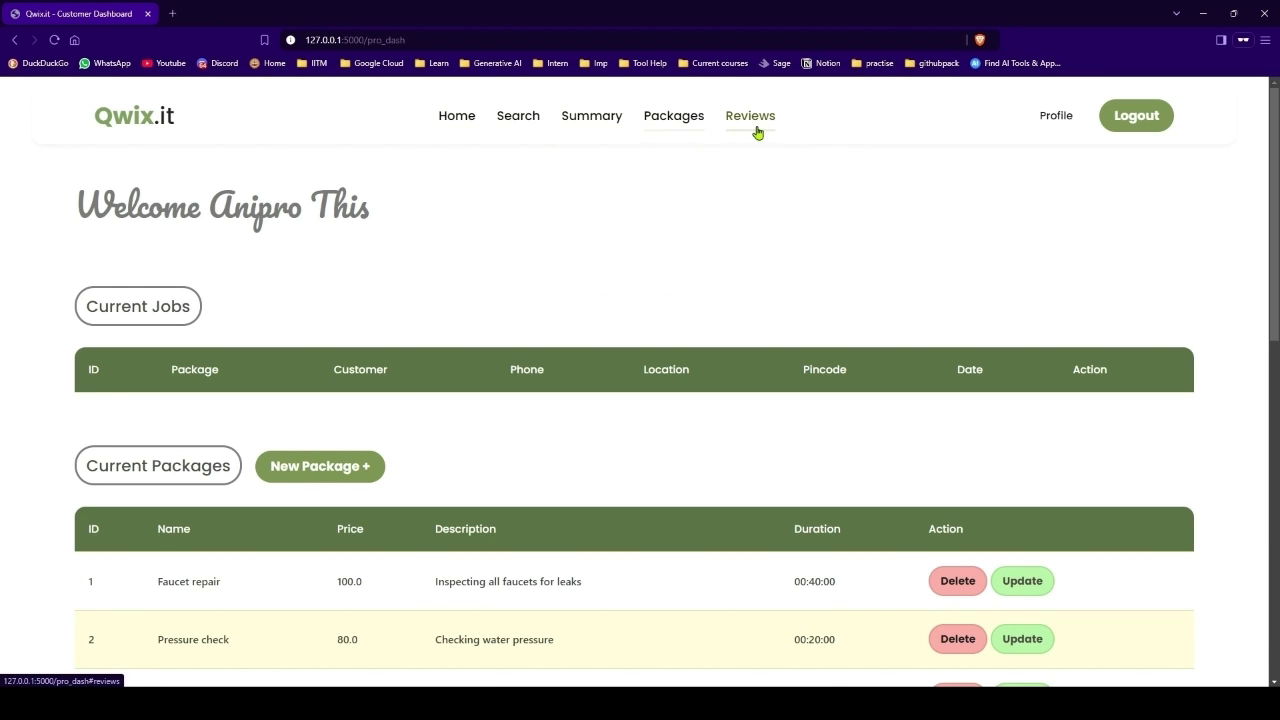
pyautogui.click(1127, 118)
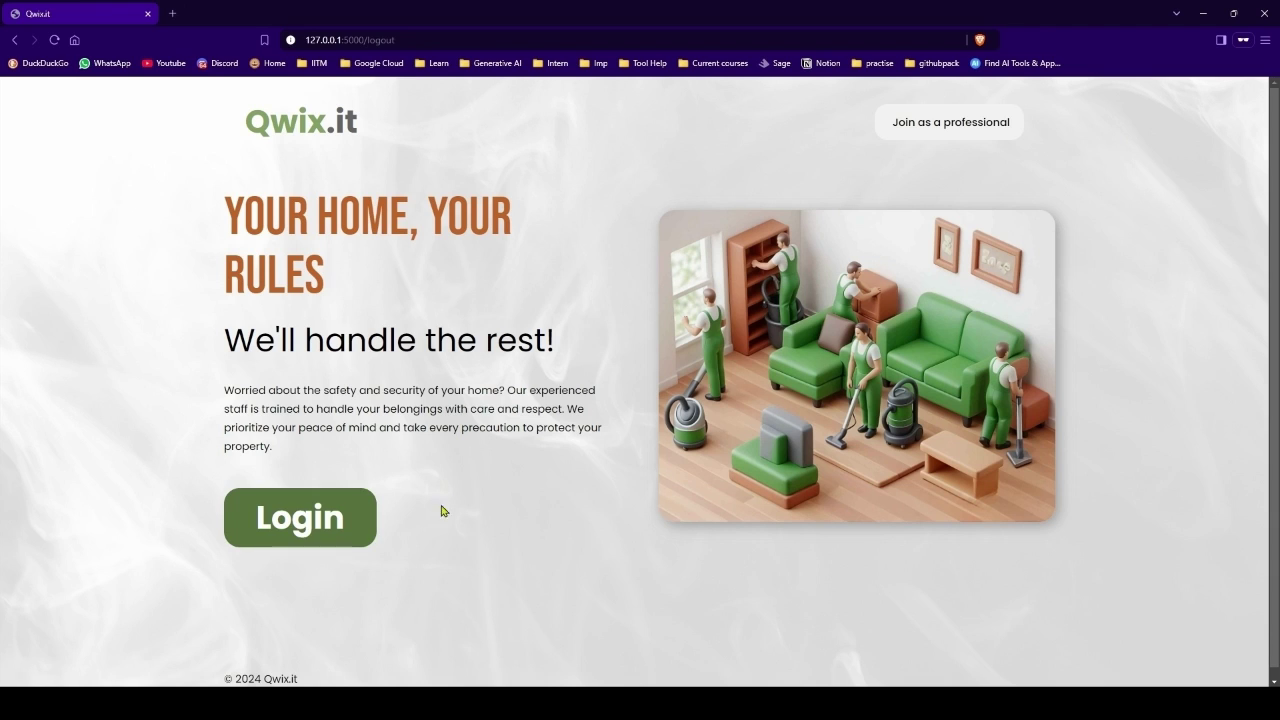
# - Open the professional sign-up form and fill in the full name, email and password
pyautogui.click(919, 127)
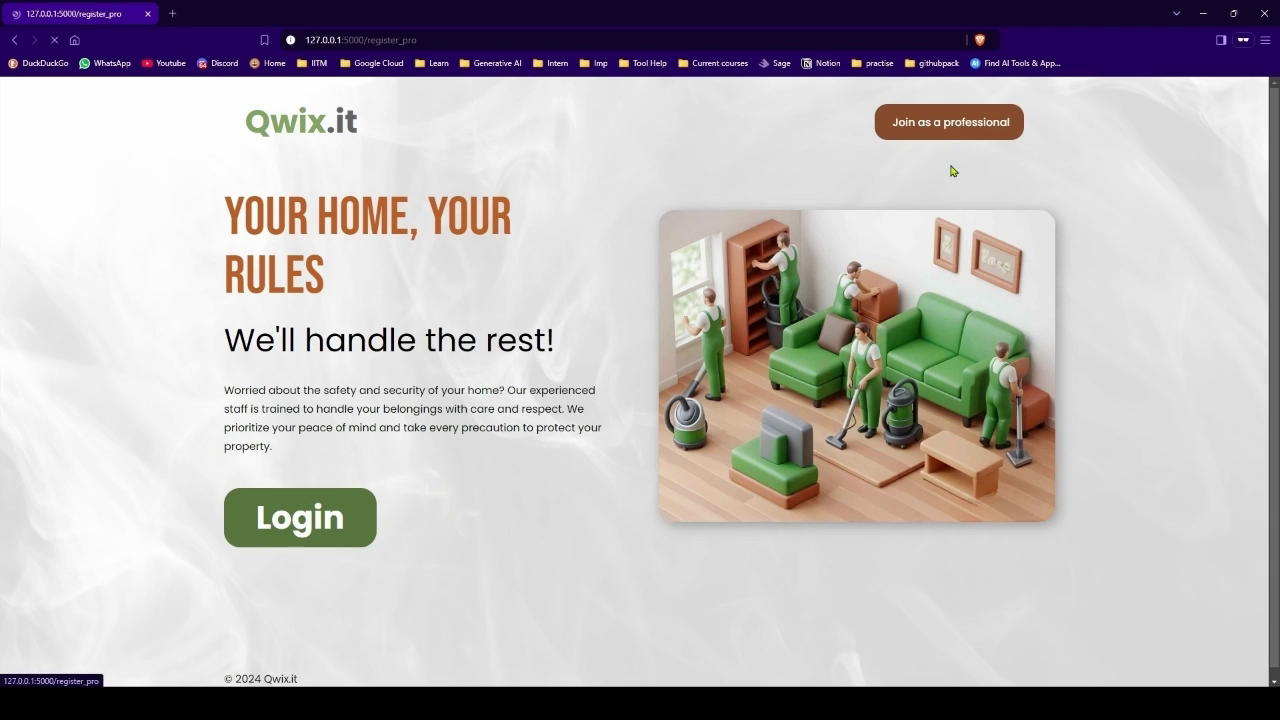
pyautogui.click(949, 264)
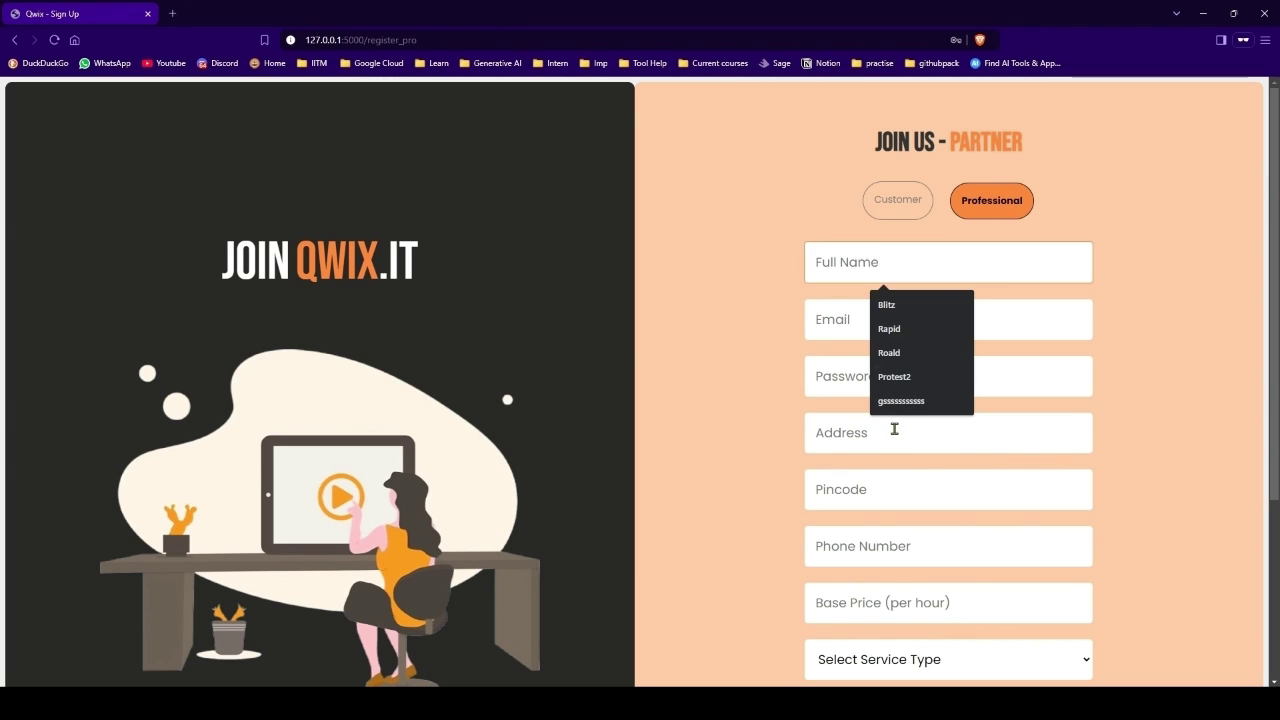
pyautogui.click(893, 350)
pyautogui.click(886, 322)
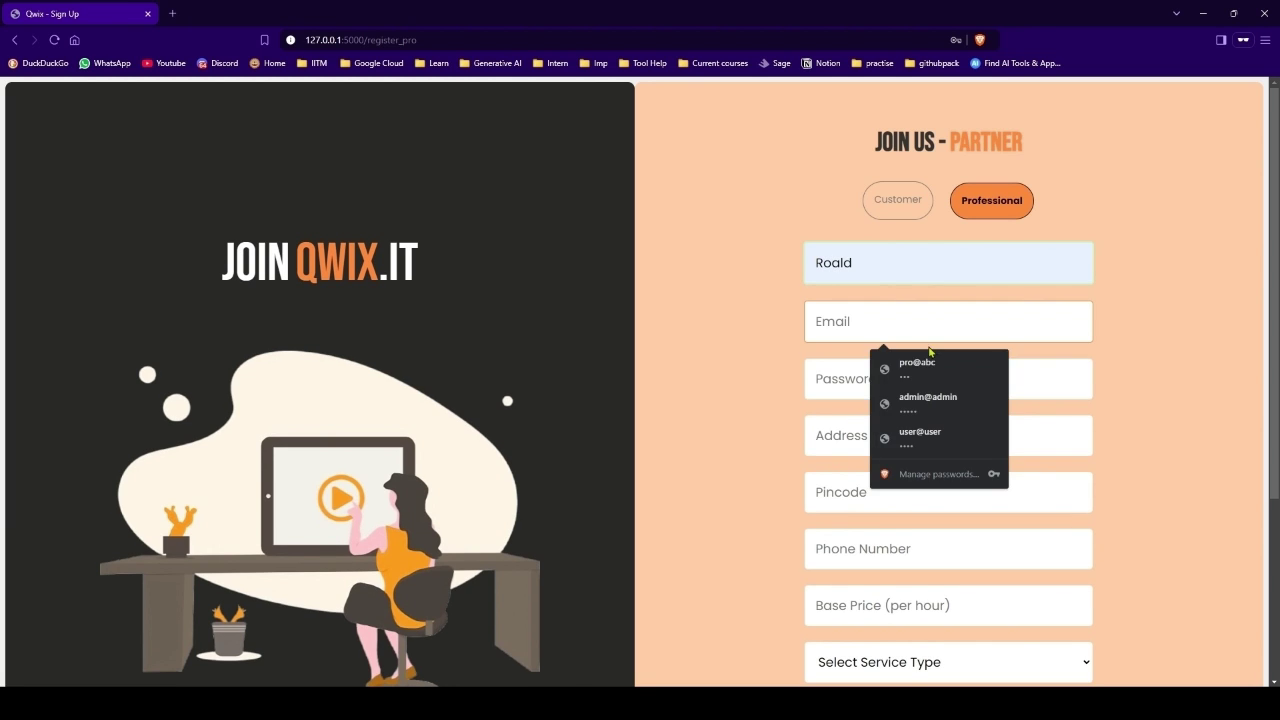
pyautogui.click(917, 368)
pyautogui.click(832, 321)
pyautogui.write('2@abc')
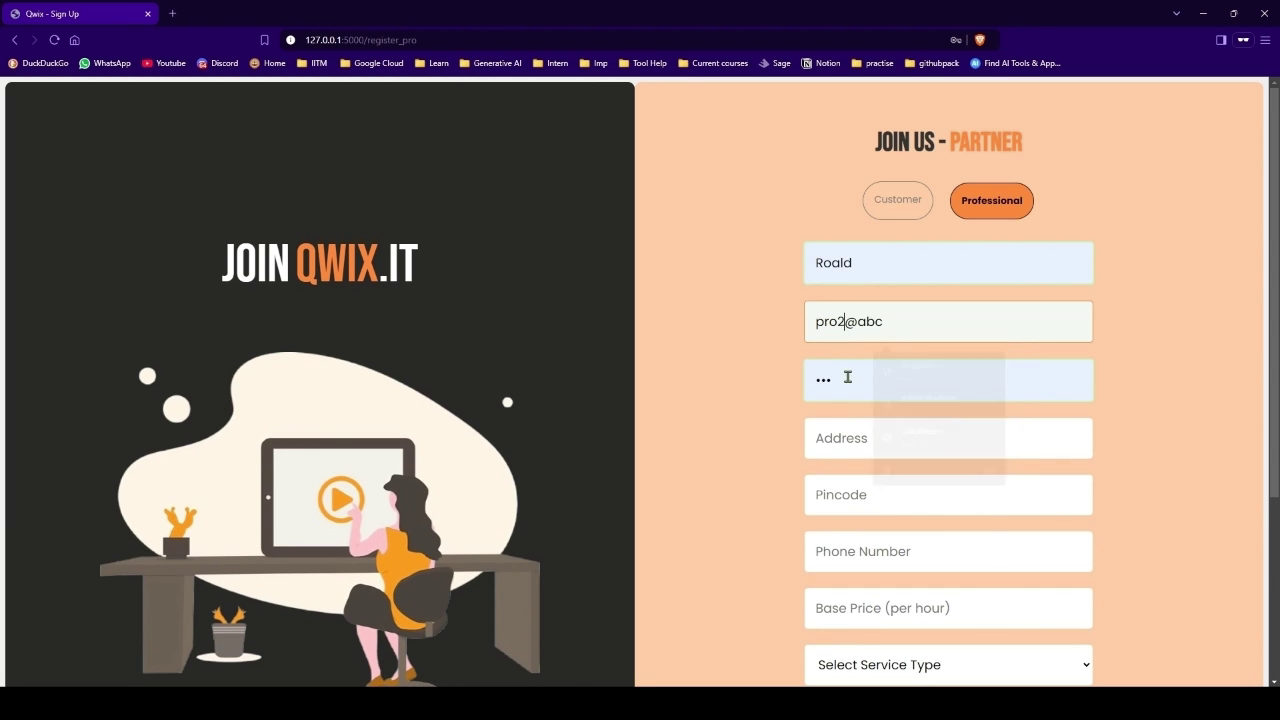
# - Fill in the new professional's address, pincode and phone number
pyautogui.click(865, 439)
pyautogui.click(913, 505)
pyautogui.click(908, 500)
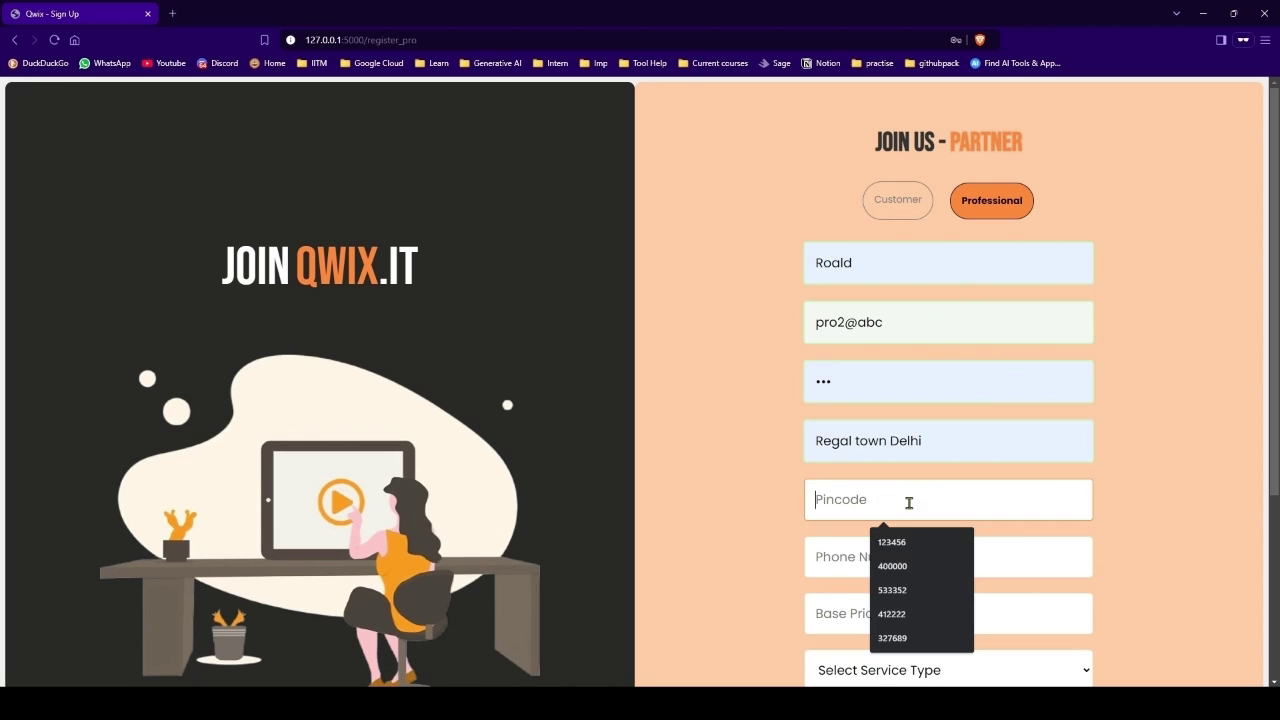
pyautogui.click(903, 560)
pyautogui.click(903, 560)
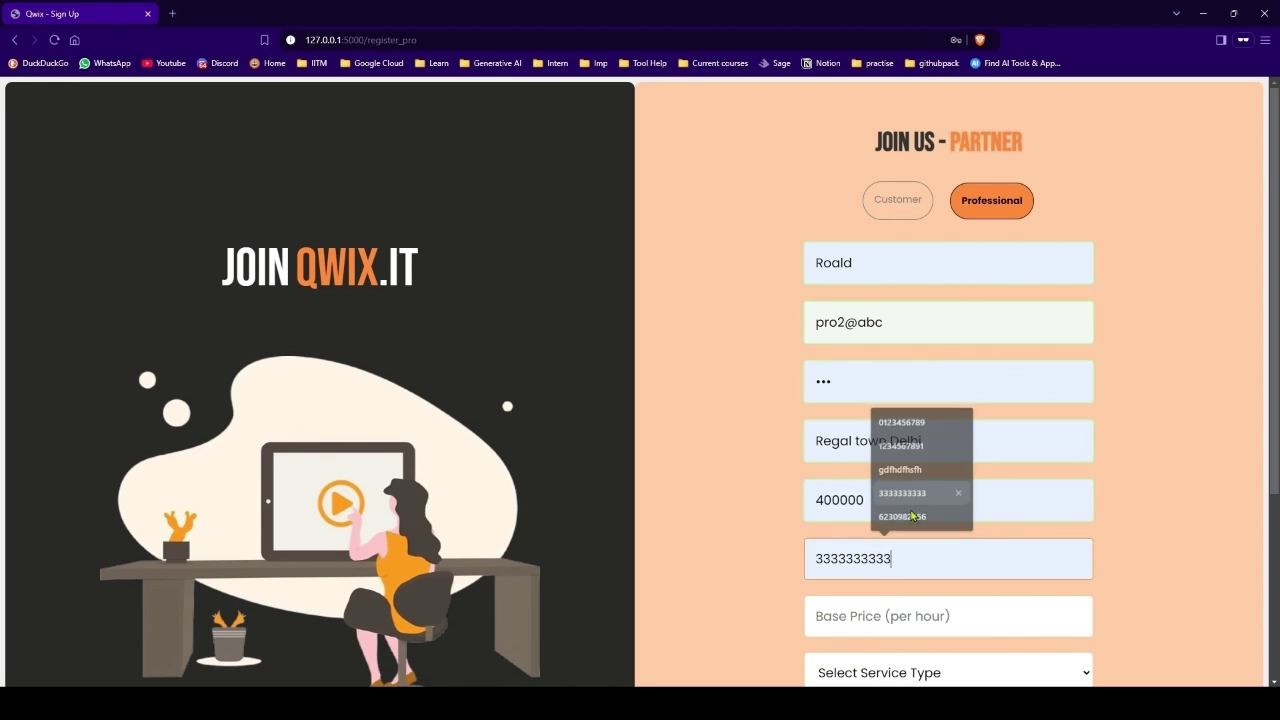
pyautogui.click(900, 493)
# - Set the base price to 50 per hour, the service type to Electrical, and the experience to 10+ years
pyautogui.scroll(-1, 905, 490)
pyautogui.click(909, 484)
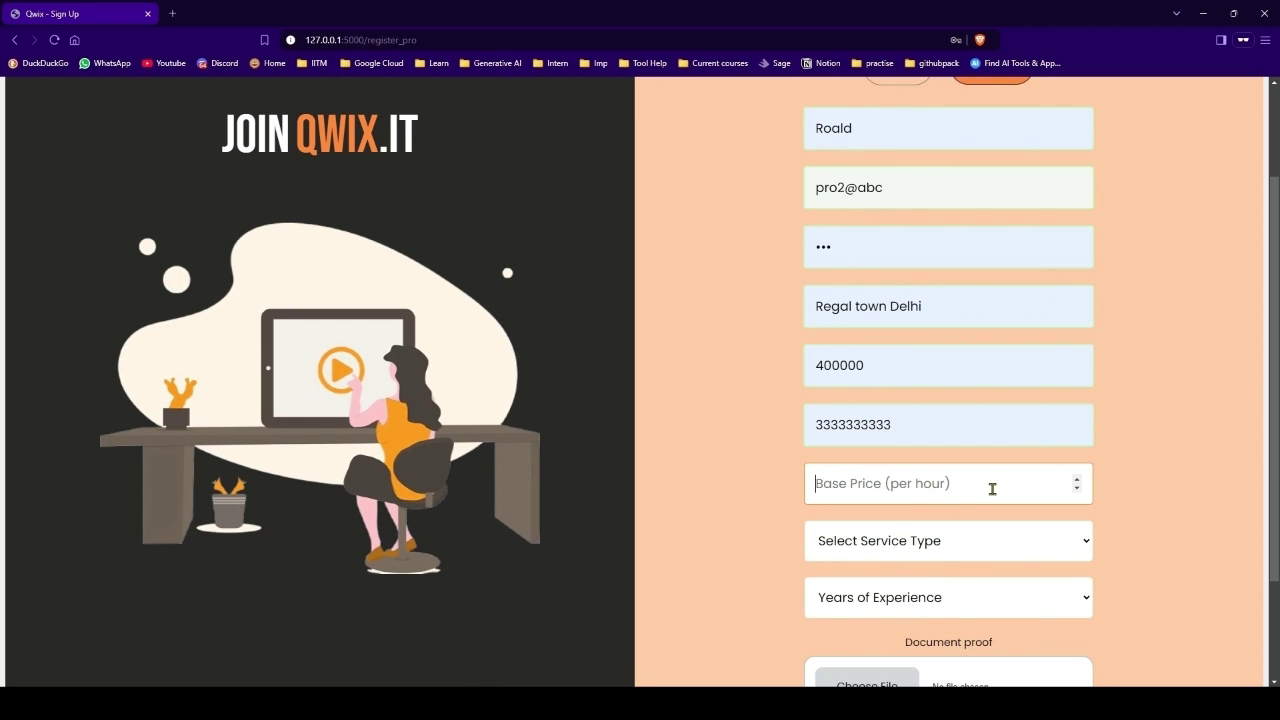
pyautogui.write('50')
pyautogui.click(940, 556)
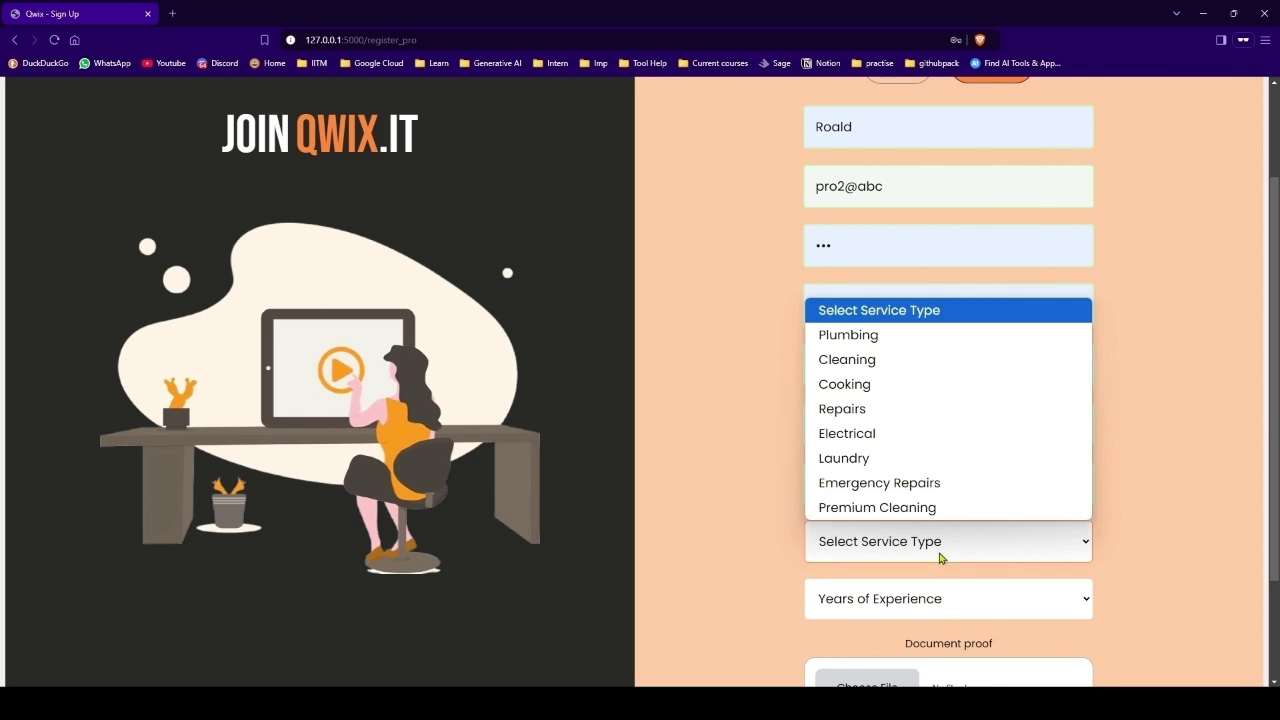
pyautogui.click(902, 433)
pyautogui.scroll(1, 867, 304)
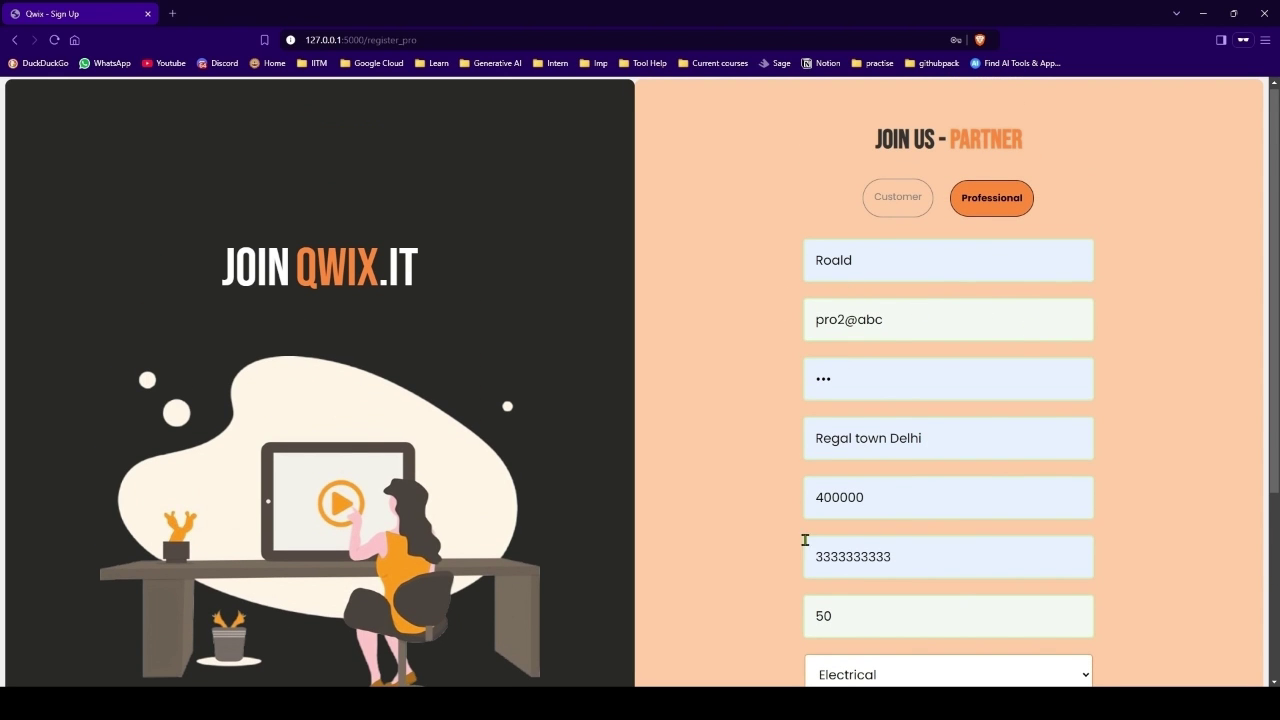
pyautogui.scroll(-1, 877, 620)
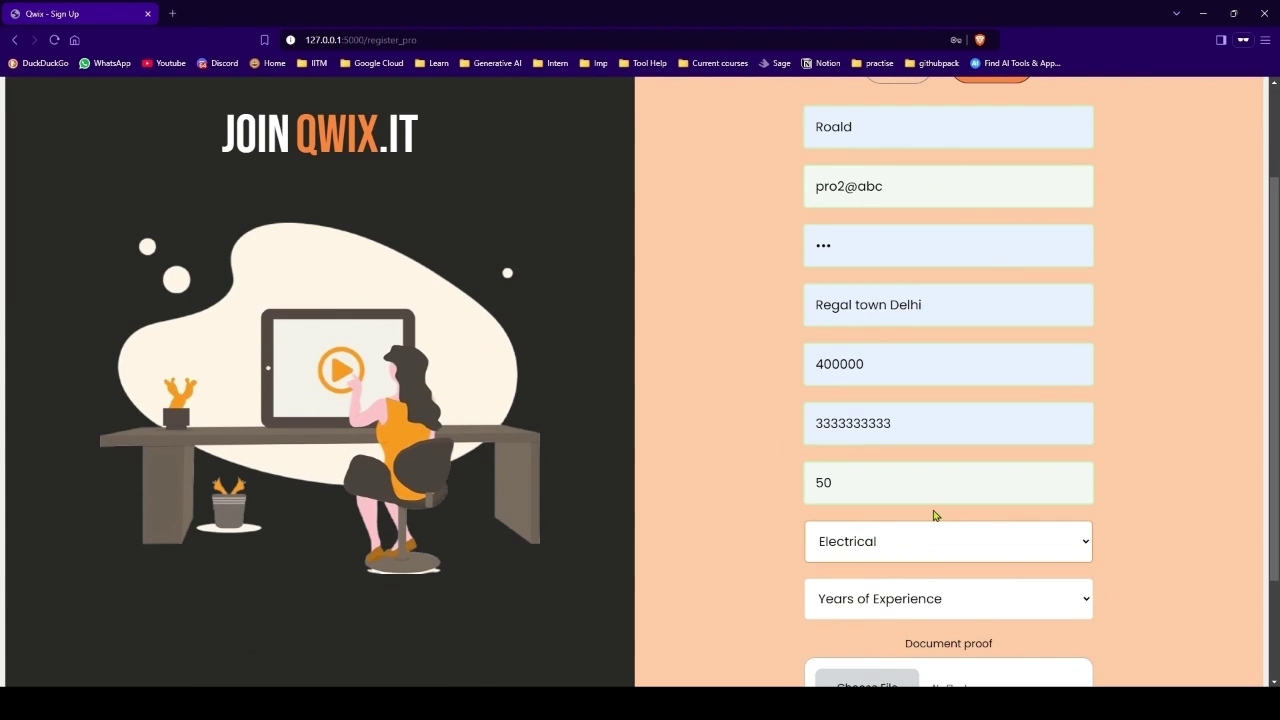
pyautogui.scroll(-1, 975, 538)
pyautogui.click(888, 472)
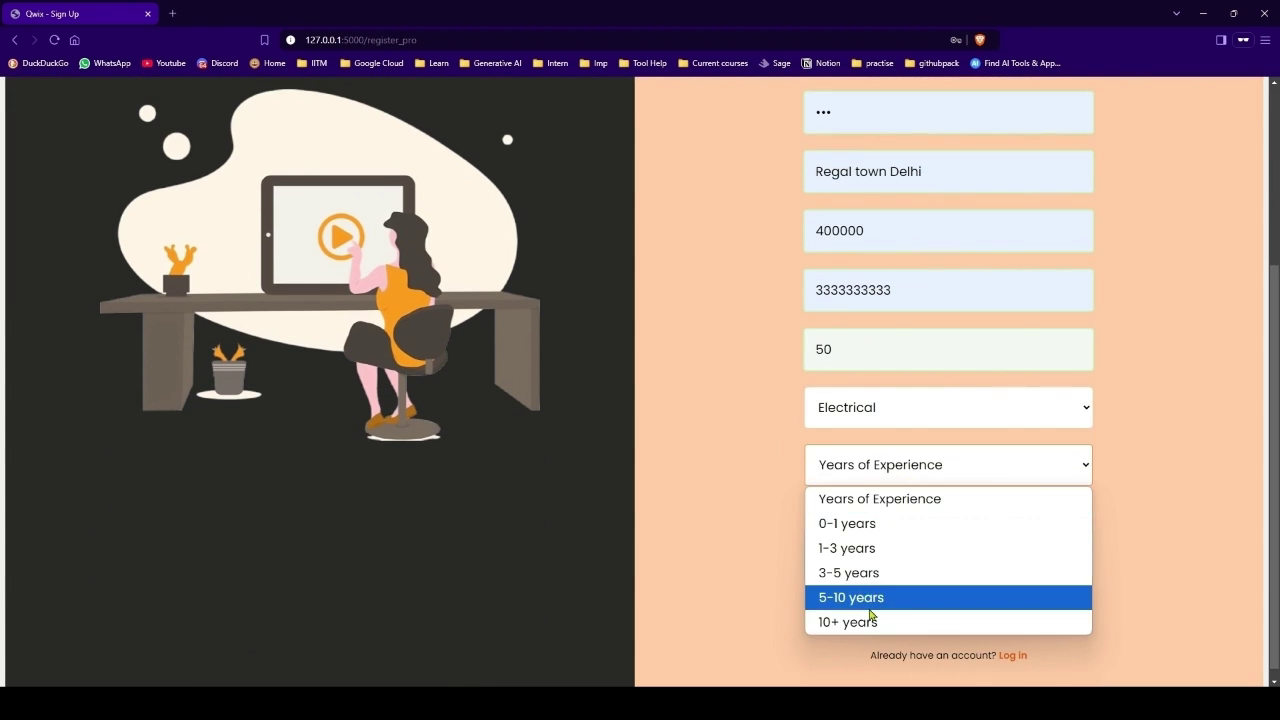
pyautogui.click(867, 620)
# - Attach ID.pdf as the document proof and submit the professional's sign-up
pyautogui.click(867, 554)
pyautogui.click(195, 218)
pyautogui.click(525, 333)
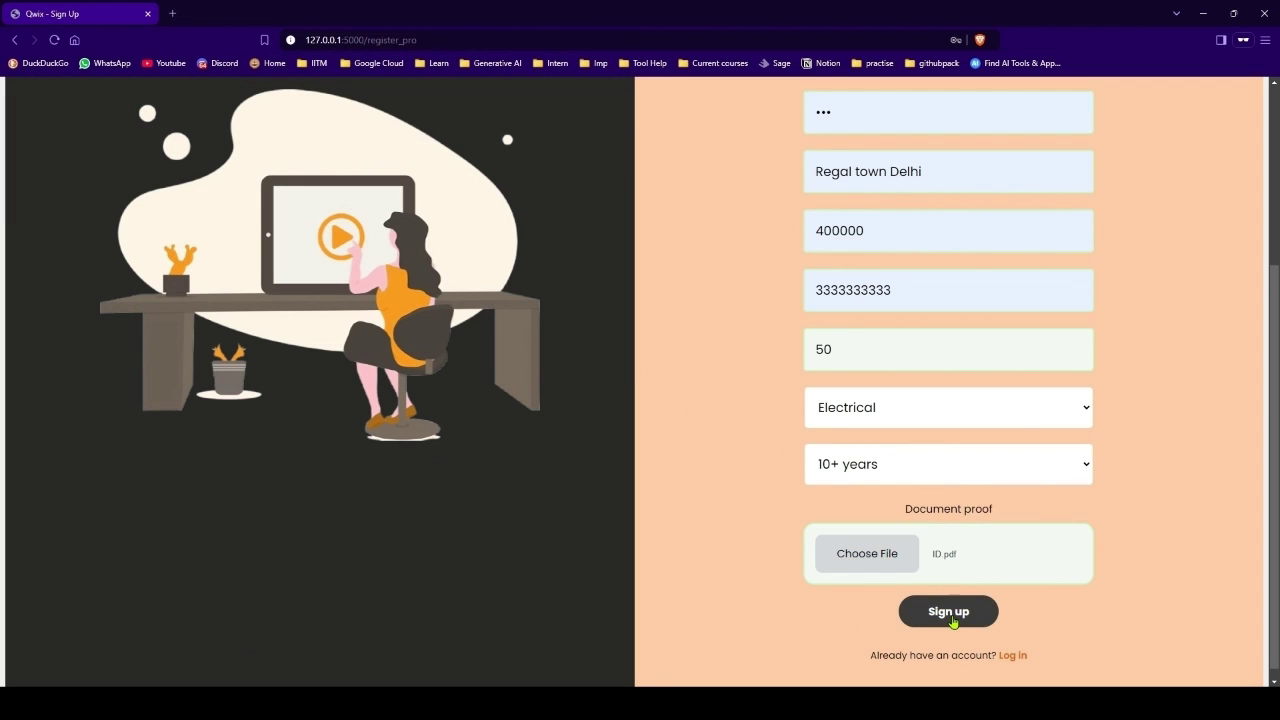
pyautogui.scroll(2, 952, 621)
pyautogui.scroll(-2, 952, 621)
pyautogui.click(950, 615)
# - Try to log in as a professional with the newly registered account's email and password
pyautogui.click(932, 331)
pyautogui.click(930, 380)
pyautogui.click(884, 330)
pyautogui.write('2')
pyautogui.click(922, 465)
pyautogui.click(920, 517)
pyautogui.click(930, 523)
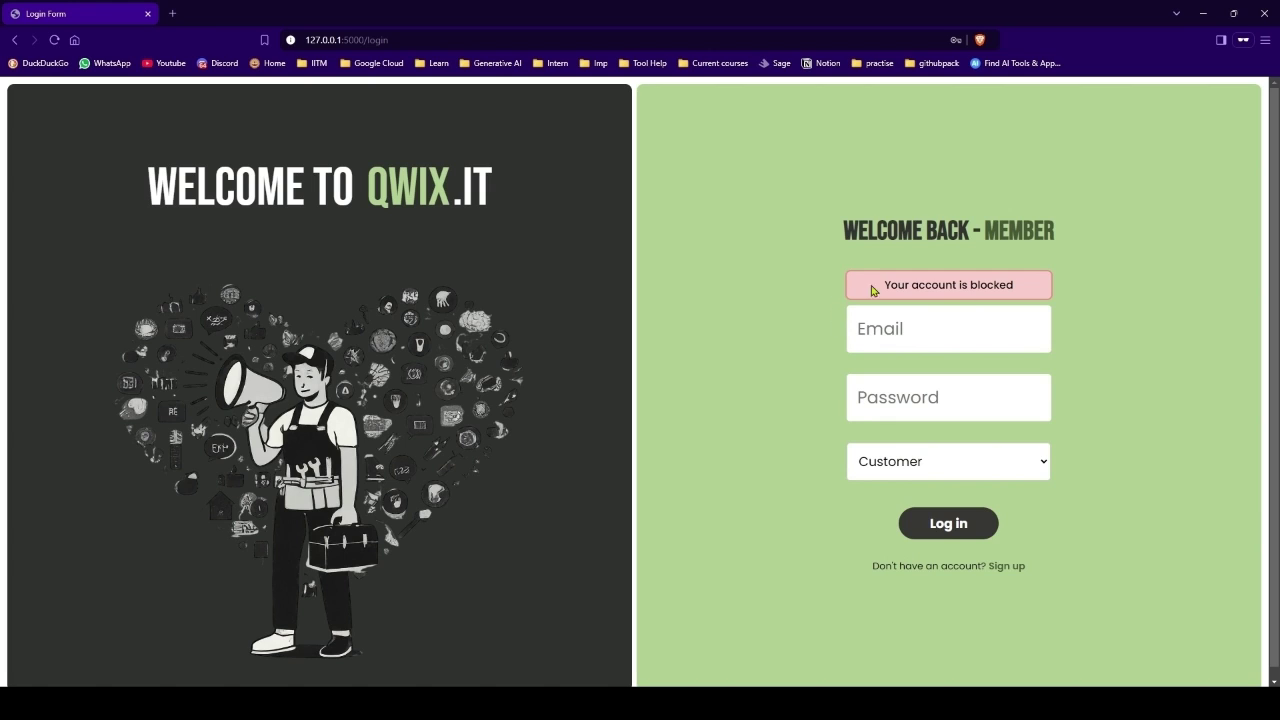
pyautogui.moveTo(841, 290); pyautogui.dragTo(871, 339)
pyautogui.click(970, 327)
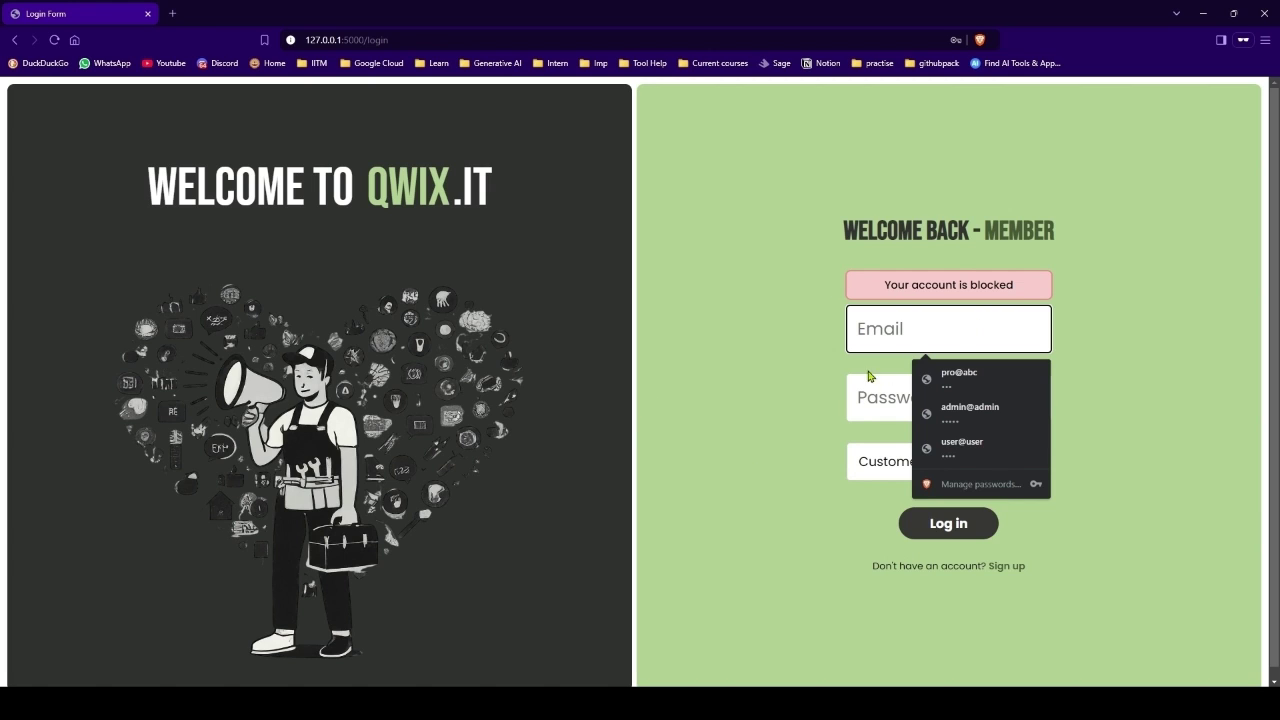
pyautogui.click(990, 362)
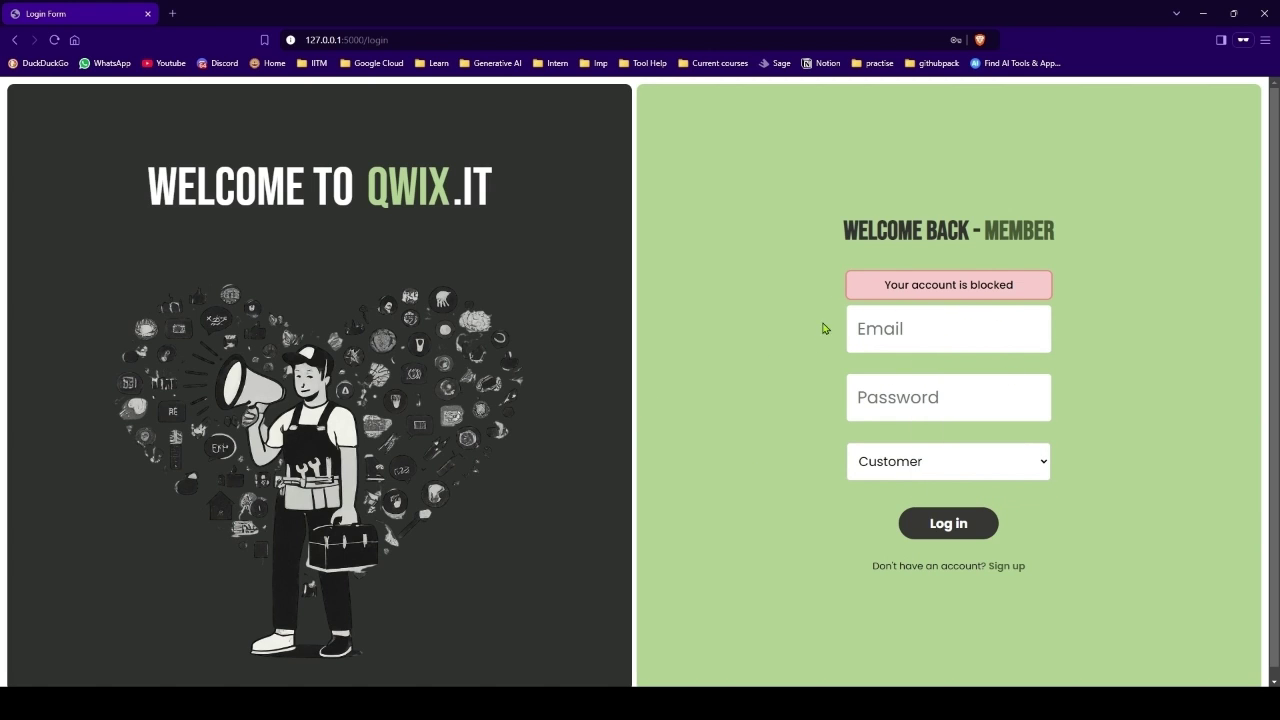
# - Switch to Google Chrome, choose the second user profile, and open the Qwix.it site at 127.0.0.1:5000
pyautogui.press('super')
pyautogui.click(480, 309)
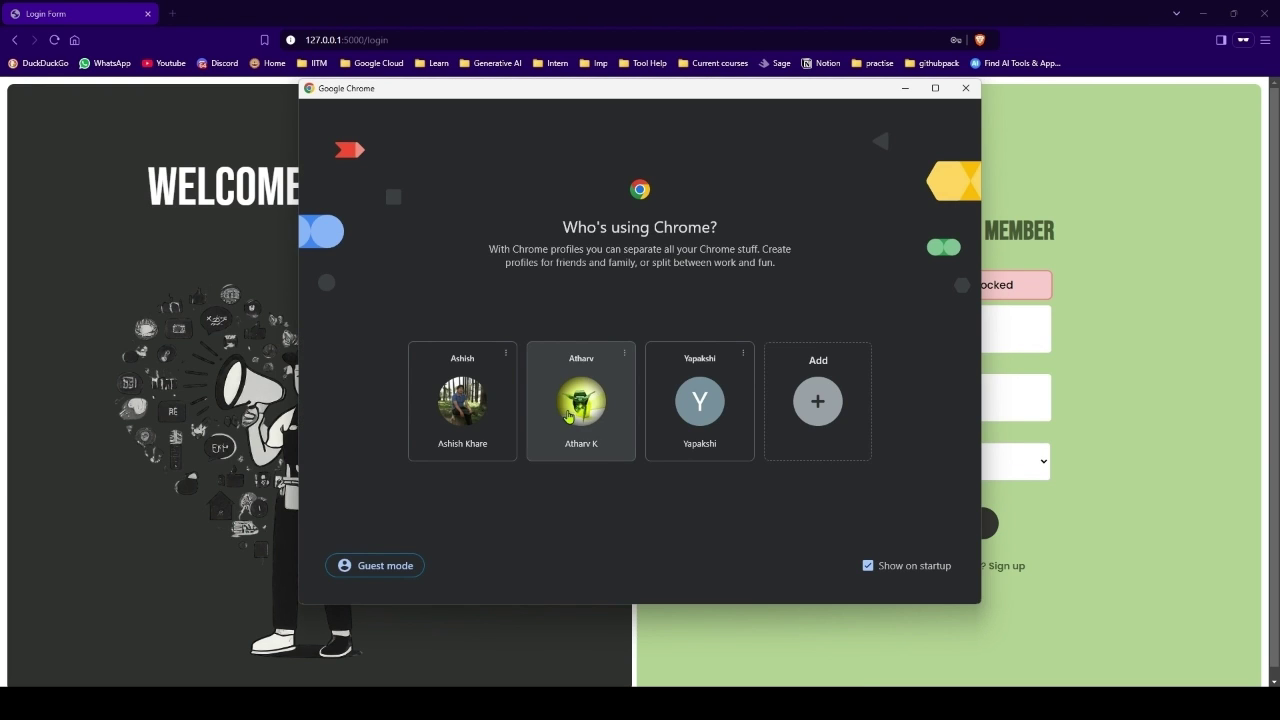
pyautogui.click(568, 416)
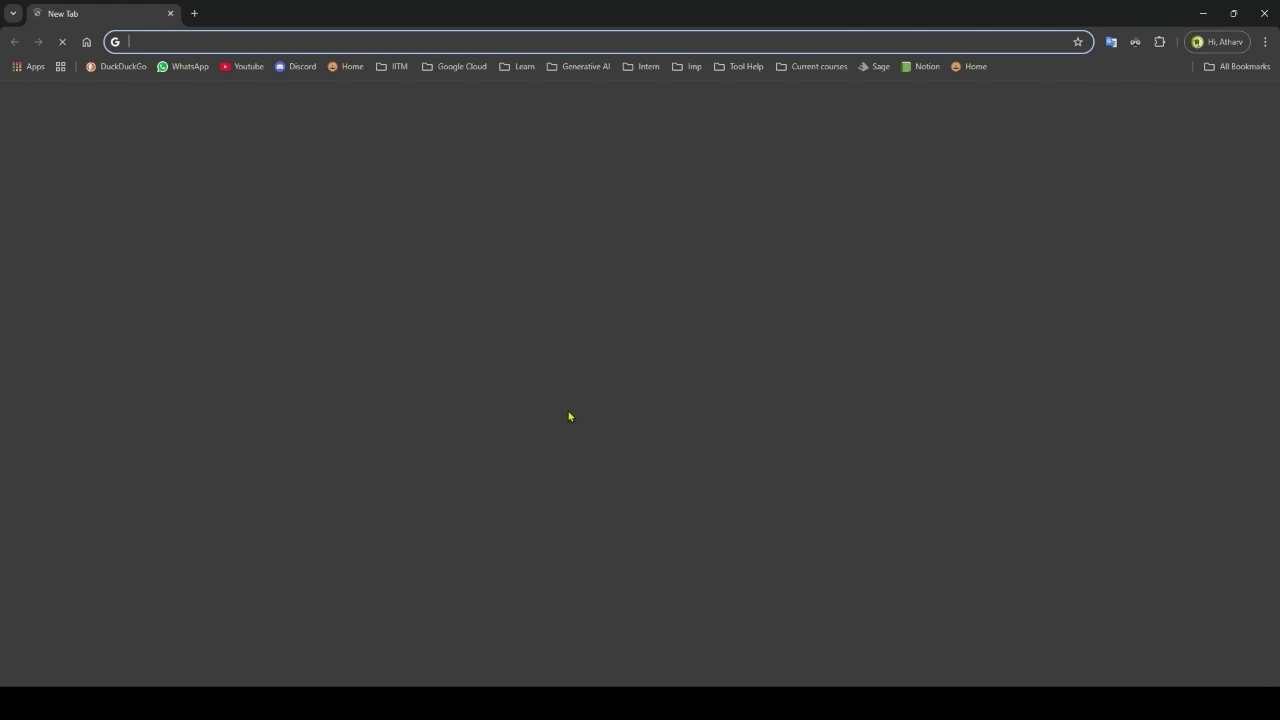
pyautogui.write('127')
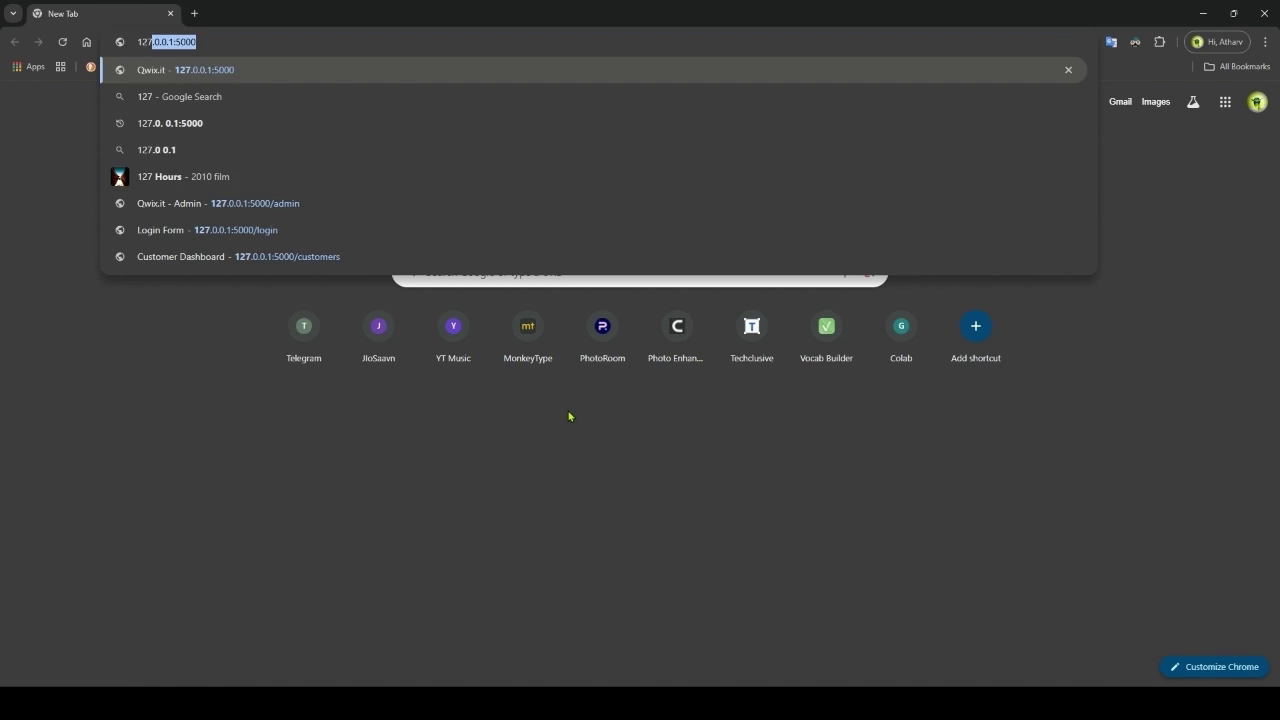
pyautogui.press('Return')
# - Open the login page and log in with the admin role using the prefilled admin credentials
pyautogui.click(302, 462)
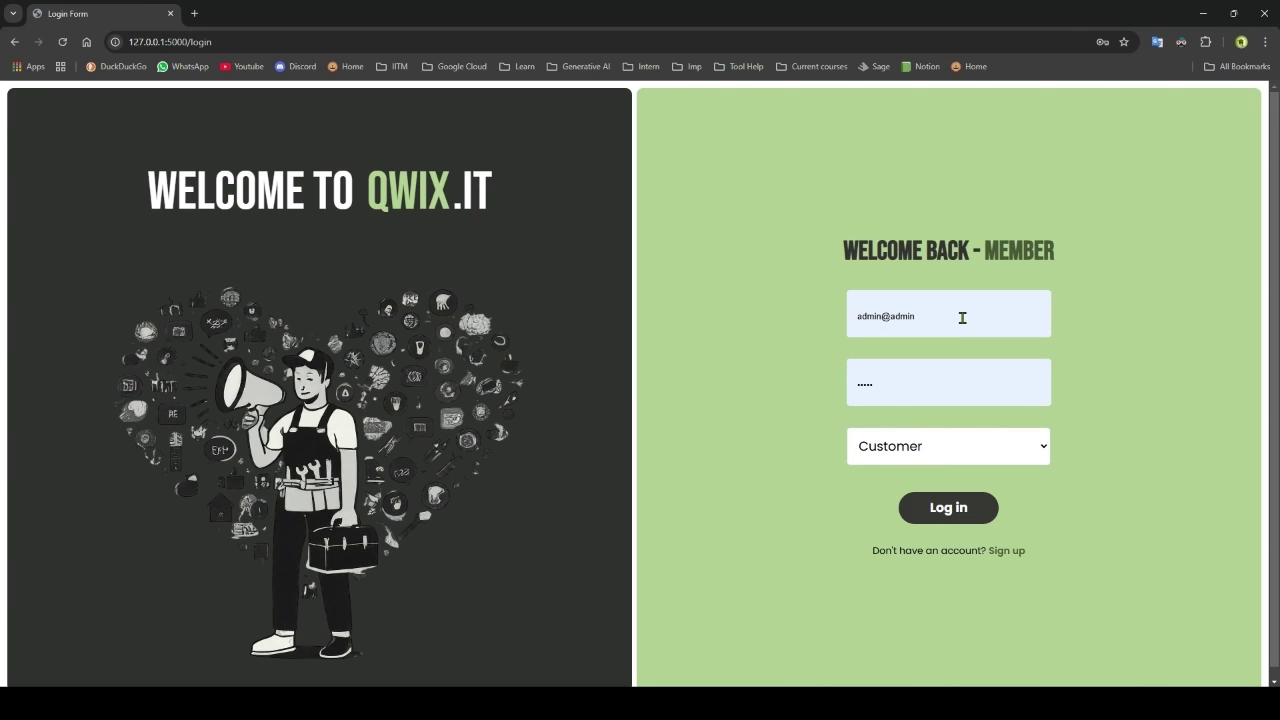
pyautogui.click(938, 446)
pyautogui.click(923, 528)
pyautogui.click(948, 507)
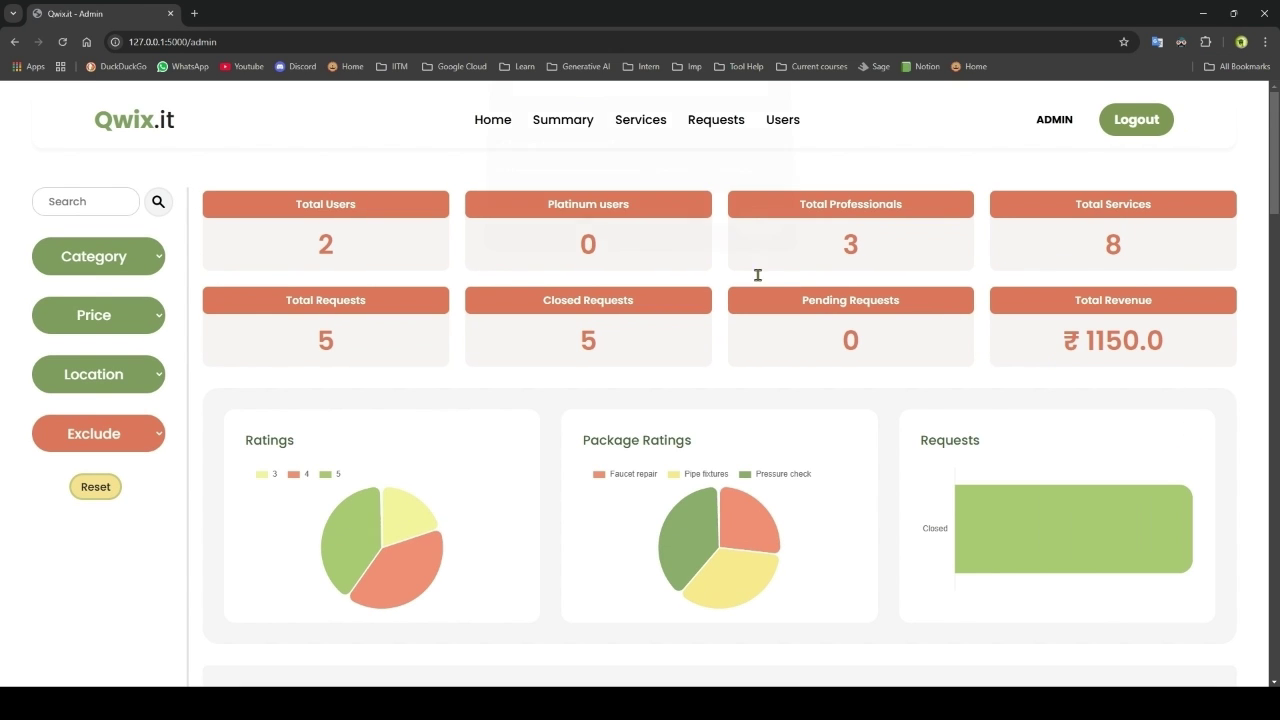
pyautogui.click(754, 229)
# - Examine the admin dashboard's user, professional, request and revenue totals, the charts, and the new professionals list
pyautogui.scroll(-10, 749, 235)
pyautogui.scroll(10, 760, 240)
pyautogui.moveTo(305, 250); pyautogui.dragTo(354, 248)
pyautogui.click(501, 251)
pyautogui.moveTo(843, 249); pyautogui.dragTo(882, 250)
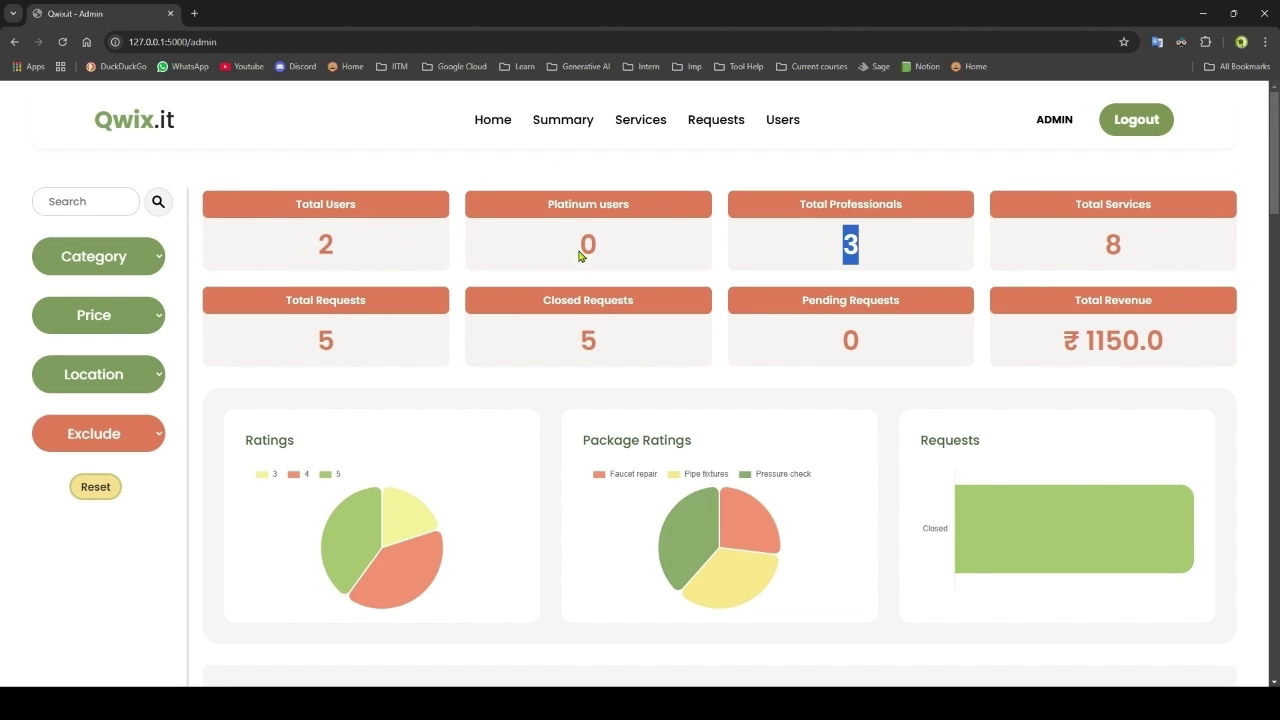
pyautogui.moveTo(558, 236); pyautogui.dragTo(610, 246)
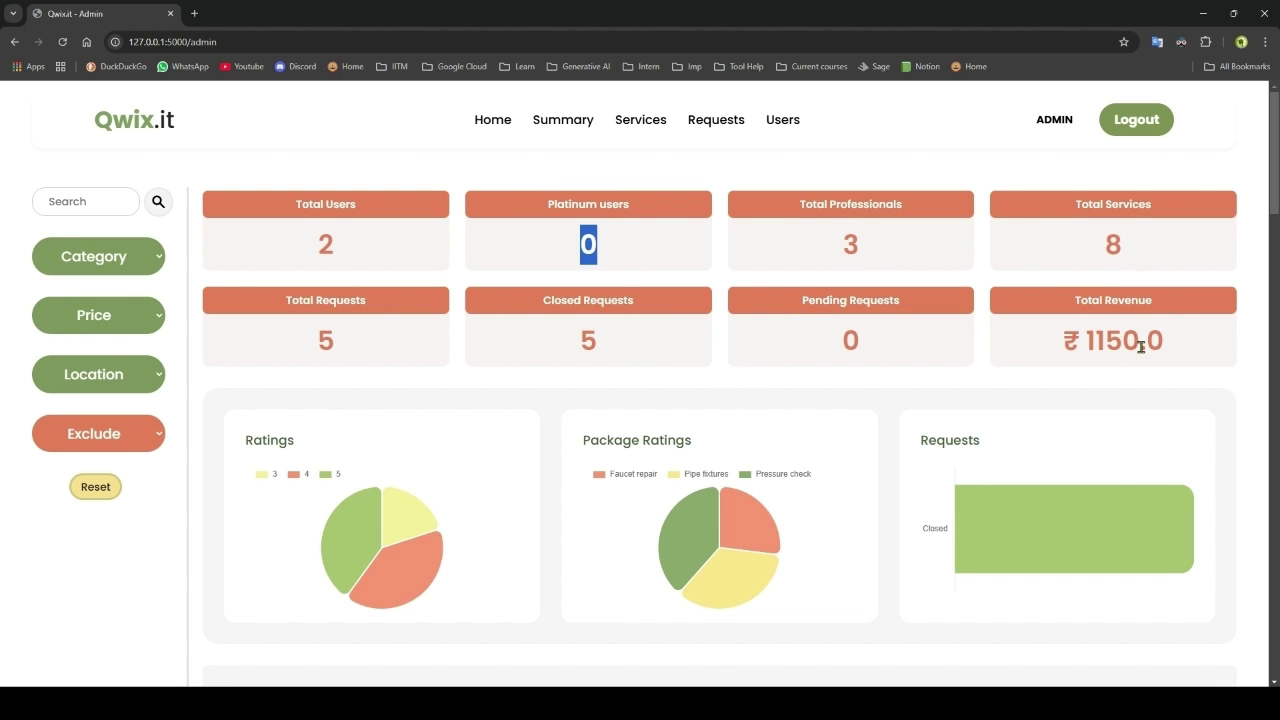
pyautogui.scroll(-1, 434, 374)
pyautogui.scroll(1, 414, 374)
pyautogui.scroll(-1, 1117, 449)
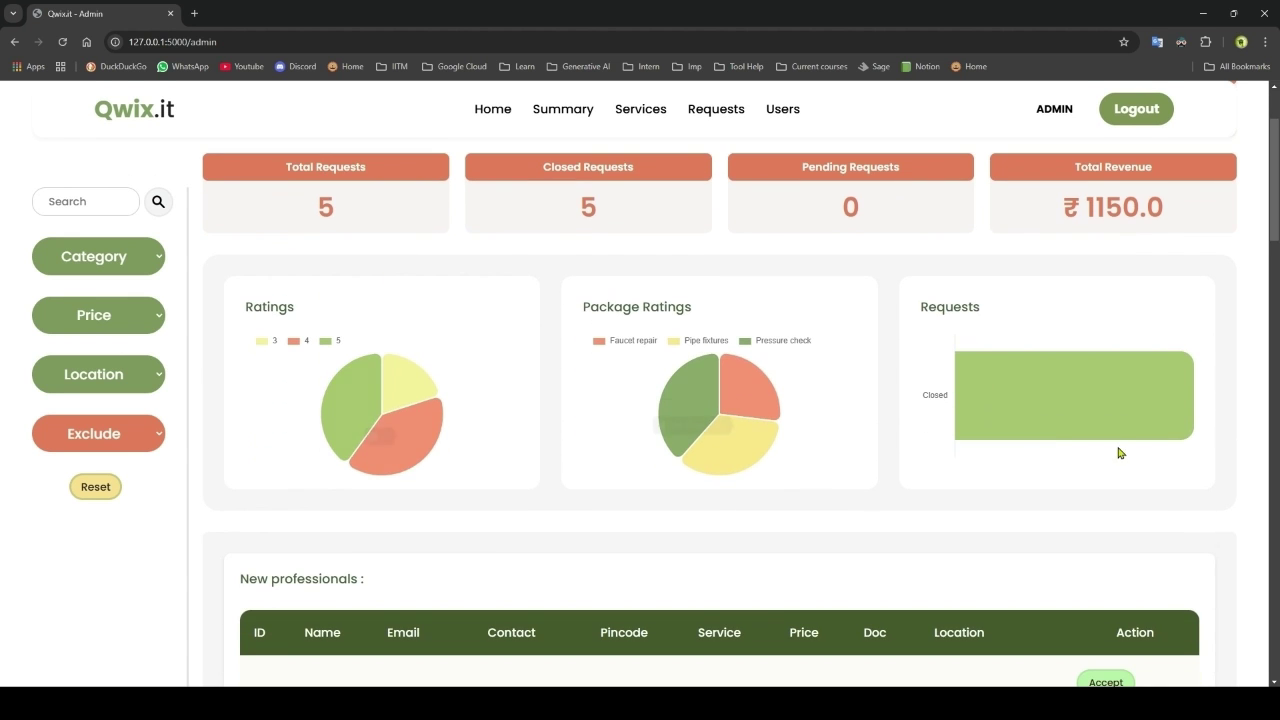
pyautogui.scroll(-3, 394, 457)
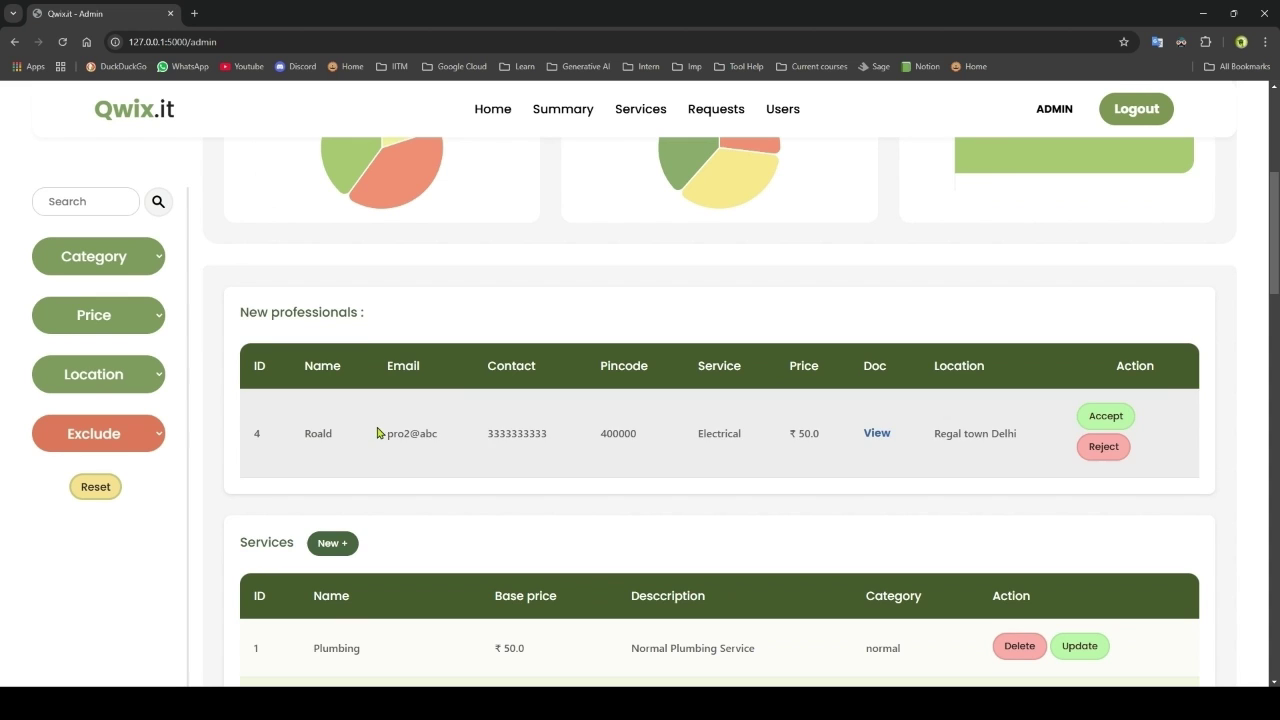